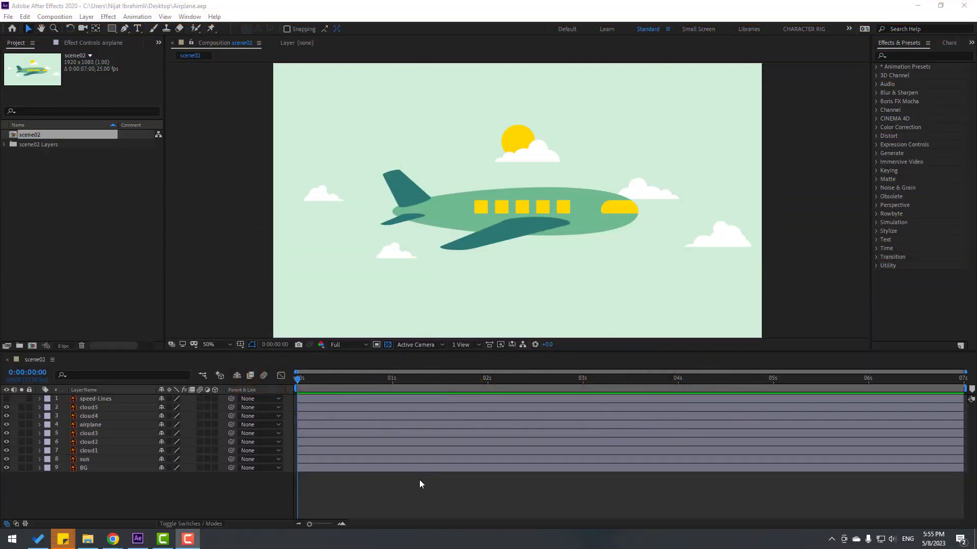
# - Start Position keyframes on the airplane layer at 0 seconds and lower the plane to Y 616.3 at 1 second
pyautogui.click(518, 205)
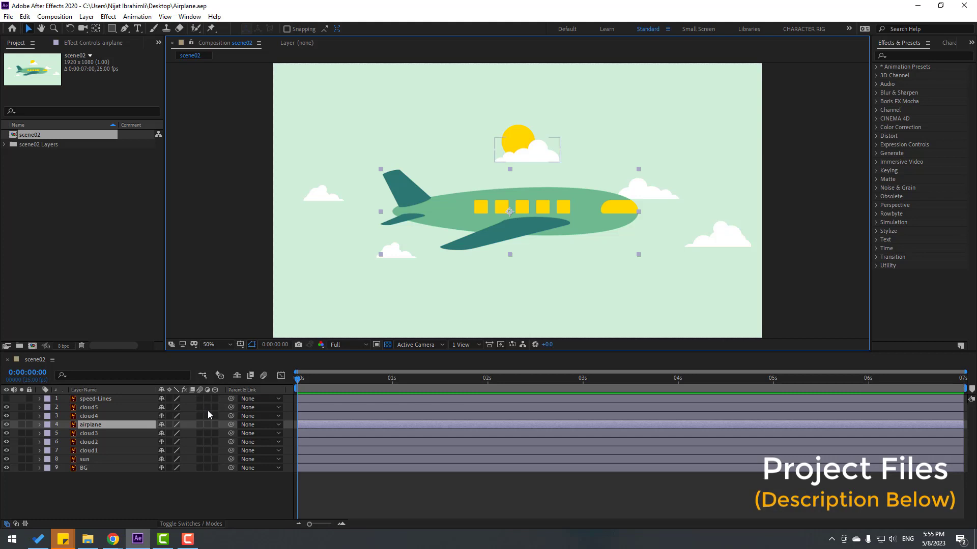
pyautogui.press('p')
pyautogui.click(65, 433)
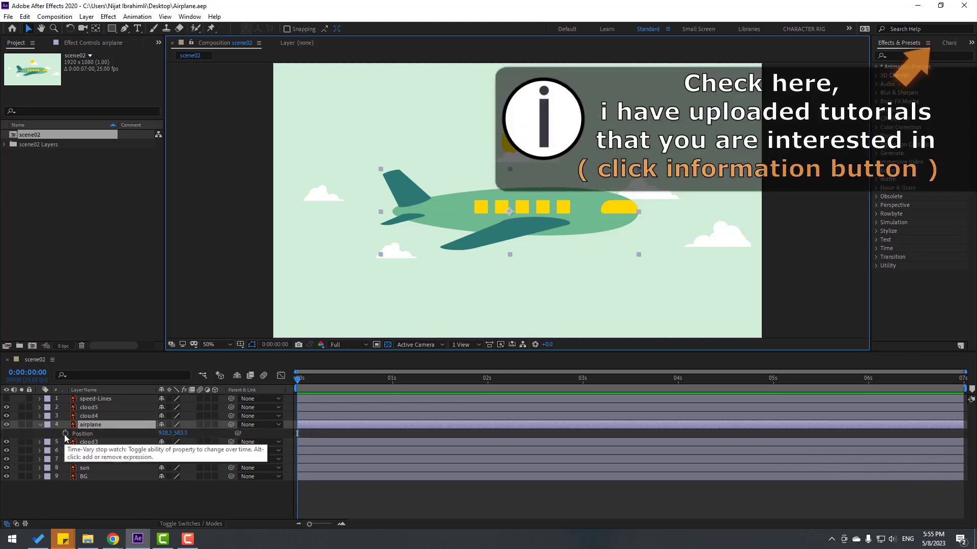
pyautogui.moveTo(321, 381); pyautogui.dragTo(392, 380)
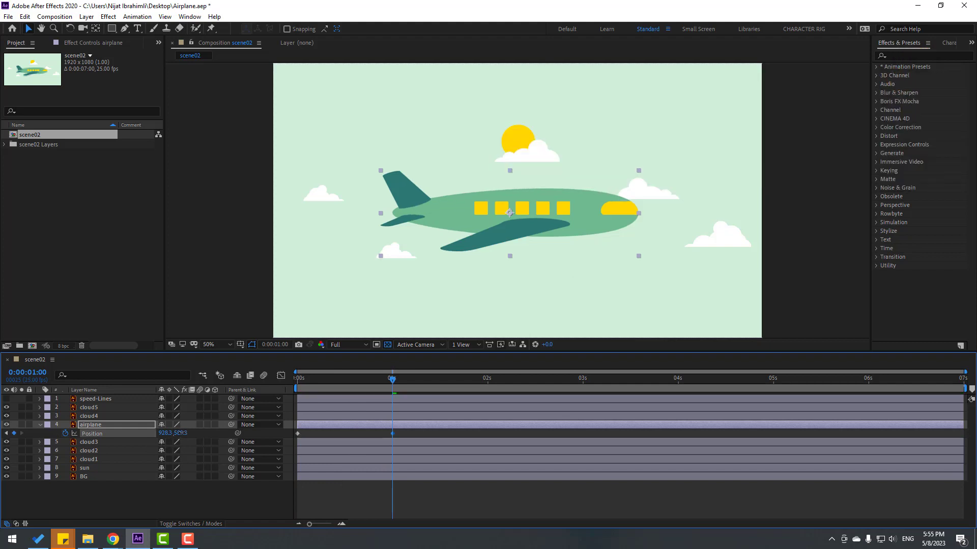
pyautogui.moveTo(178, 433); pyautogui.dragTo(195, 433)
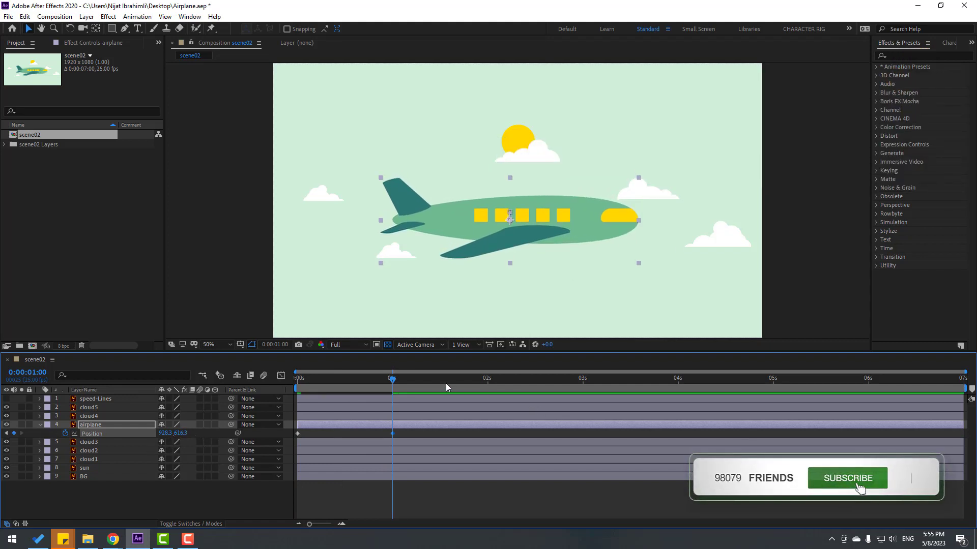
# - Keyframe the airplane's Y position at 560.3 at 2 seconds and 601.3 at 3 seconds, and preview the motion
pyautogui.click(468, 381)
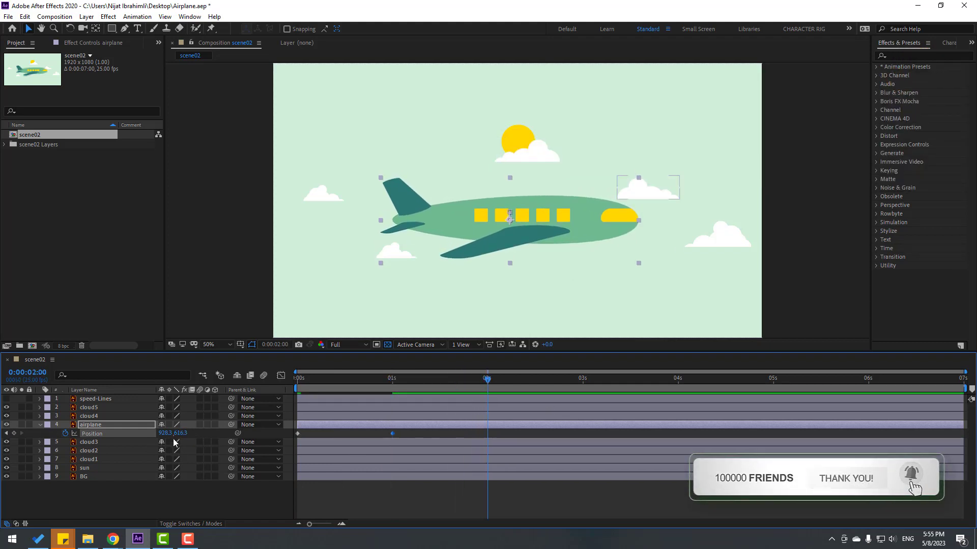
pyautogui.moveTo(180, 433); pyautogui.dragTo(151, 433)
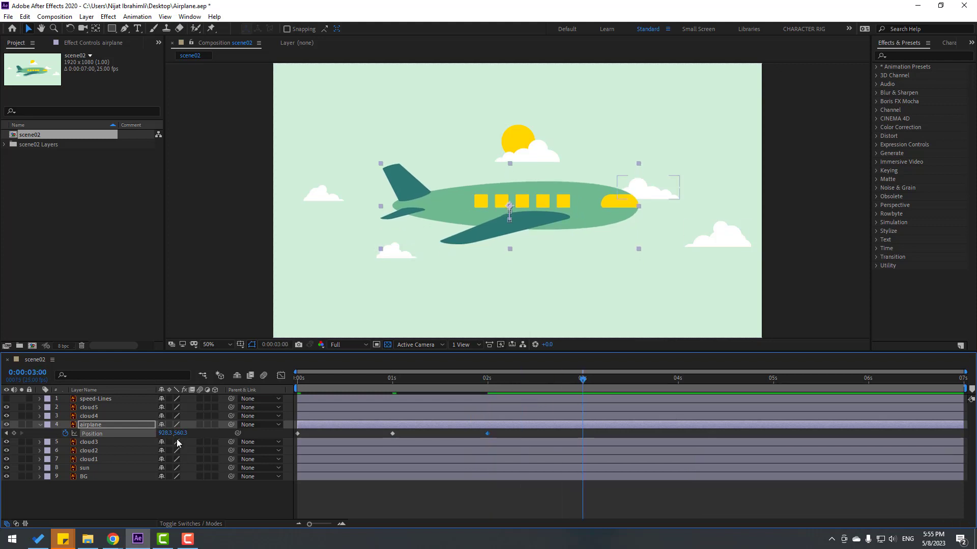
pyautogui.moveTo(193, 433); pyautogui.dragTo(195, 433)
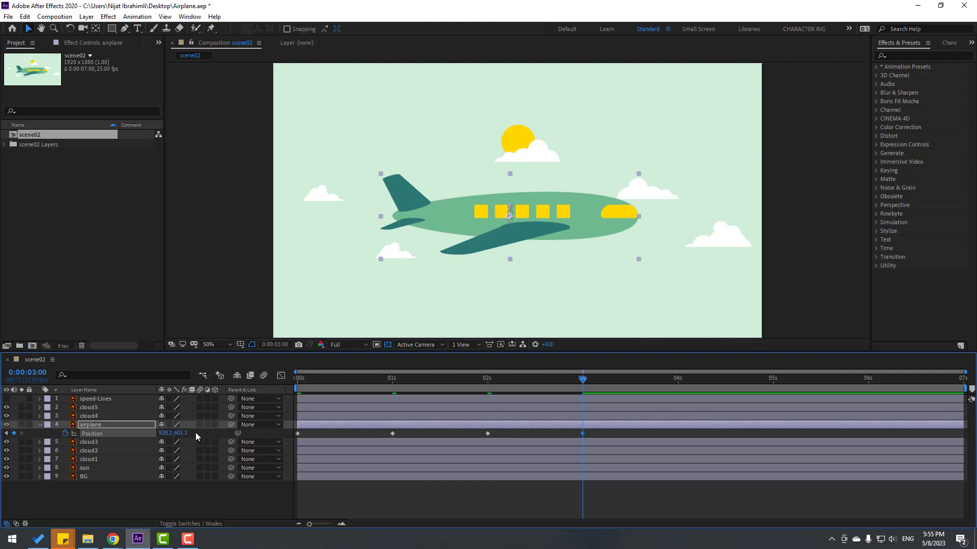
pyautogui.press('space')
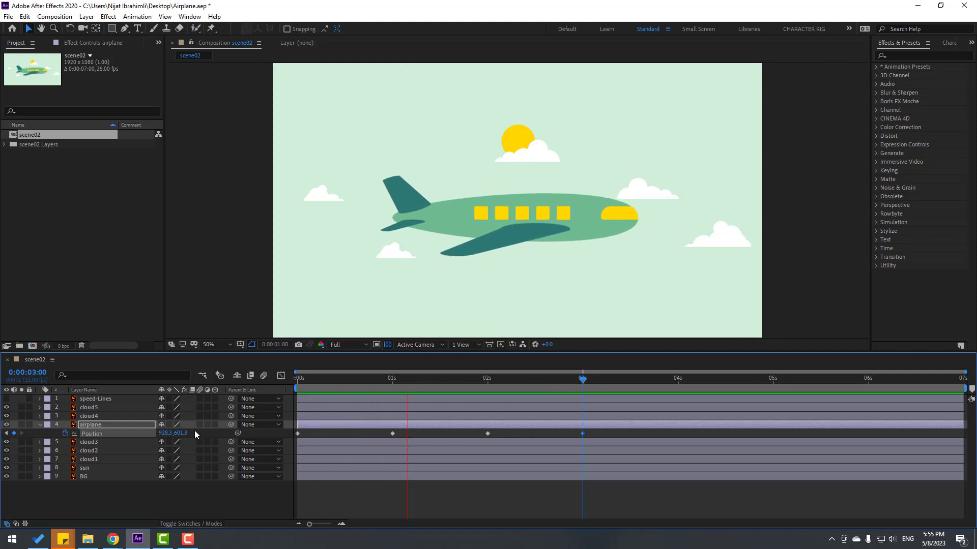
# - Keyframe the airplane higher at 4 seconds, at 882.3, 587.3 at 5 seconds, and at 937.3, 561.3 at 6 seconds
pyautogui.press('pagedown')
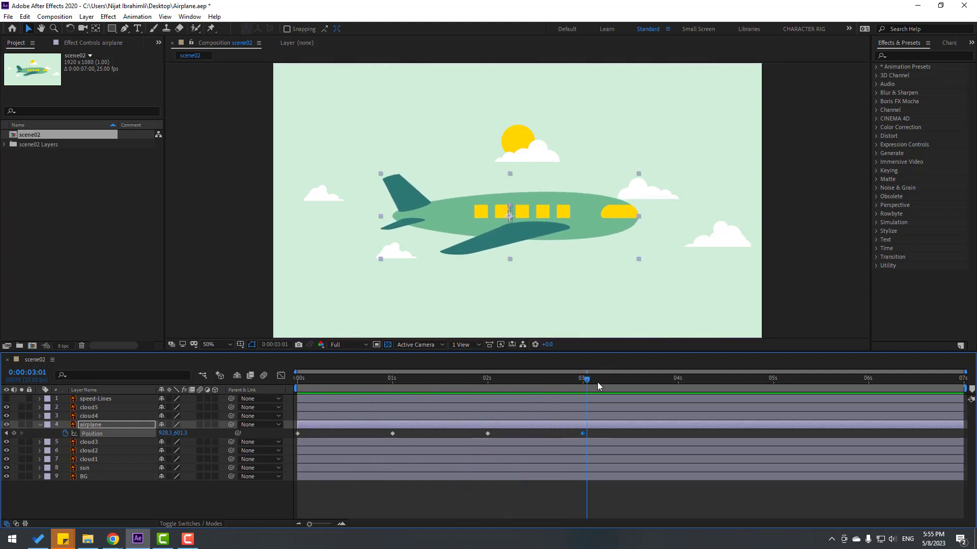
pyautogui.moveTo(175, 433); pyautogui.dragTo(156, 431)
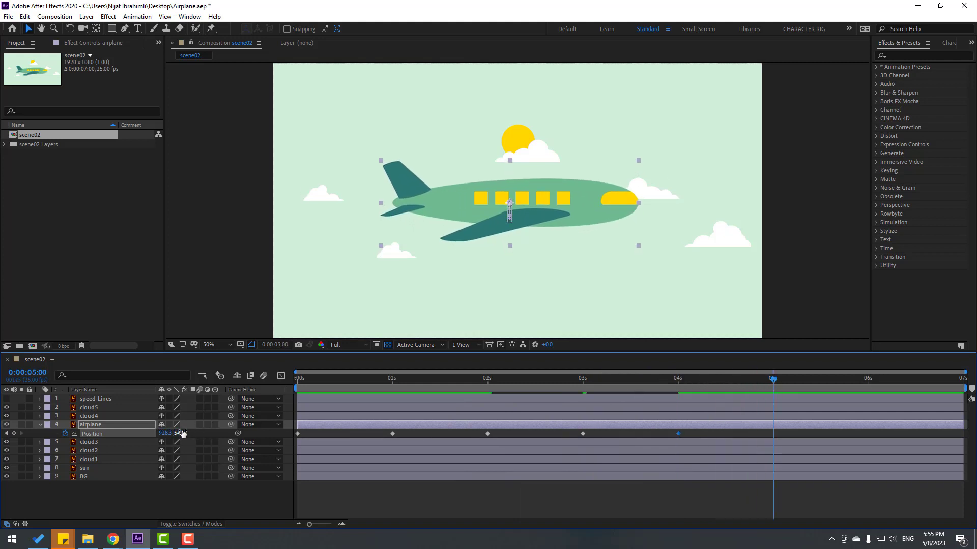
pyautogui.moveTo(182, 433); pyautogui.dragTo(142, 435)
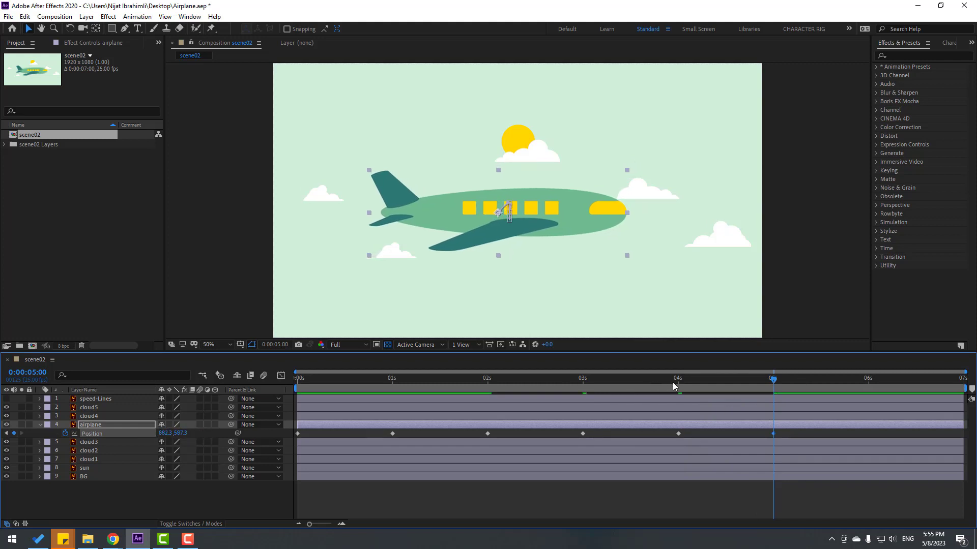
pyautogui.moveTo(673, 383); pyautogui.dragTo(797, 378)
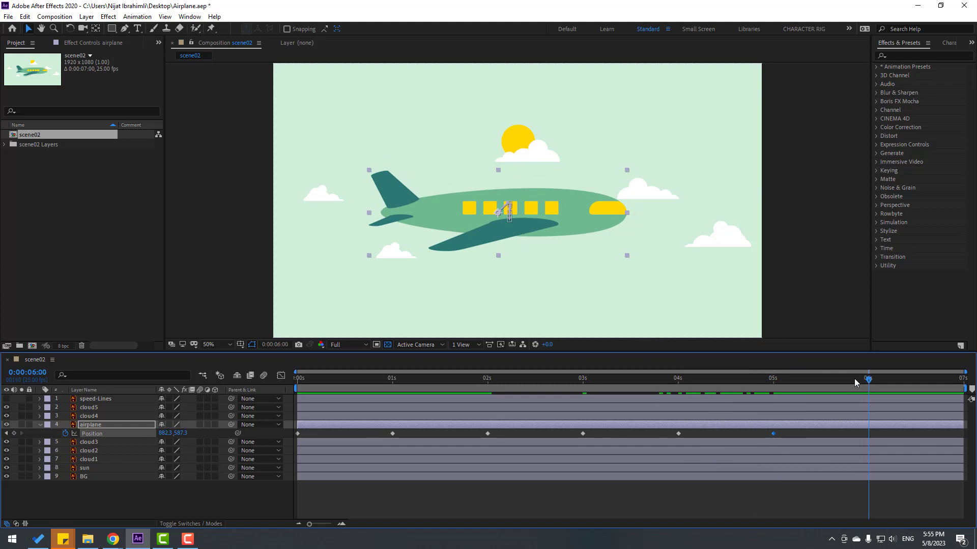
pyautogui.moveTo(184, 433)
pyautogui.mouseDown()
pyautogui.moveTo(199, 433)
pyautogui.moveTo(172, 433)
pyautogui.mouseUp()
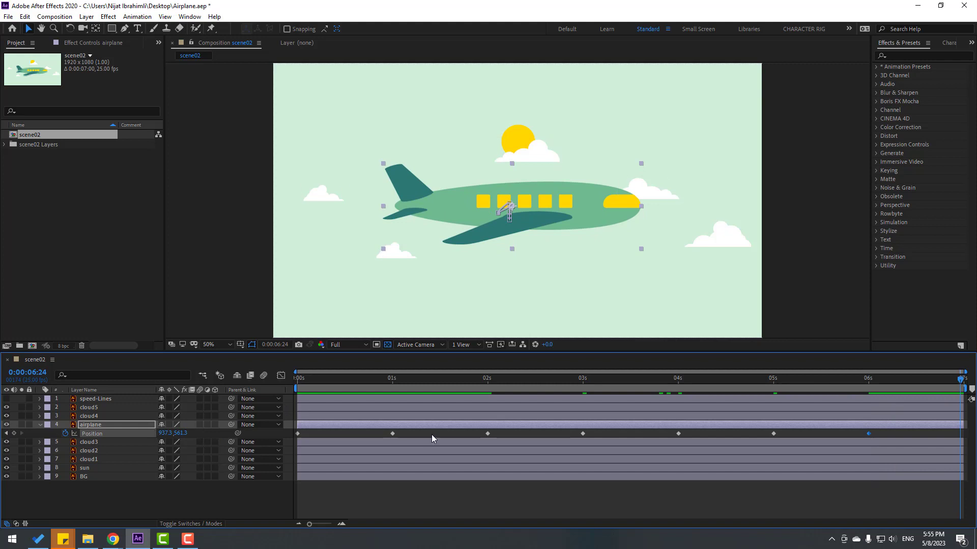
# - Copy the airplane's first Position keyframe to the last frame, 0:00:06:24
pyautogui.click(297, 434)
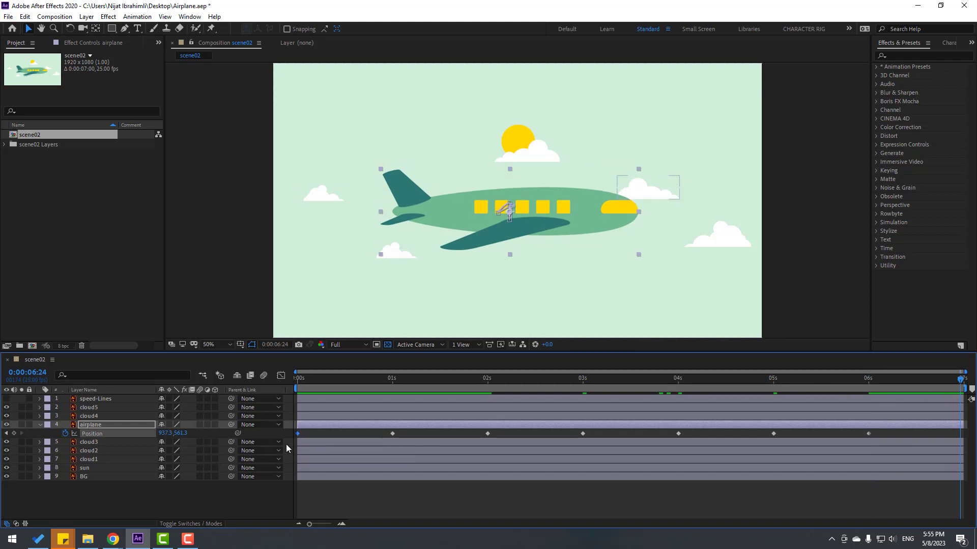
pyautogui.hotkey('ctrl', 'c')
pyautogui.hotkey('ctrl', 'v')
# - Apply Easy Ease to all of the airplane's Position keyframes
pyautogui.click(92, 434)
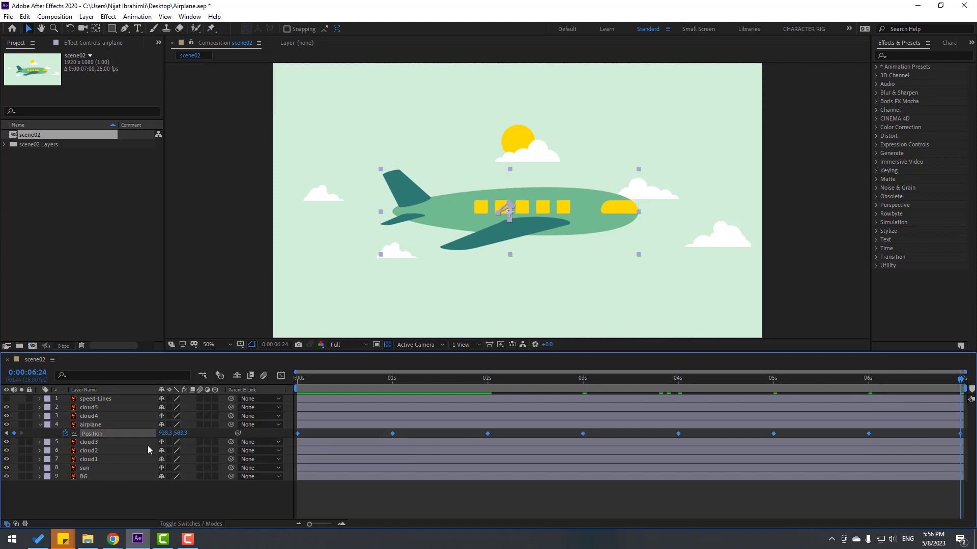
pyautogui.rightClick(393, 434)
pyautogui.moveTo(422, 425)
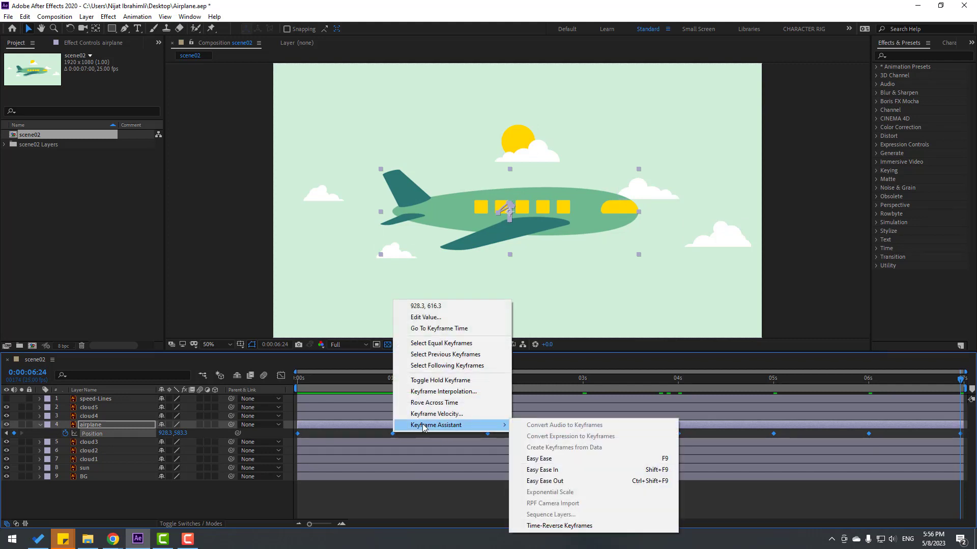
pyautogui.click(551, 460)
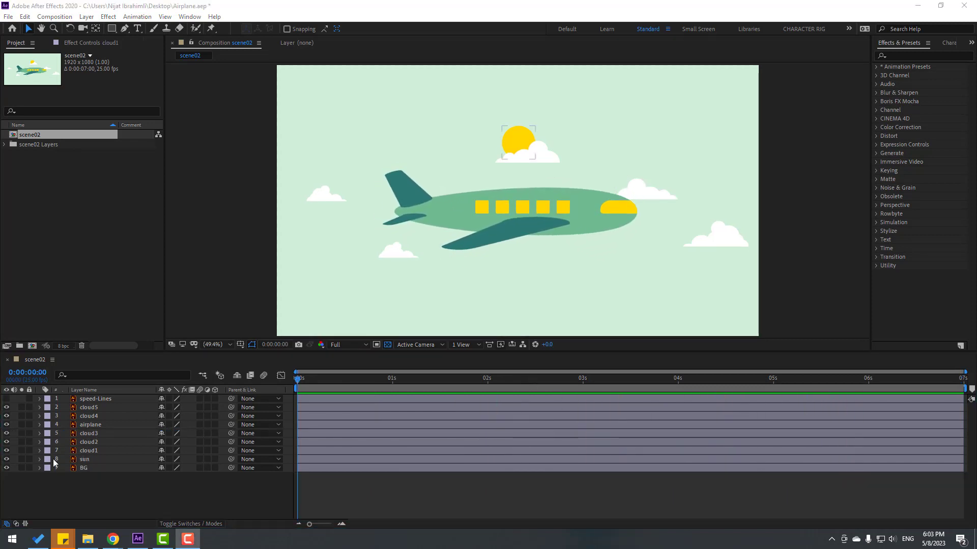
# - Pre-compose the layers cloud1 to cloud5 into a new composition named Clouds 1
pyautogui.click(90, 451)
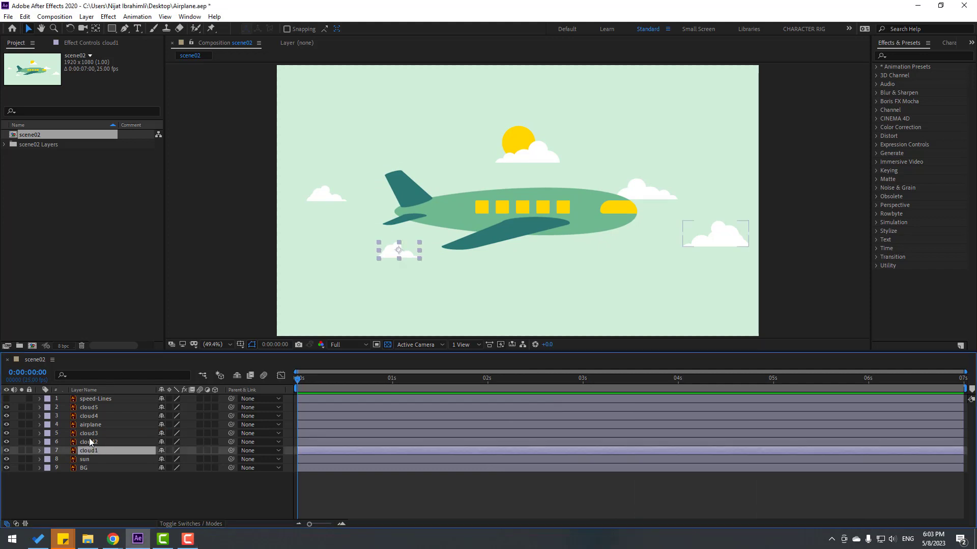
pyautogui.keyDown('ctrl'); pyautogui.click(90, 442); pyautogui.keyUp('ctrl')
pyautogui.keyDown('ctrl'); pyautogui.click(89, 433); pyautogui.keyUp('ctrl')
pyautogui.keyDown('ctrl'); pyautogui.click(90, 416); pyautogui.keyUp('ctrl')
pyautogui.keyDown('ctrl'); pyautogui.click(91, 408); pyautogui.keyUp('ctrl')
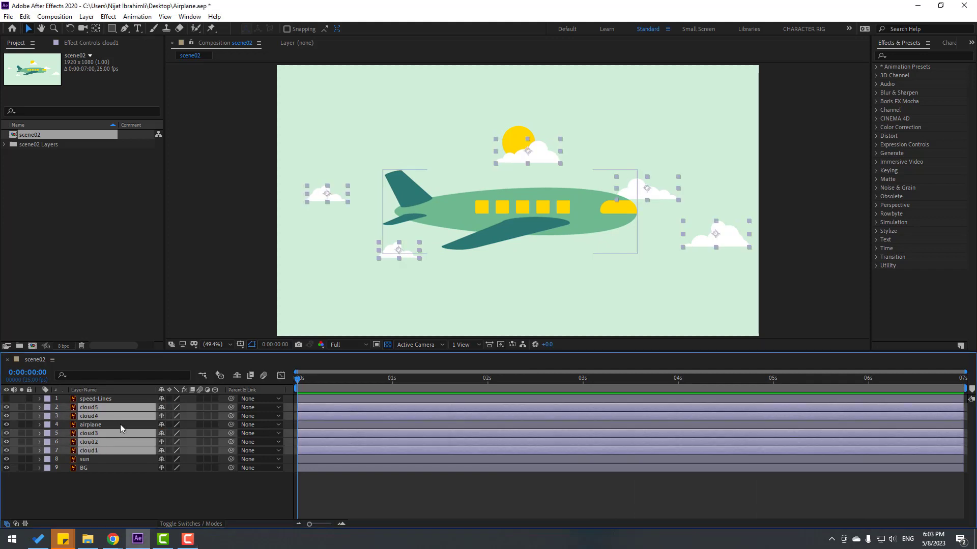
pyautogui.rightClick(93, 413)
pyautogui.click(118, 356)
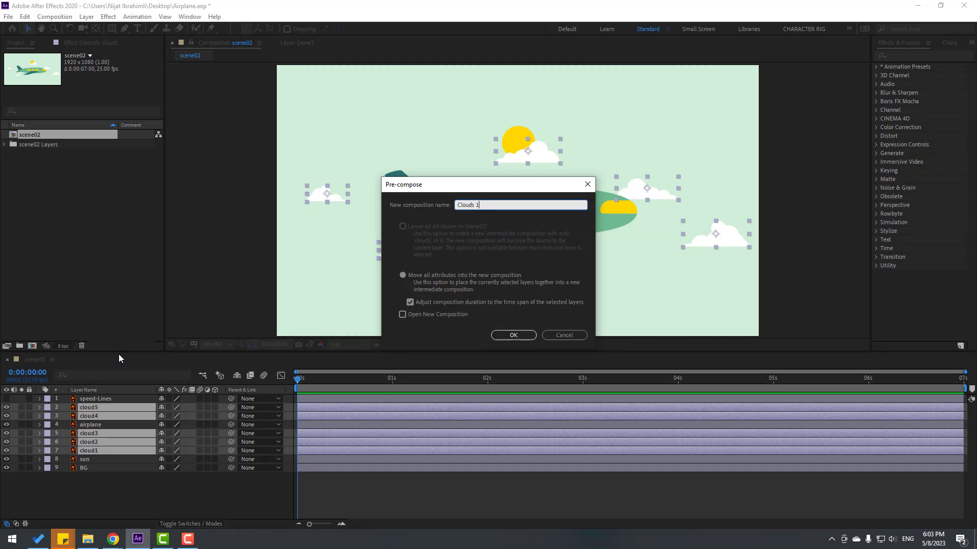
pyautogui.click(499, 334)
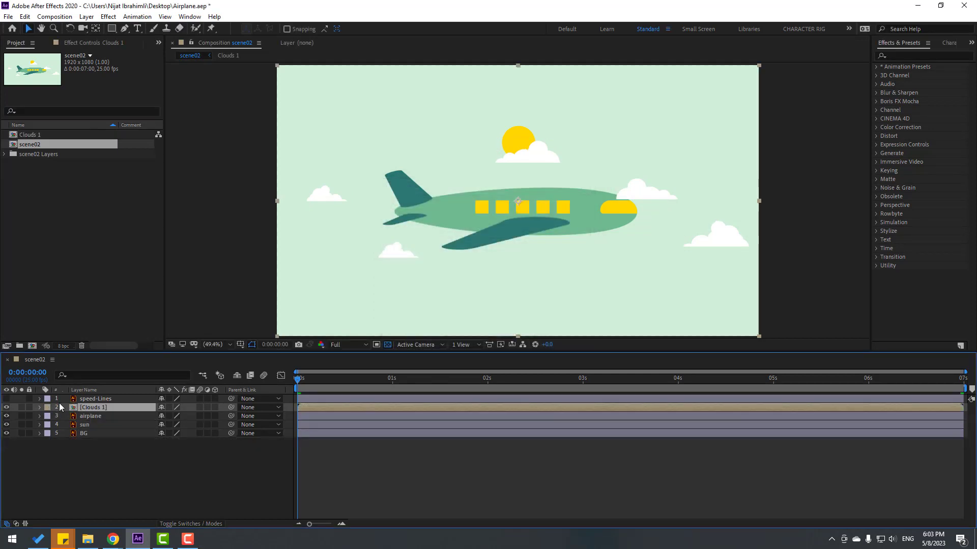
# - Keyframe the Clouds 1 position at 0 seconds and at X -14740 on frame 0:00:06:24, and preview the moving clouds
pyautogui.press('p')
pyautogui.click(65, 415)
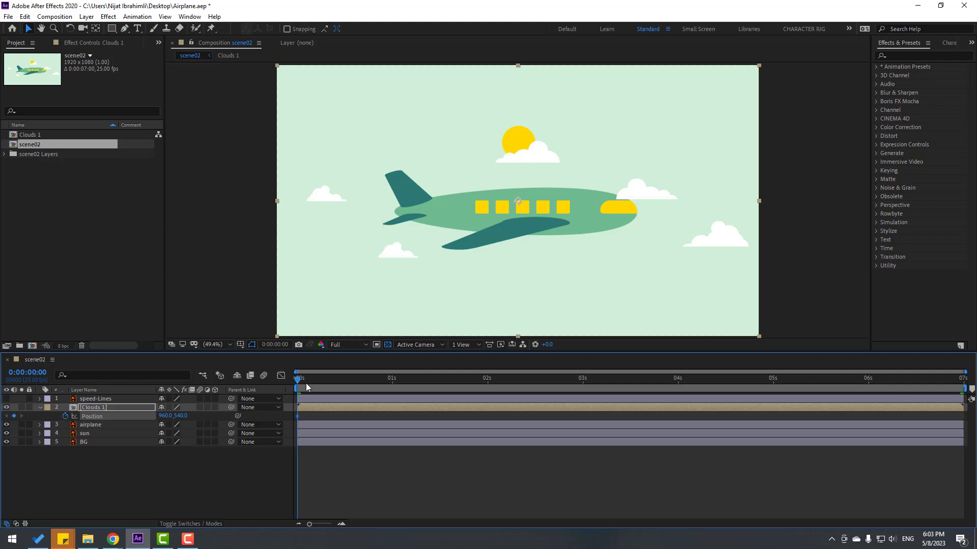
pyautogui.moveTo(311, 383); pyautogui.dragTo(961, 383)
pyautogui.scroll(-2, 548, 197)
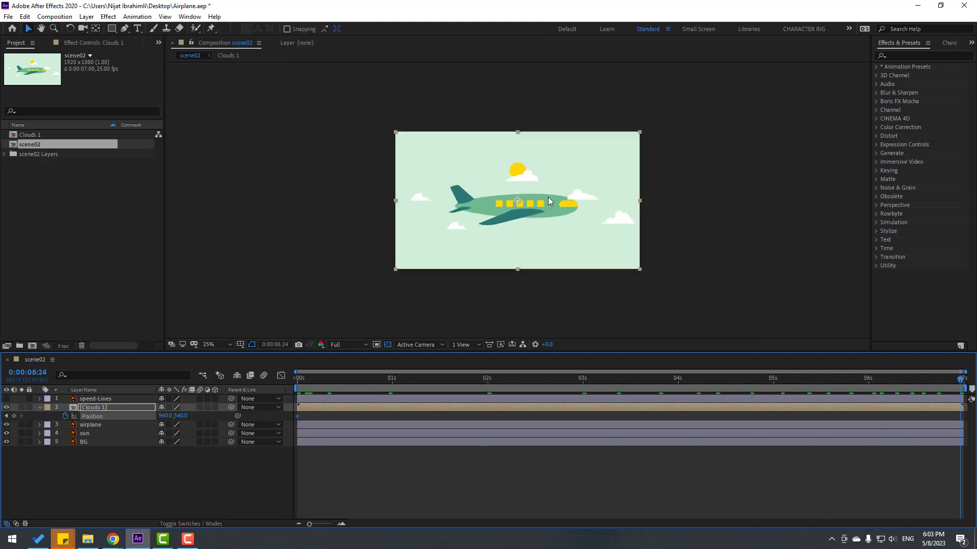
pyautogui.press(',')
pyautogui.moveTo(168, 418); pyautogui.dragTo(68, 377)
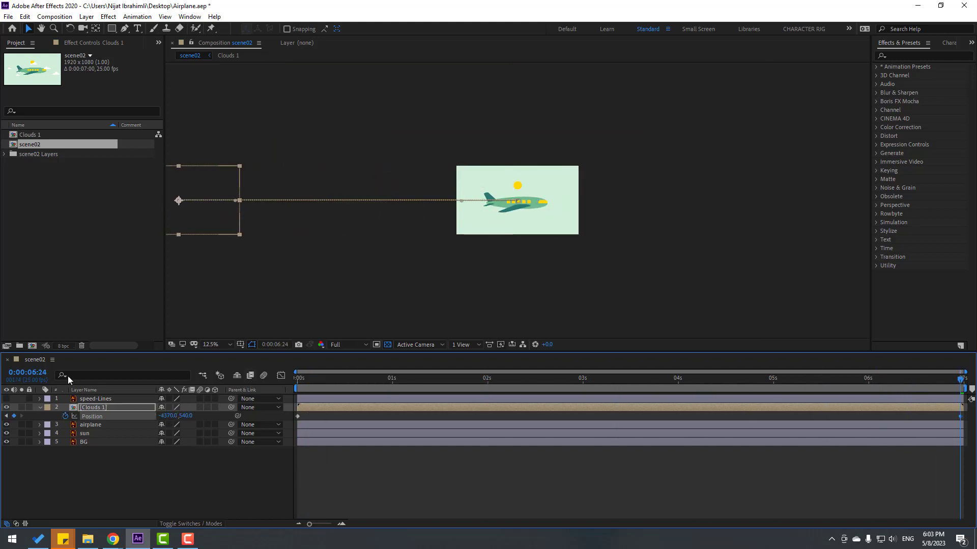
pyautogui.press(',')
pyautogui.press(',')
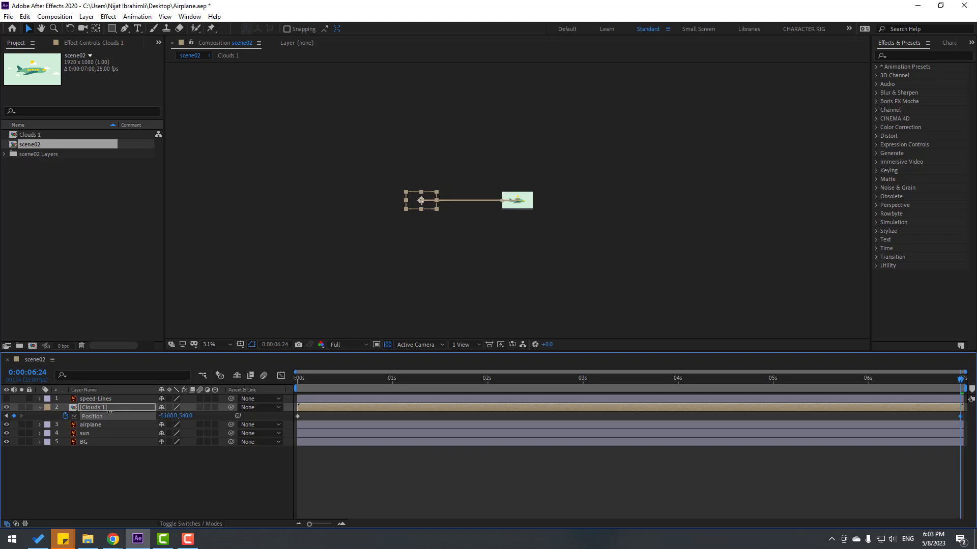
pyautogui.moveTo(111, 411); pyautogui.dragTo(61, 411)
pyautogui.press('.')
pyautogui.press('.')
pyautogui.press('.')
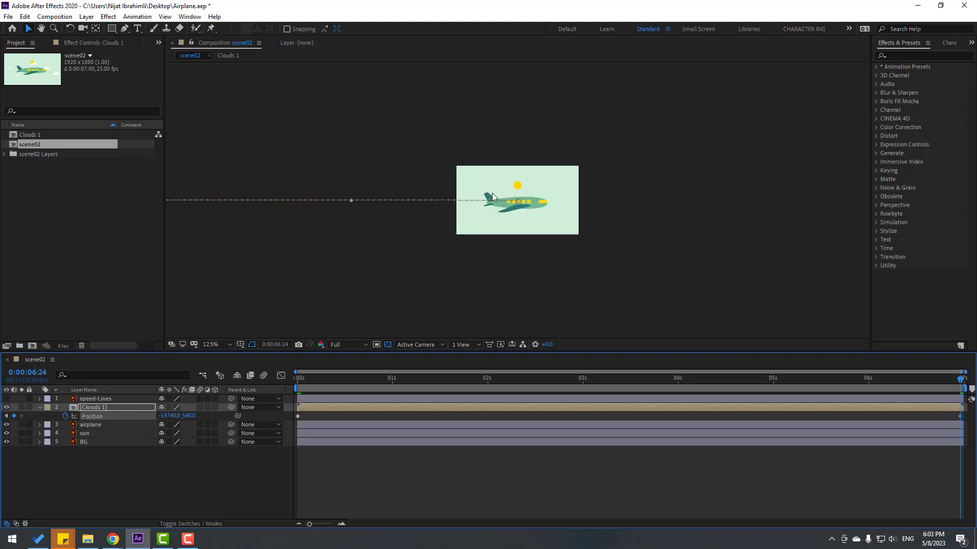
pyautogui.press('space')
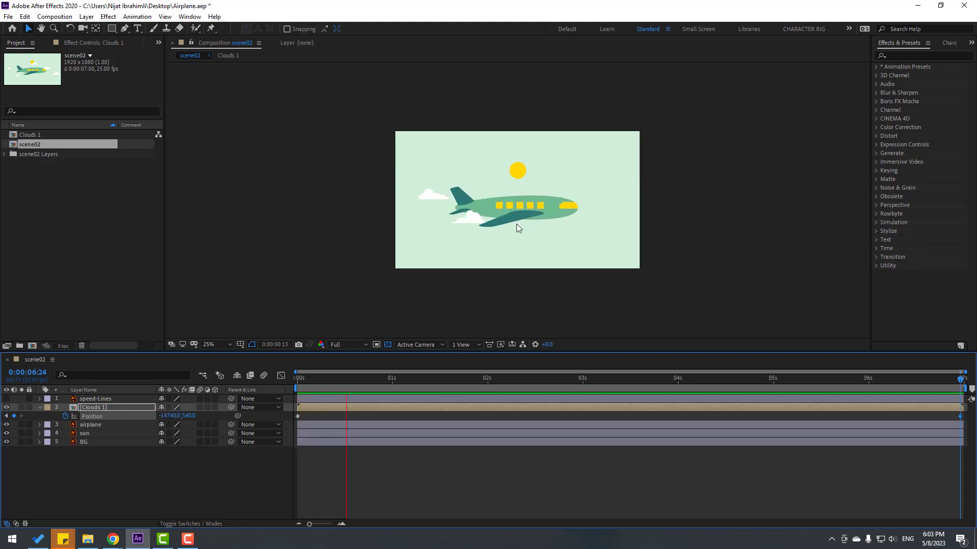
# - Duplicate the Clouds 1 layer at 0:00:00:14 and remove the duplicate's Position keyframes
pyautogui.moveTo(312, 380); pyautogui.dragTo(350, 381)
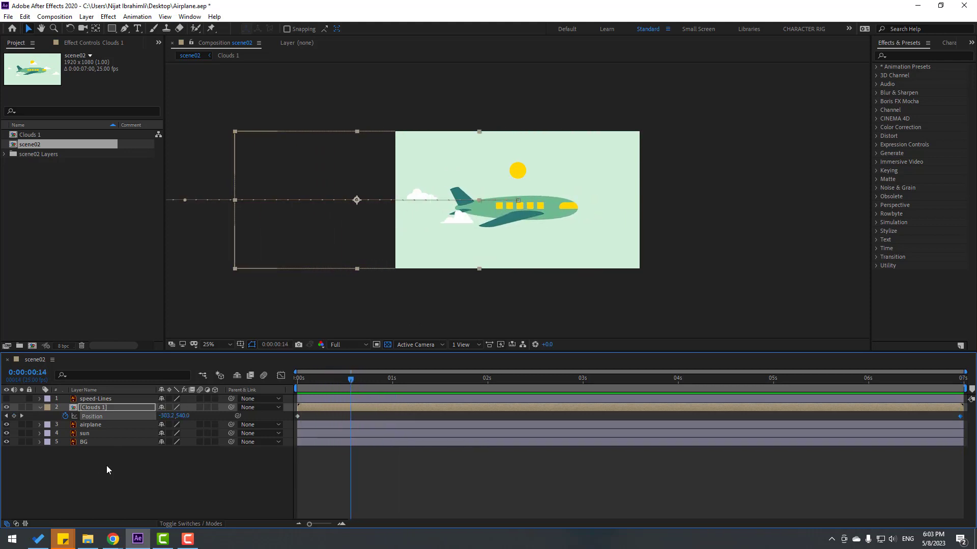
pyautogui.click(106, 464)
pyautogui.click(97, 408)
pyautogui.hotkey('ctrl', 'd')
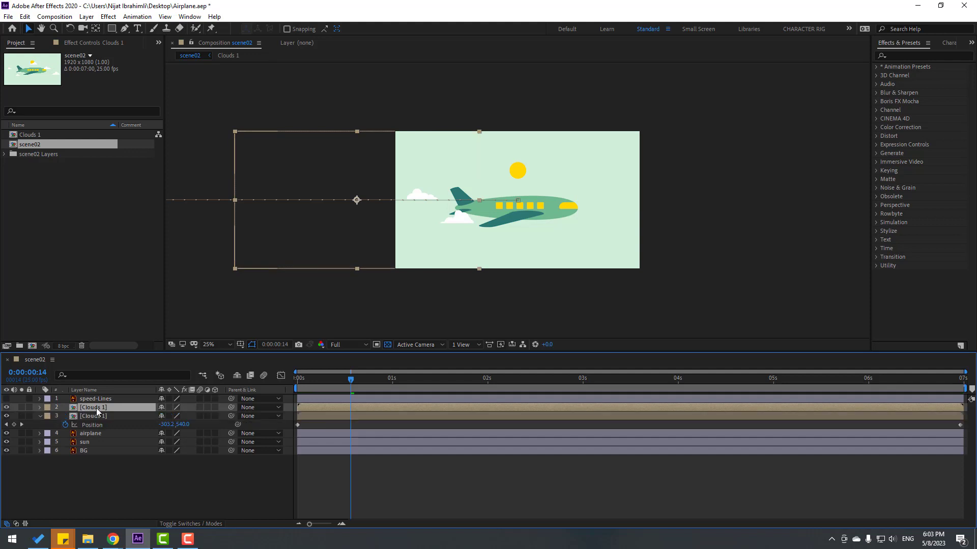
pyautogui.press('p')
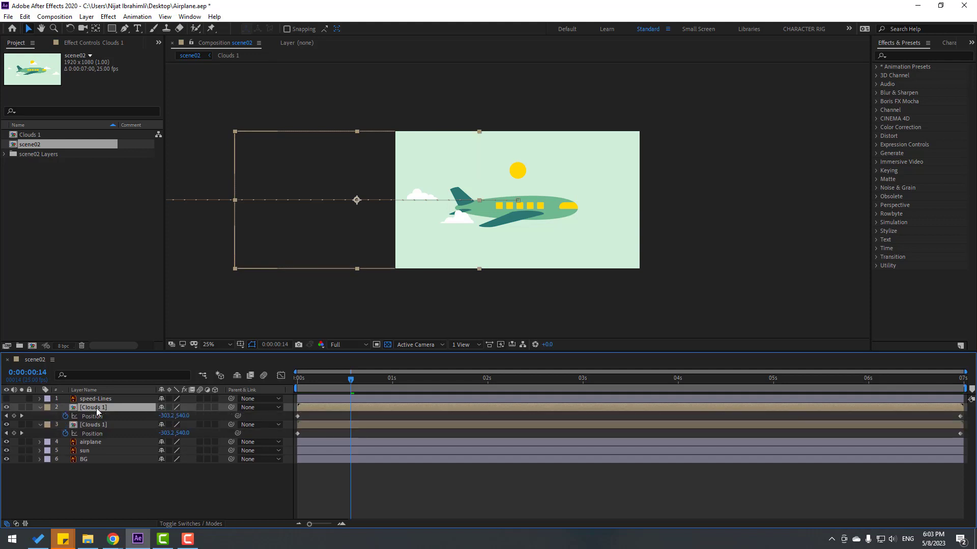
pyautogui.click(65, 416)
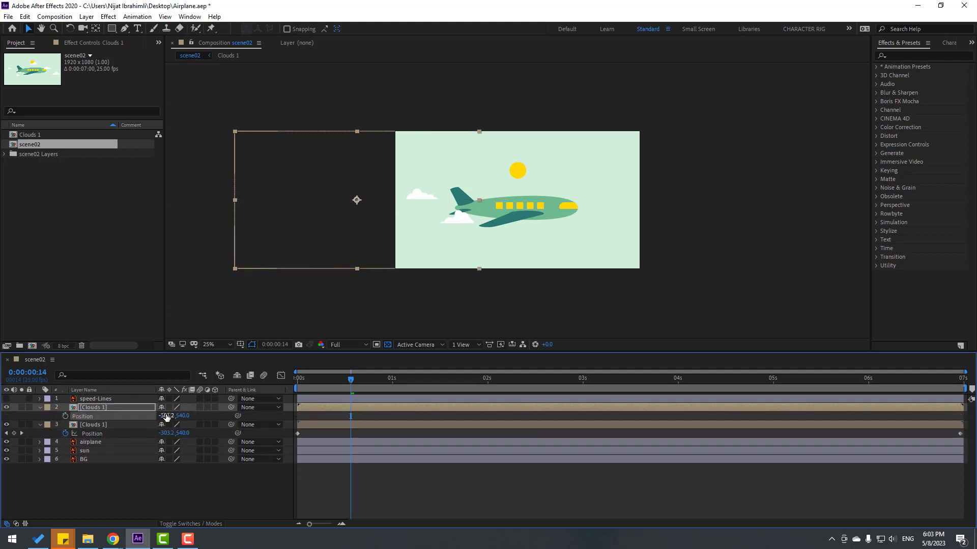
# - Move the duplicate clouds layer to the right of the original, parent it to Clouds 1 and rename it Clouds 2
pyautogui.moveTo(167, 416); pyautogui.dragTo(92, 425)
pyautogui.press('Return')
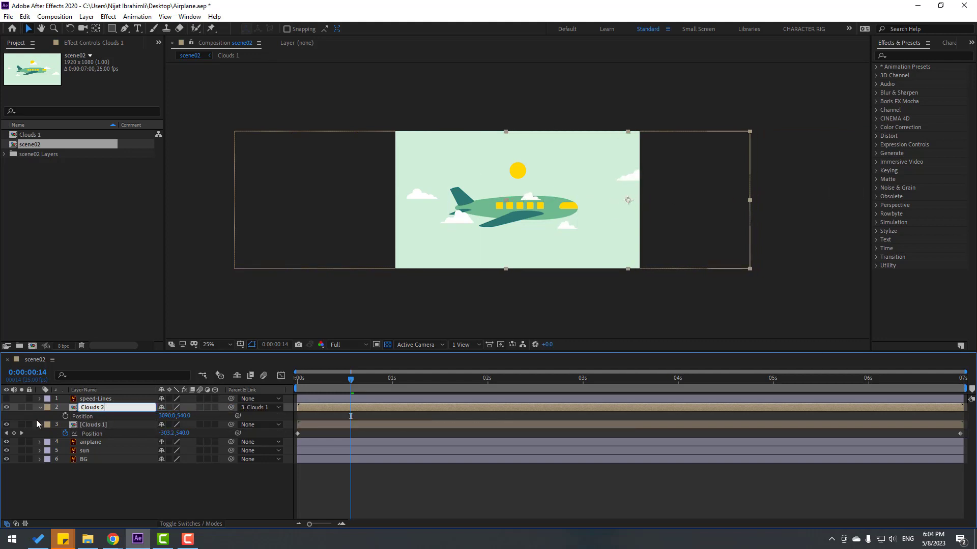
pyautogui.click(40, 407)
pyautogui.click(40, 417)
# - Add two more cloud copies starting from Clouds 2 at 0:00:01:10, moving each one right to refill the emptying sky
pyautogui.moveTo(324, 387); pyautogui.dragTo(430, 380)
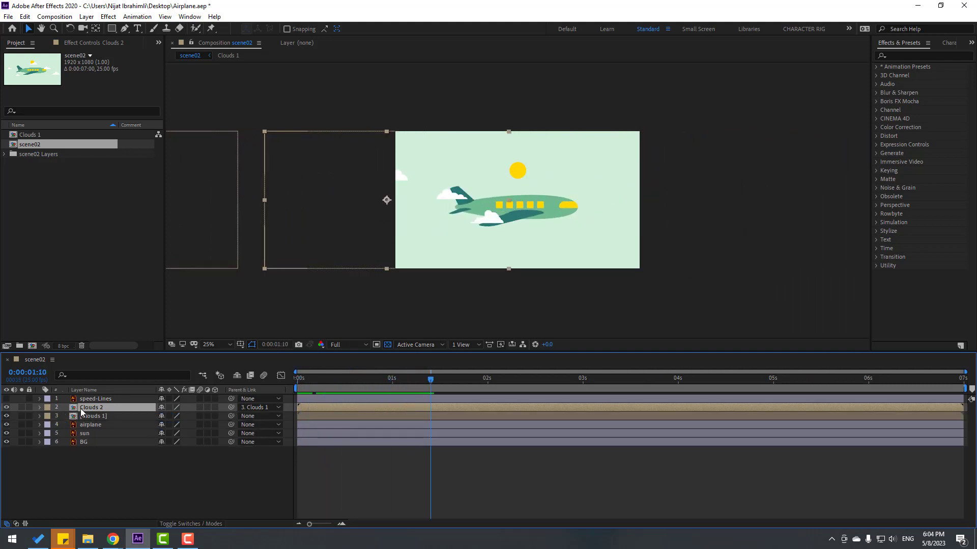
pyautogui.hotkey('ctrl', 'd')
pyautogui.moveTo(402, 190); pyautogui.dragTo(648, 197)
pyautogui.moveTo(366, 380); pyautogui.dragTo(540, 380)
pyautogui.hotkey('ctrl', 'd')
pyautogui.moveTo(414, 207); pyautogui.dragTo(720, 207)
# - Duplicate Clouds 4 and, at 0:00:04:14, its copy as well, moving each duplicate right to keep clouds ahead of the plane
pyautogui.moveTo(532, 380); pyautogui.dragTo(644, 380)
pyautogui.hotkey('ctrl', 'd')
pyautogui.moveTo(407, 188); pyautogui.dragTo(686, 188)
pyautogui.moveTo(657, 382); pyautogui.dragTo(731, 381)
pyautogui.hotkey('ctrl', 'd')
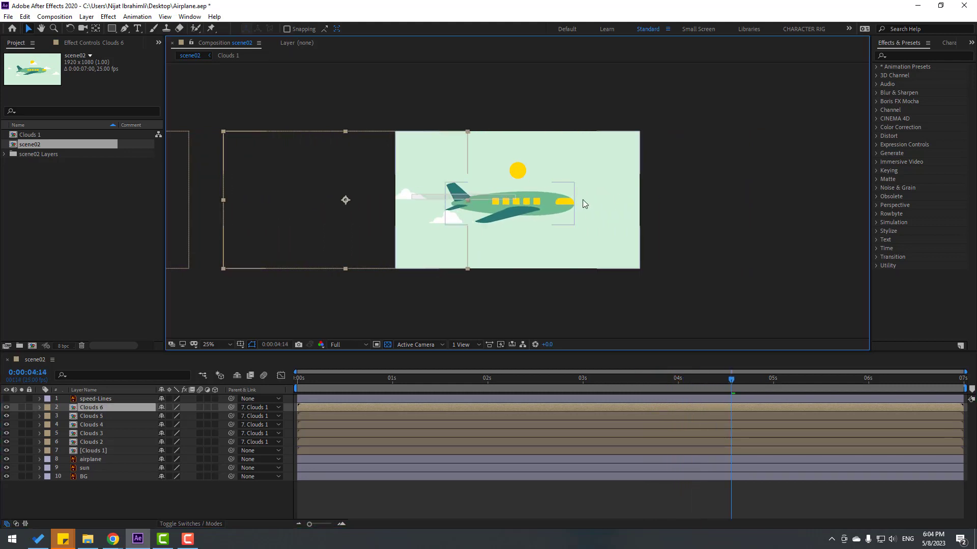
pyautogui.moveTo(416, 195); pyautogui.dragTo(633, 201)
pyautogui.moveTo(742, 385); pyautogui.dragTo(787, 385)
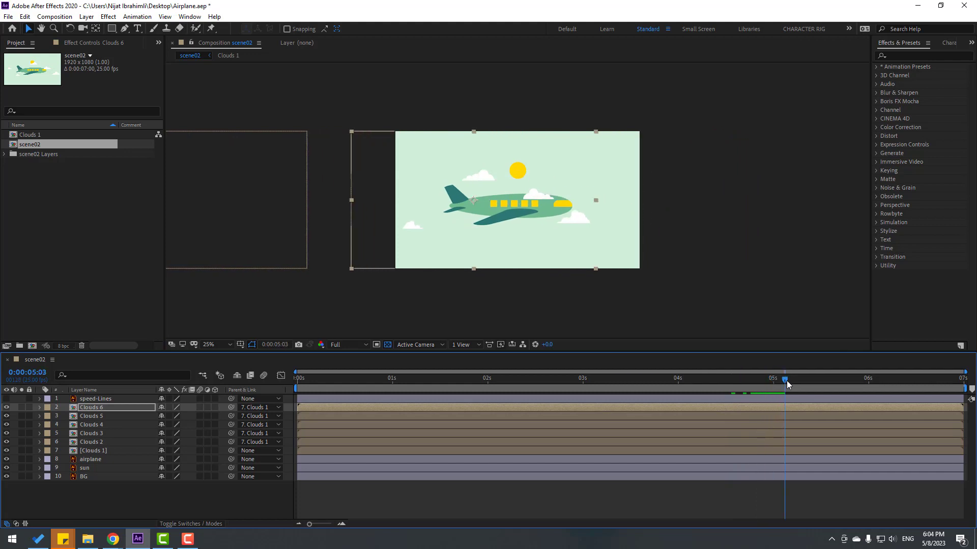
# - Duplicate Clouds 6 at 0:00:05:04 and its copy at 0:00:06:13, moving each duplicate right to refill the sky
pyautogui.hotkey('ctrl', 'd')
pyautogui.moveTo(529, 217); pyautogui.dragTo(804, 201)
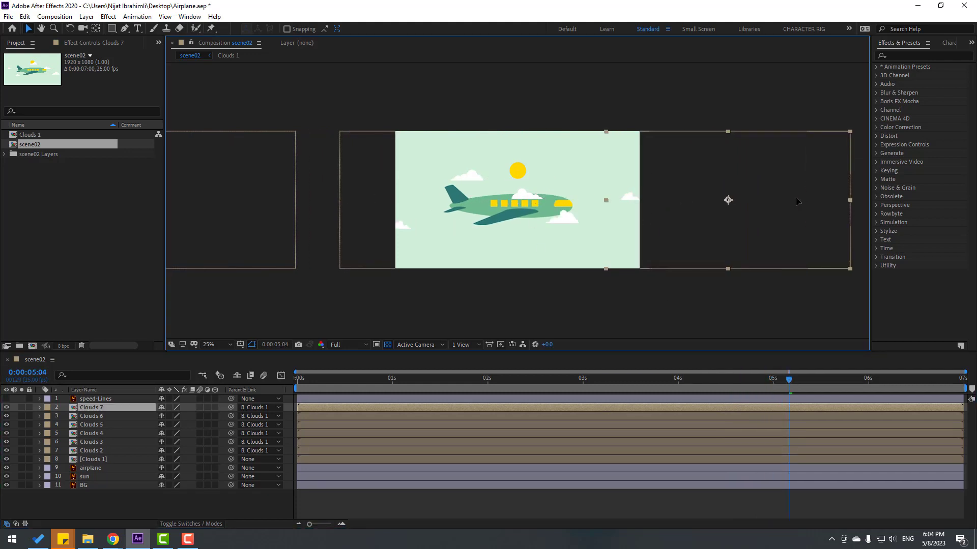
pyautogui.moveTo(792, 377); pyautogui.dragTo(918, 379)
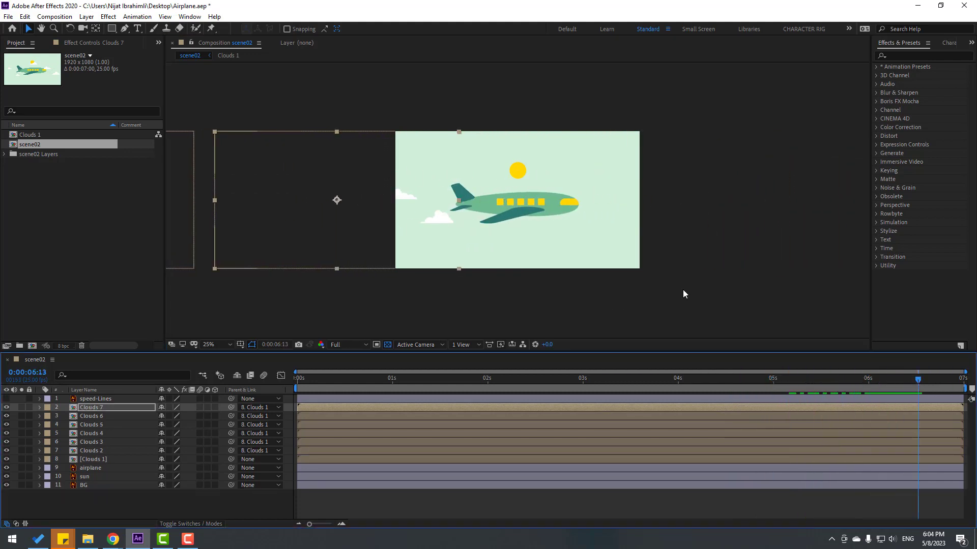
pyautogui.hotkey('ctrl', 'd')
pyautogui.moveTo(408, 198); pyautogui.dragTo(679, 202)
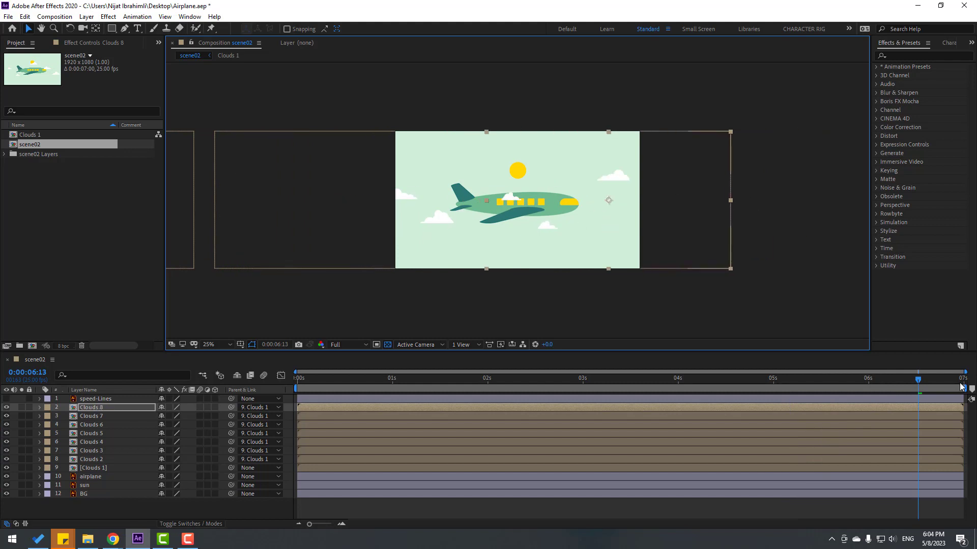
# - Play back the full seven-second composition at a larger view to check the cloud movement
pyautogui.moveTo(939, 388); pyautogui.dragTo(973, 385)
pyautogui.press('space')
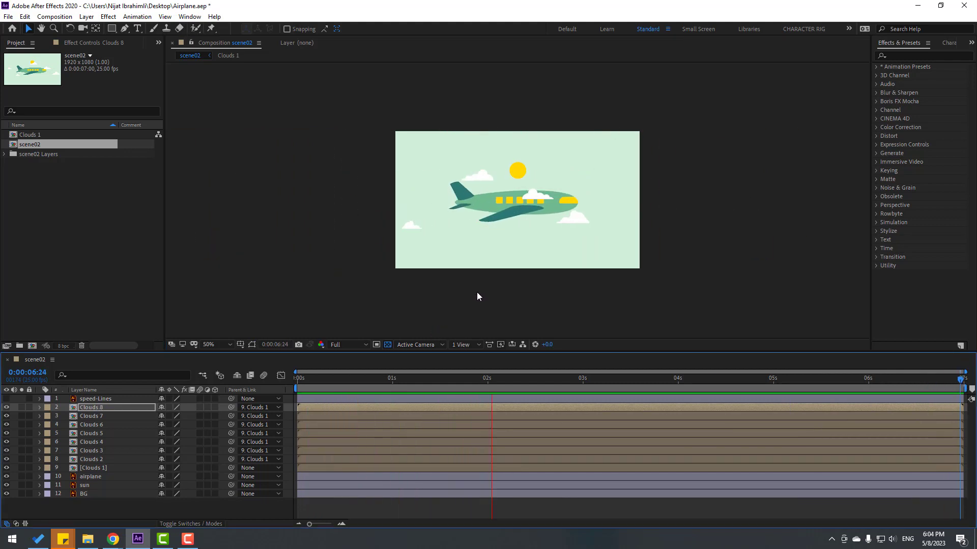
pyautogui.press('.')
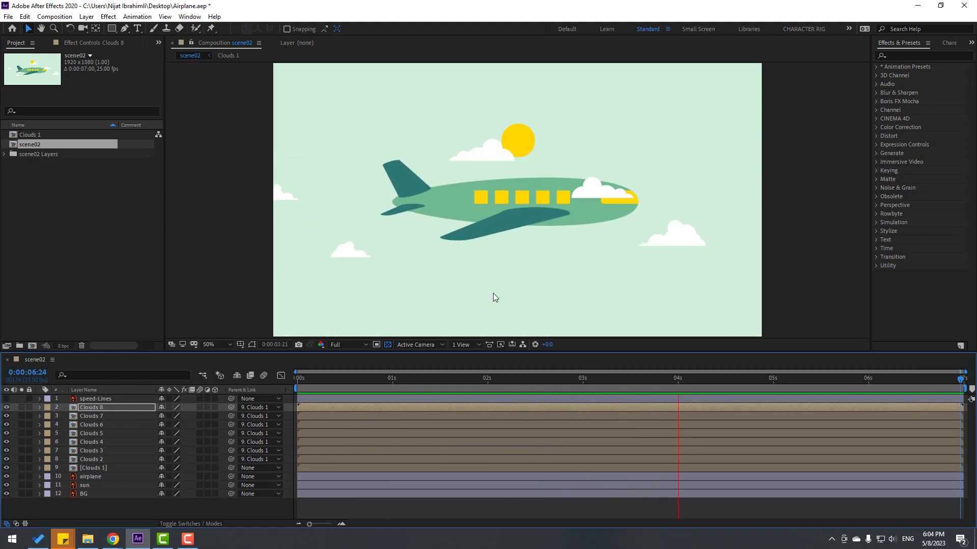
pyautogui.click(438, 383)
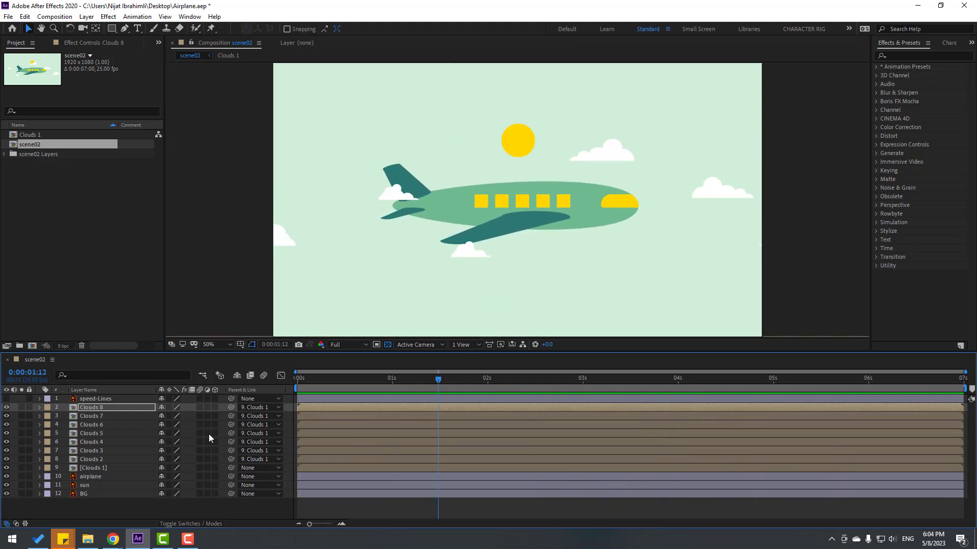
# - Enable motion blur on all the cloud layers from Clouds 8 to Clouds 1 and preview the result
pyautogui.click(94, 410)
pyautogui.keyDown('shift'); pyautogui.click(102, 467); pyautogui.keyUp('shift')
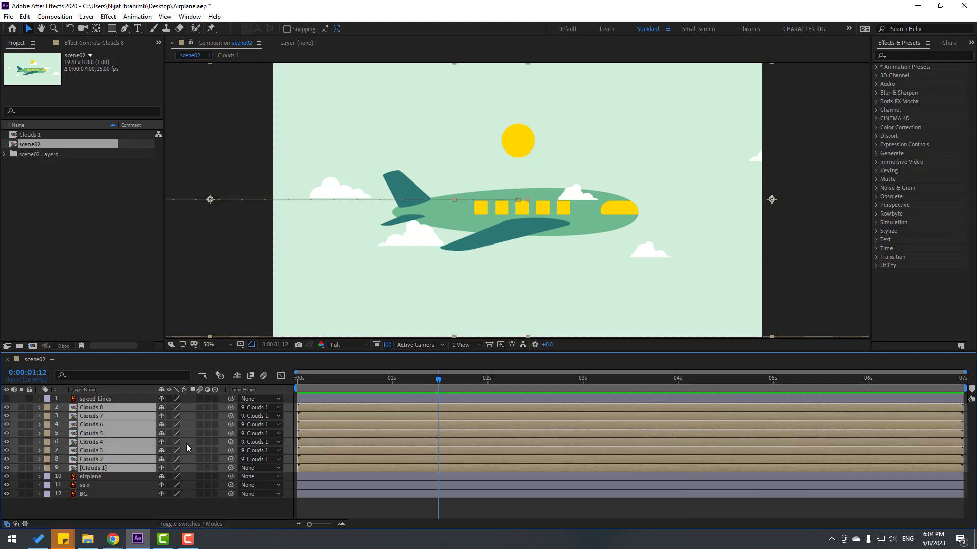
pyautogui.click(200, 408)
pyautogui.press('space')
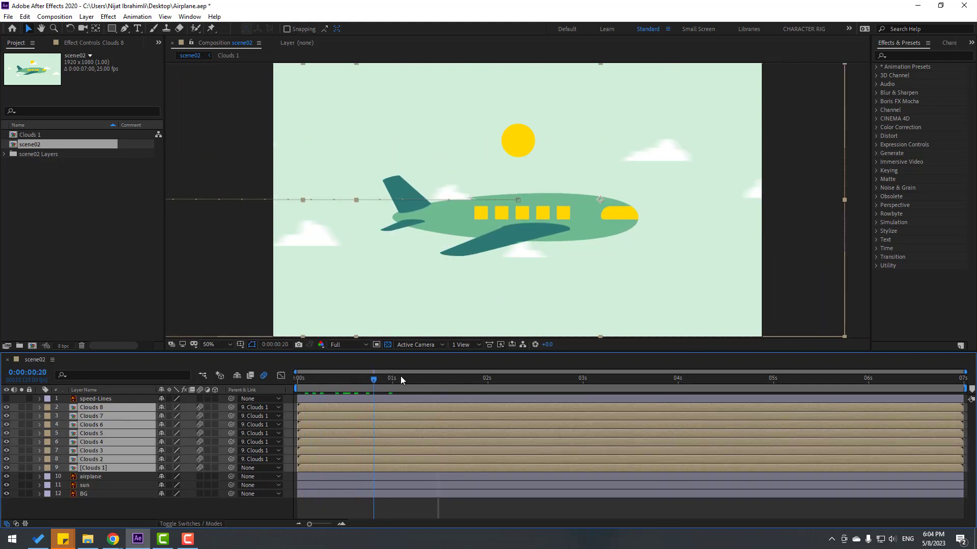
pyautogui.press('F2')
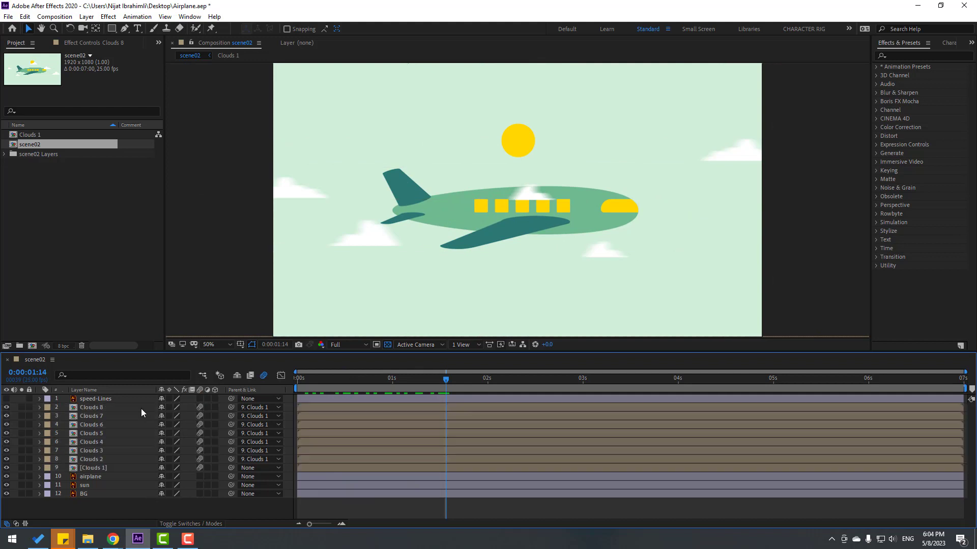
# - At 0:00:00:00, scale the sun layer up to 122% and move it slightly upward
pyautogui.click(90, 486)
pyautogui.click(369, 379)
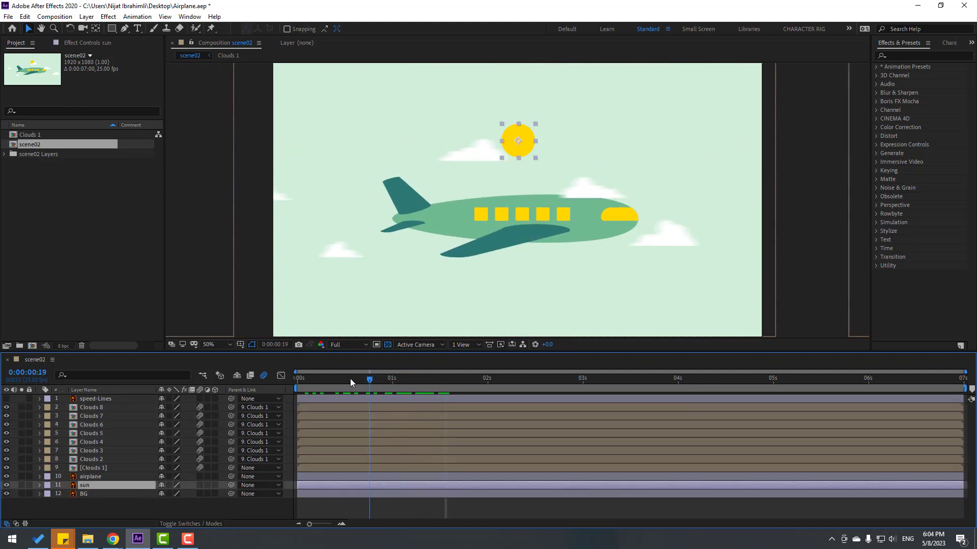
pyautogui.moveTo(350, 378); pyautogui.dragTo(230, 380)
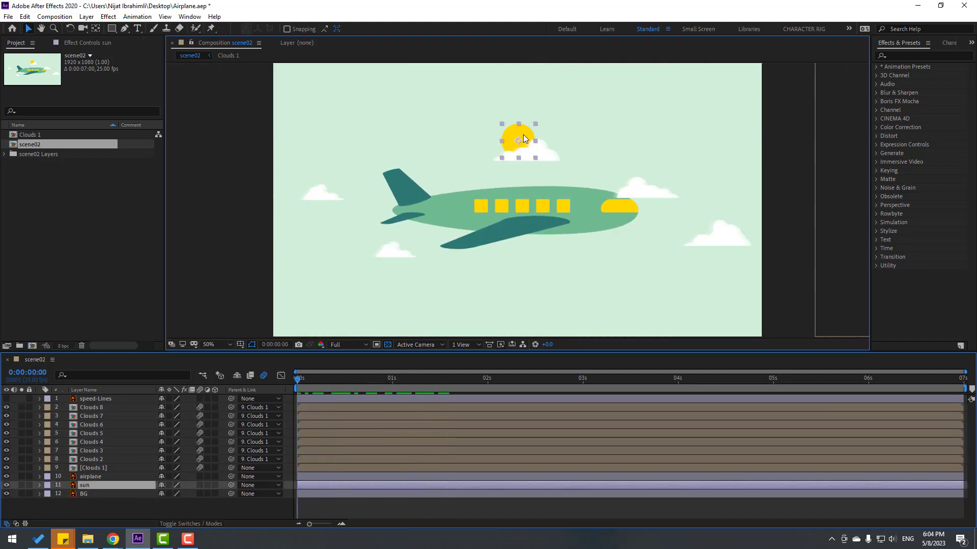
pyautogui.press('s')
pyautogui.moveTo(173, 494); pyautogui.dragTo(180, 494)
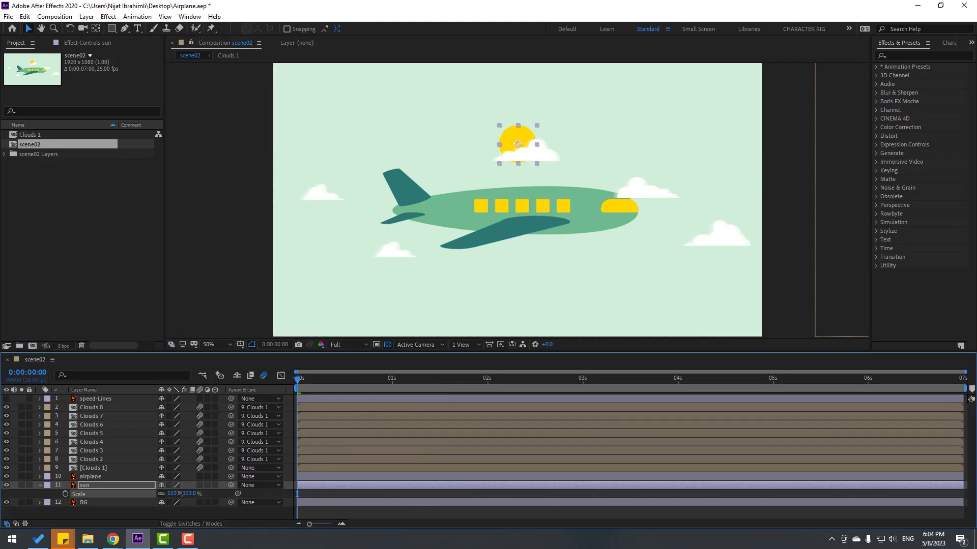
pyautogui.moveTo(522, 149); pyautogui.dragTo(522, 145)
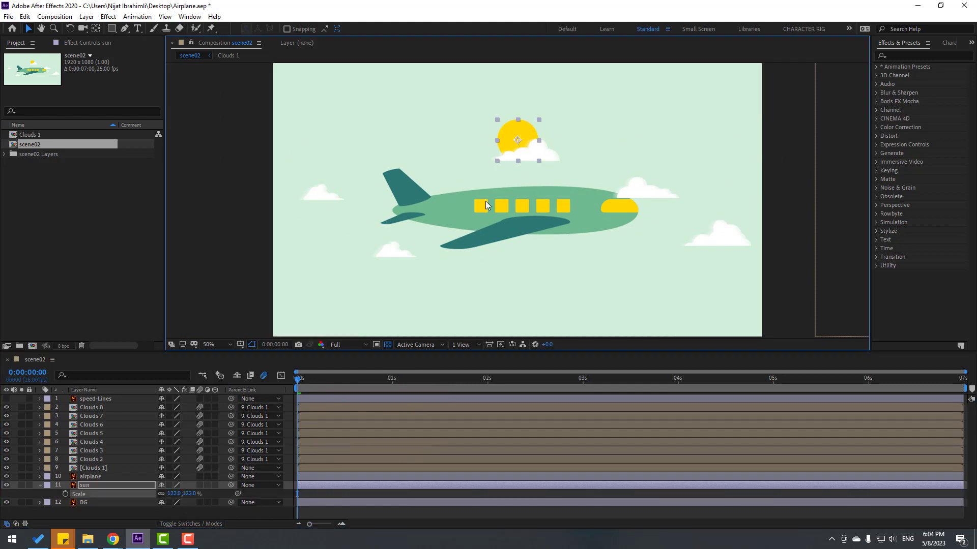
# - Keyframe the sun's vertical Position at 306.4 on the first frame, 322.4 at 0:00:01:07 and 286.4 at 0:00:02:14
pyautogui.press('p')
pyautogui.click(66, 494)
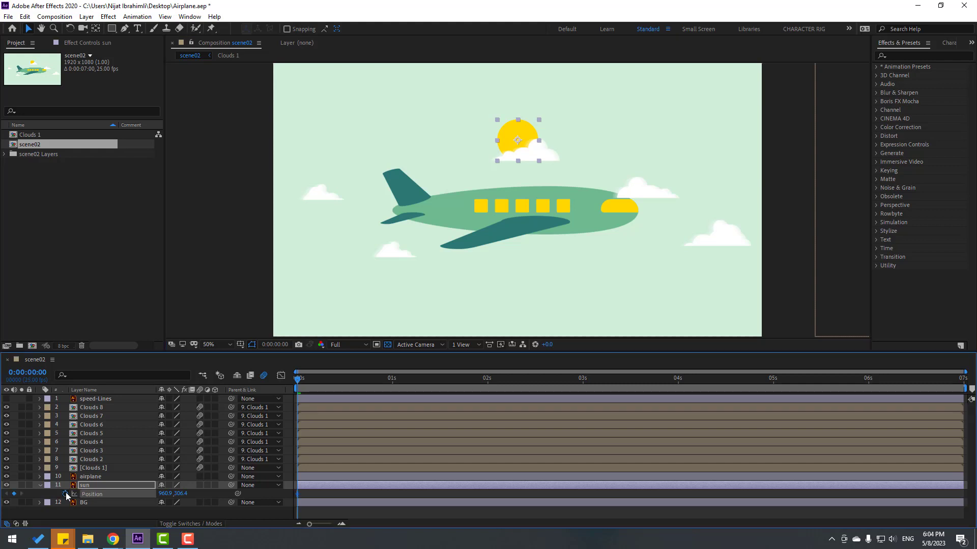
pyautogui.moveTo(318, 385); pyautogui.dragTo(419, 379)
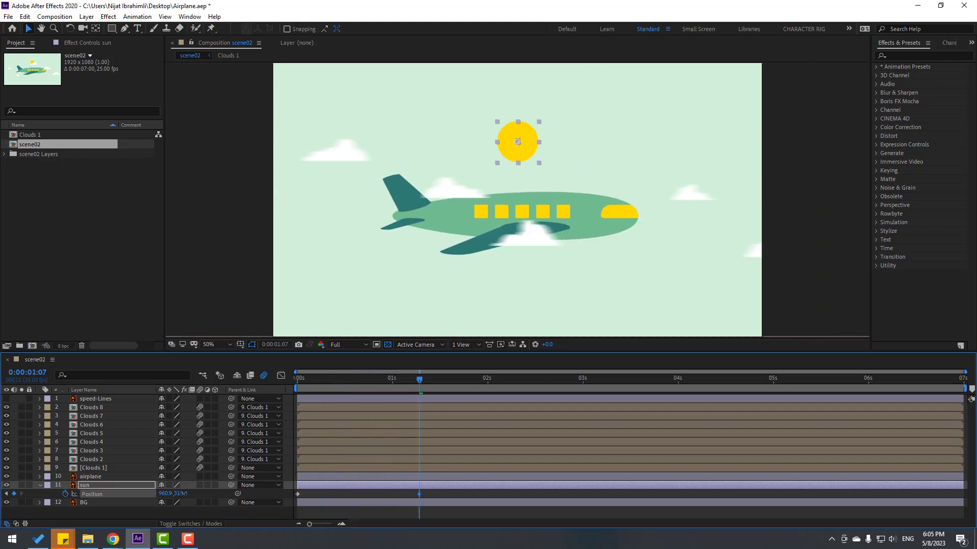
pyautogui.click(541, 382)
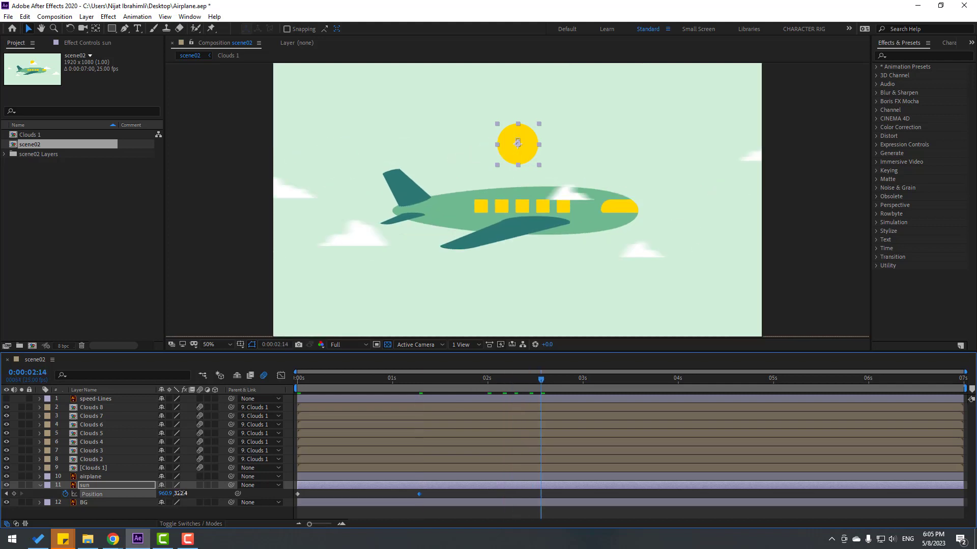
pyautogui.moveTo(181, 493); pyautogui.dragTo(166, 492)
pyautogui.moveTo(604, 377); pyautogui.dragTo(651, 381)
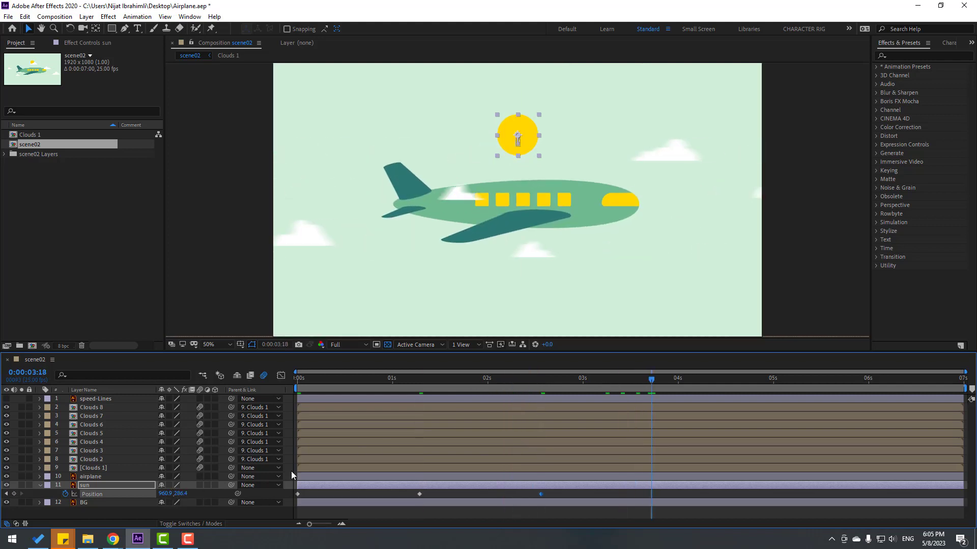
# - Delete the sun layer and preview the scene from the beginning
pyautogui.click(94, 512)
pyautogui.click(87, 486)
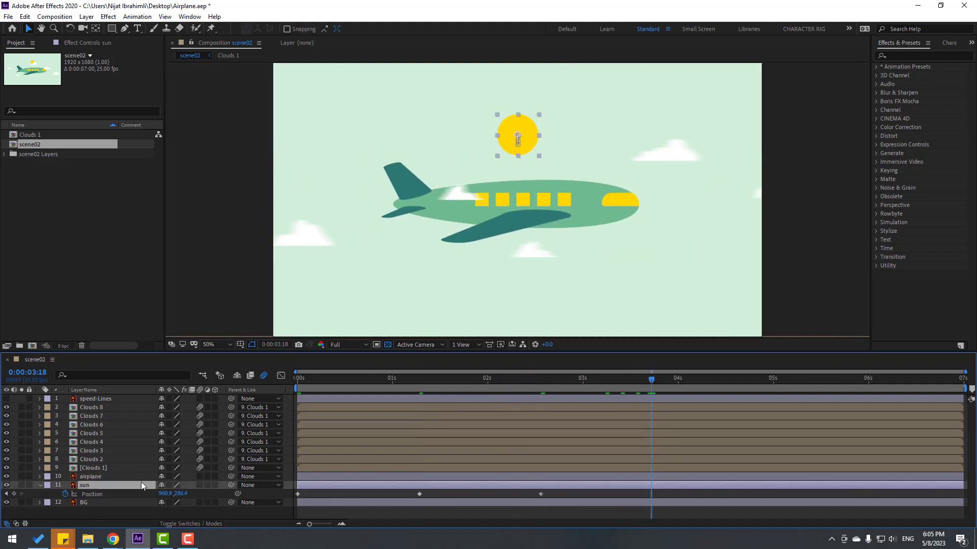
pyautogui.press('Delete')
pyautogui.press('Home')
pyautogui.press('space')
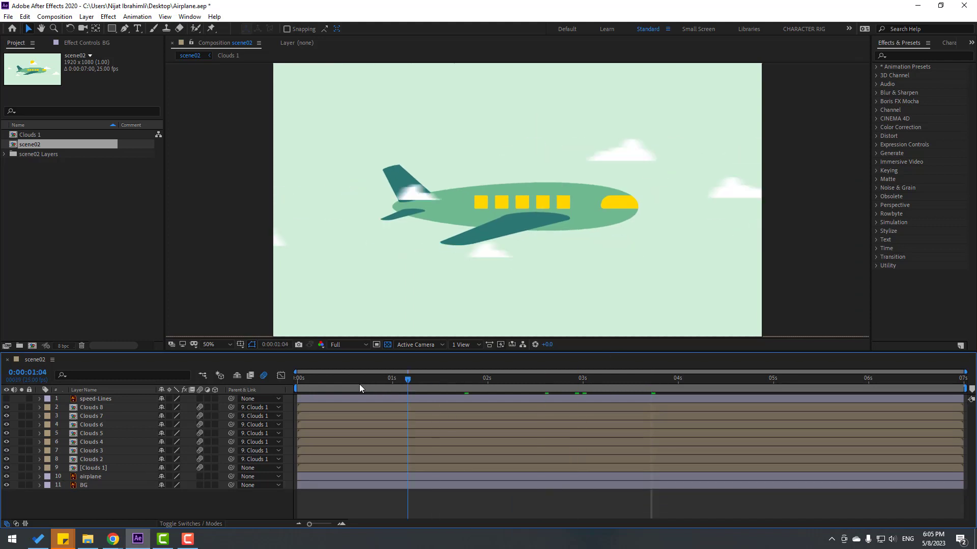
pyautogui.press('space')
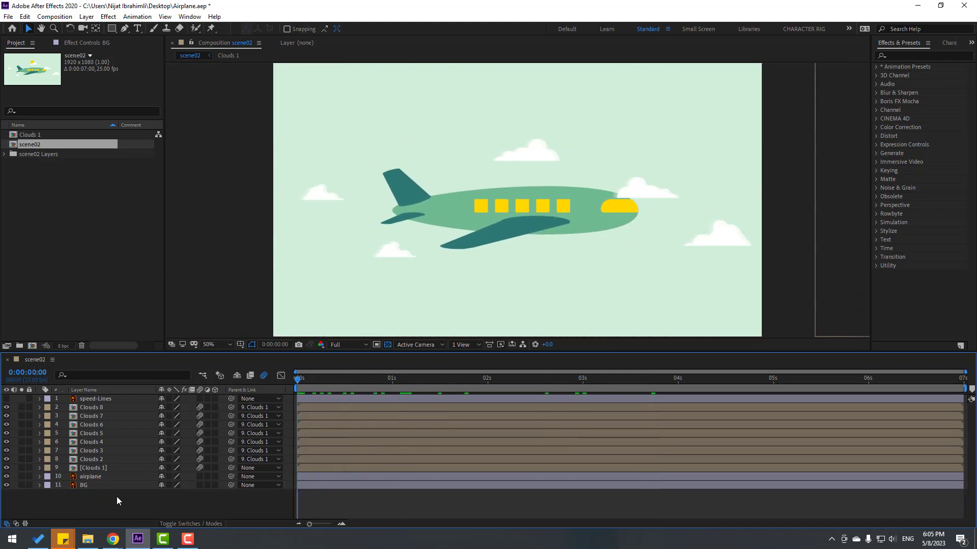
# - Draw an upright rectangle on a new shape layer over the lower-left corner of the frame as a building
pyautogui.click(113, 30)
pyautogui.scroll(-3, 355, 266)
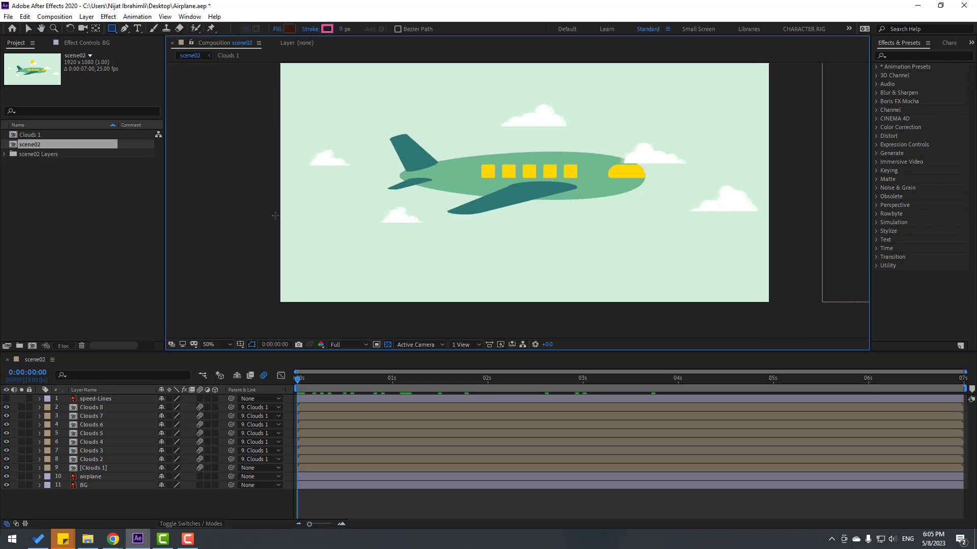
pyautogui.moveTo(275, 207); pyautogui.dragTo(341, 304)
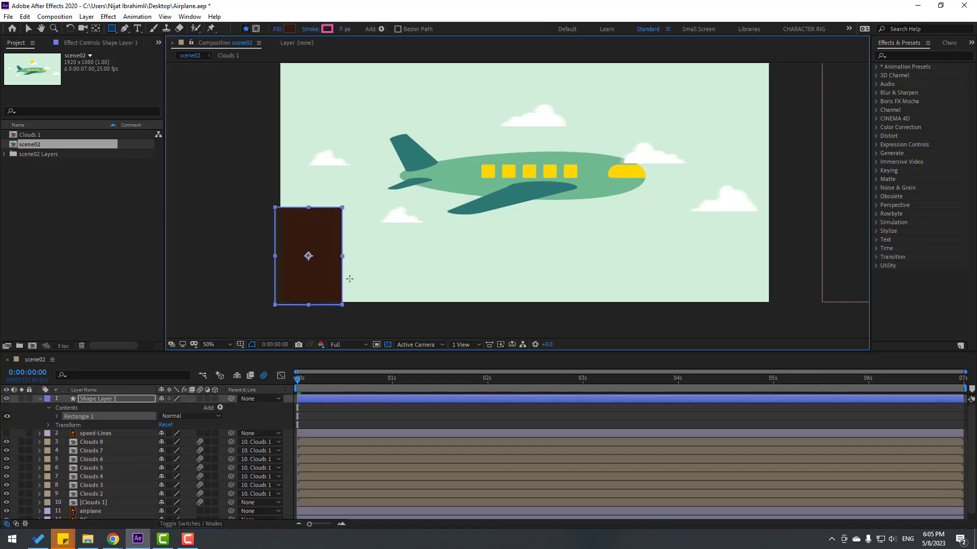
# - Fill the rectangle with muted green 84AB91, made by darkening the sampled sky colour
pyautogui.click(290, 29)
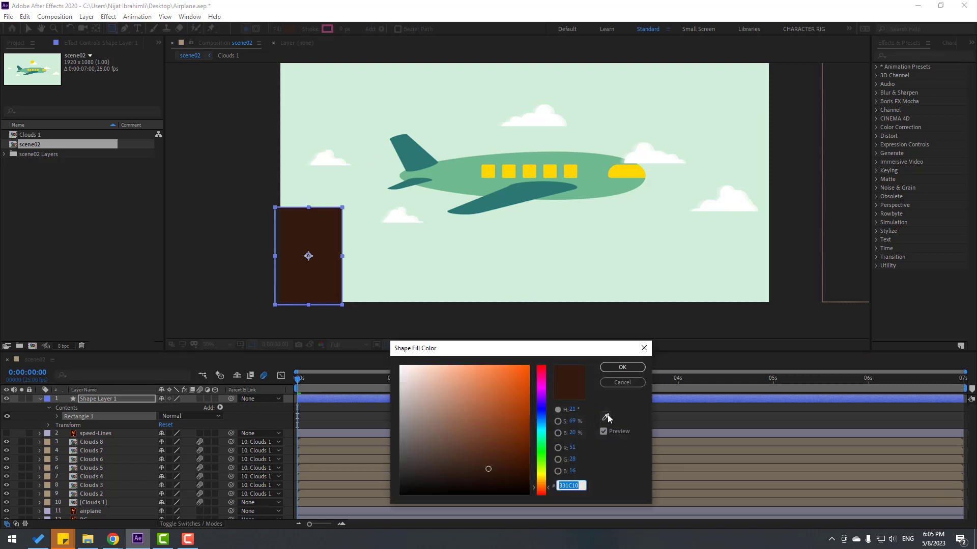
pyautogui.click(606, 418)
pyautogui.click(517, 188)
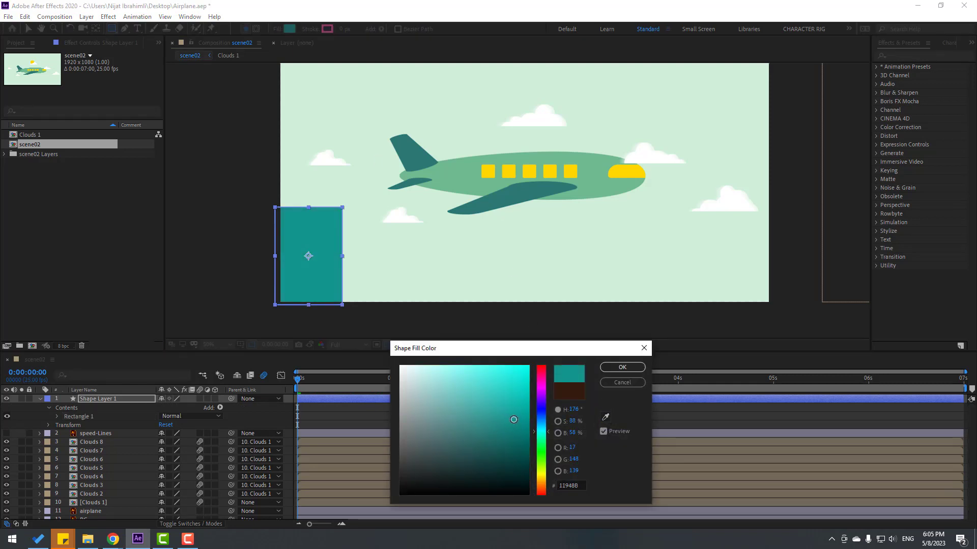
pyautogui.click(606, 417)
pyautogui.click(449, 270)
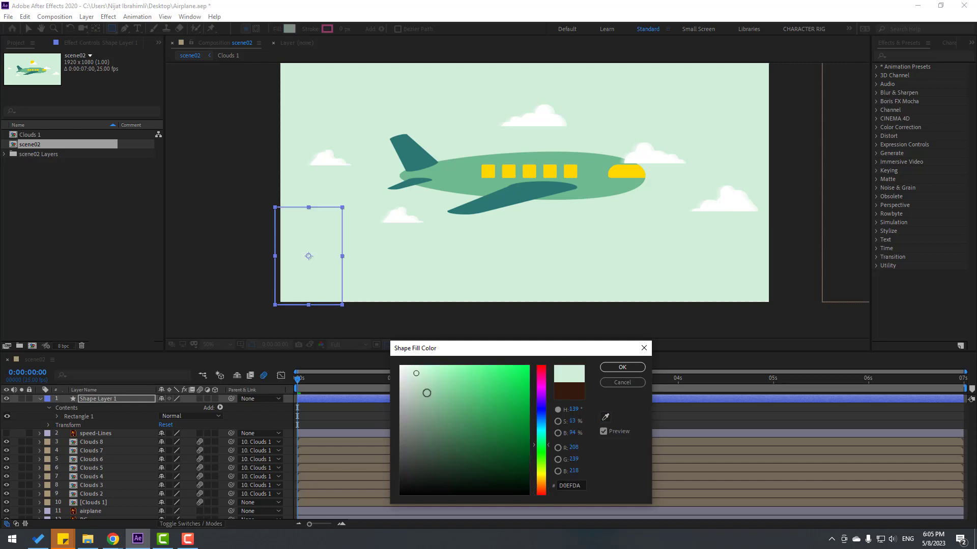
pyautogui.moveTo(416, 375); pyautogui.dragTo(429, 408)
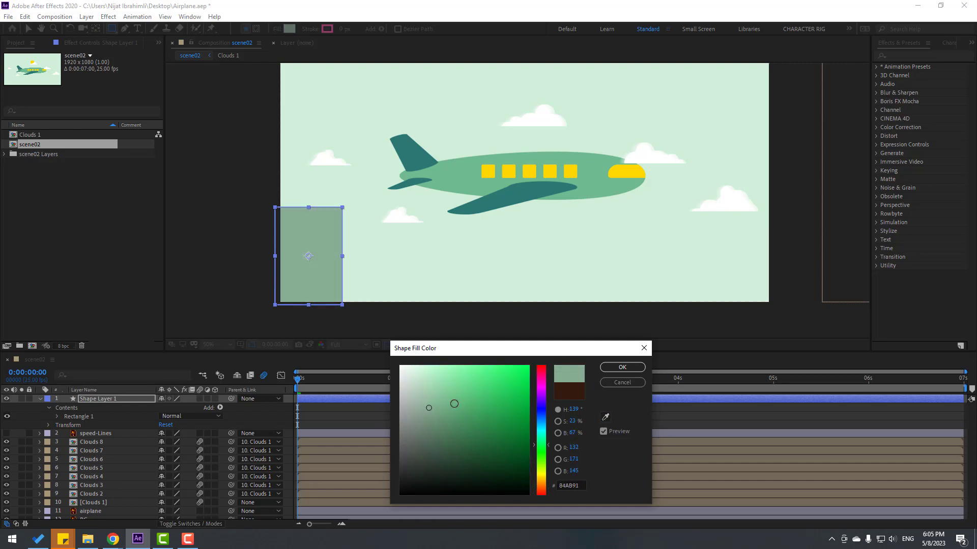
pyautogui.click(619, 370)
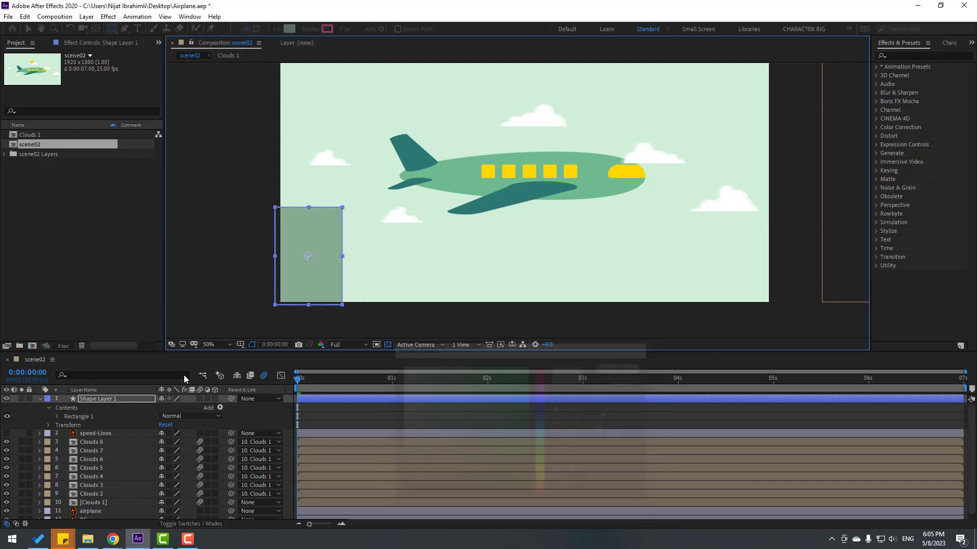
# - Duplicate Rectangle 1 within the shape layer and arrange the first copies side by side at staggered heights
pyautogui.click(86, 417)
pyautogui.hotkey('ctrl', 'd')
pyautogui.press('v')
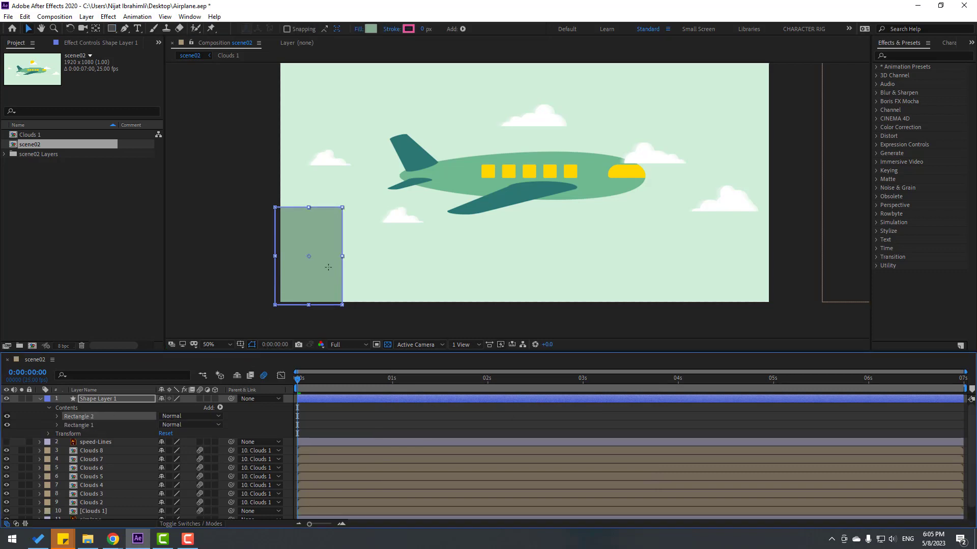
pyautogui.moveTo(319, 271); pyautogui.dragTo(429, 252)
pyautogui.hotkey('ctrl', 'd')
pyautogui.hotkey('ctrl', 'd')
pyautogui.hotkey('ctrl', 'd')
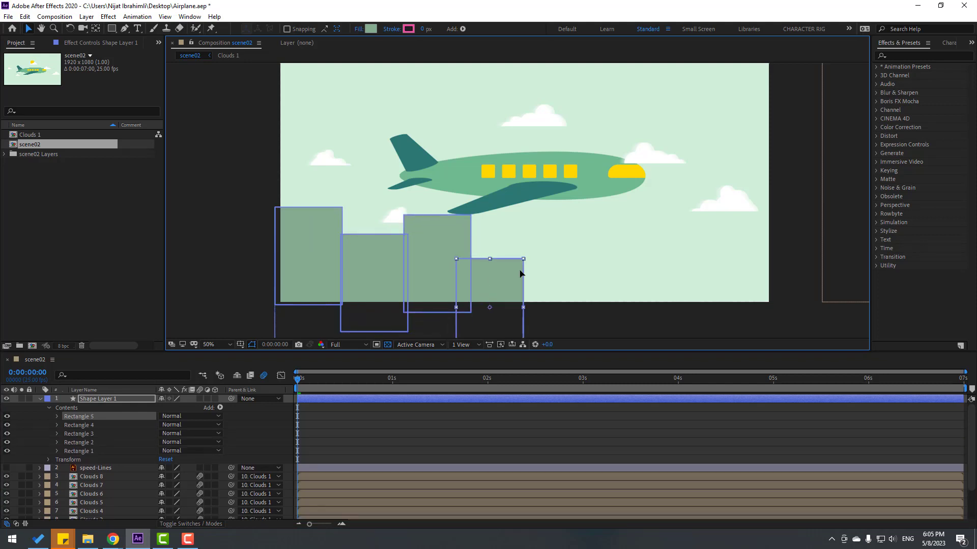
# - Extend the skyline with further rectangle copies of varied heights up to Rectangle 10 at the frame's right edge
pyautogui.moveTo(486, 277); pyautogui.dragTo(771, 273)
pyautogui.hotkey('ctrl', 'd')
pyautogui.hotkey('ctrl', 'd')
pyautogui.hotkey('ctrl', 'd')
pyautogui.hotkey('ctrl', 'd')
pyautogui.hotkey('ctrl', 'd')
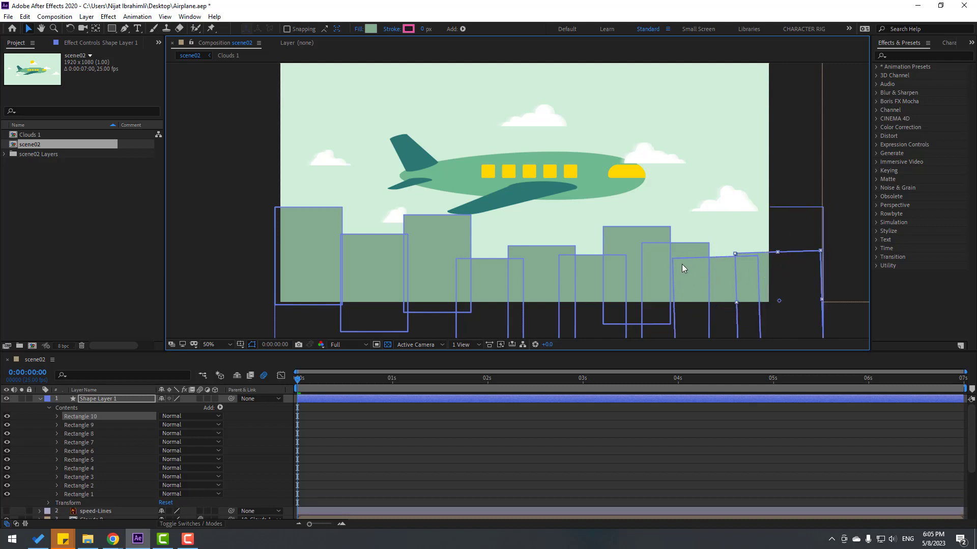
# - Delete the tilted Rectangle 10 and put a copy of Rectangle 7 at the frame's right edge instead
pyautogui.press('Delete')
pyautogui.click(637, 233)
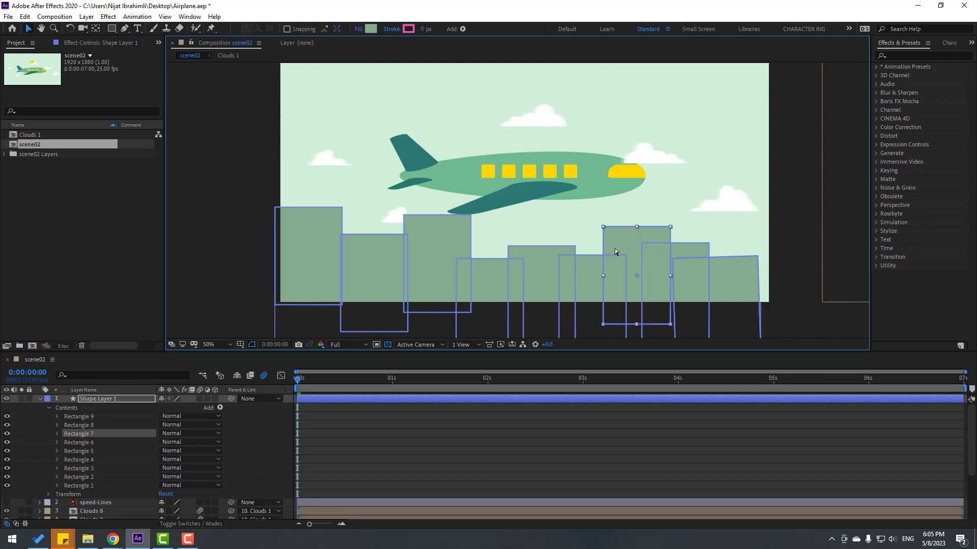
pyautogui.hotkey('ctrl', 'd')
pyautogui.moveTo(629, 250); pyautogui.dragTo(778, 262)
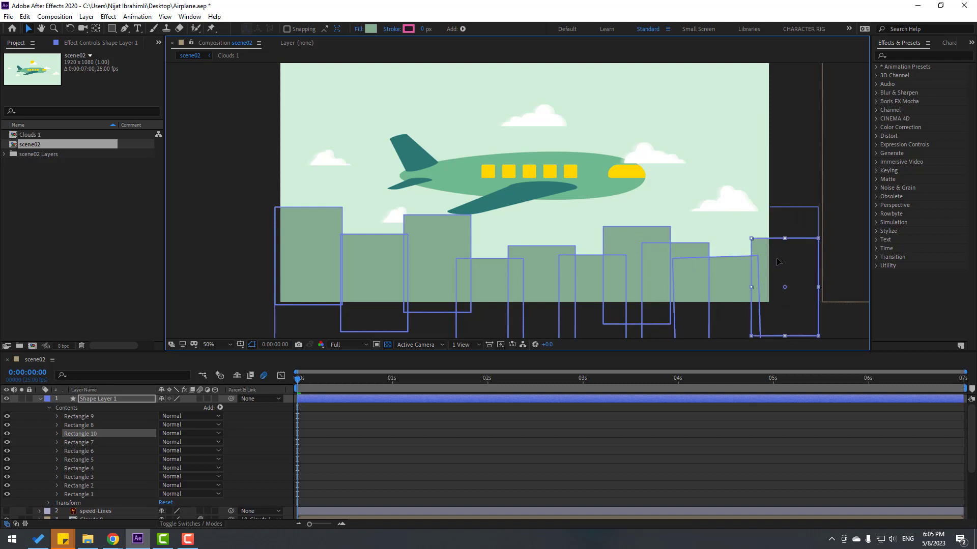
# - Duplicate Shape Layer 1 and narrow the duplicate skyline to 83% width, keeping its height at 100%
pyautogui.click(40, 399)
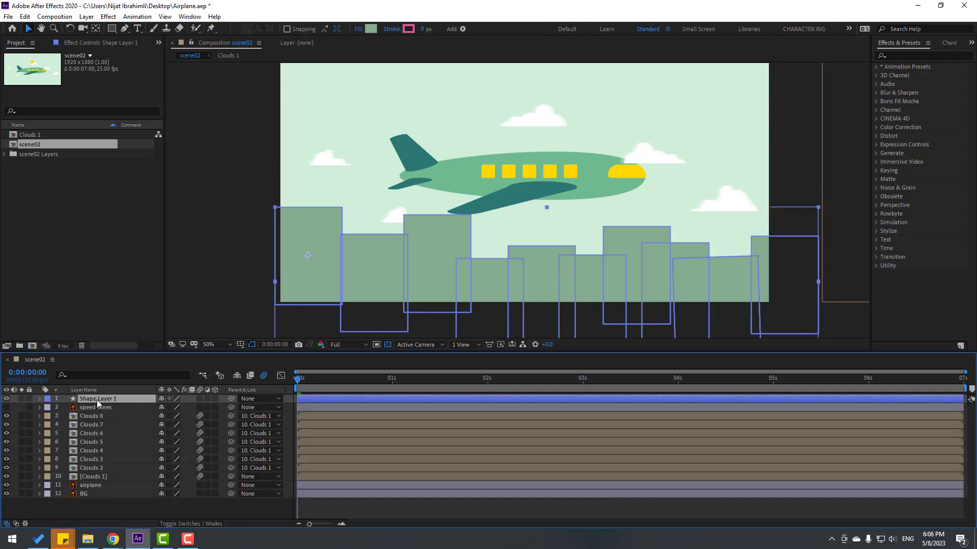
pyautogui.hotkey('ctrl', 'd')
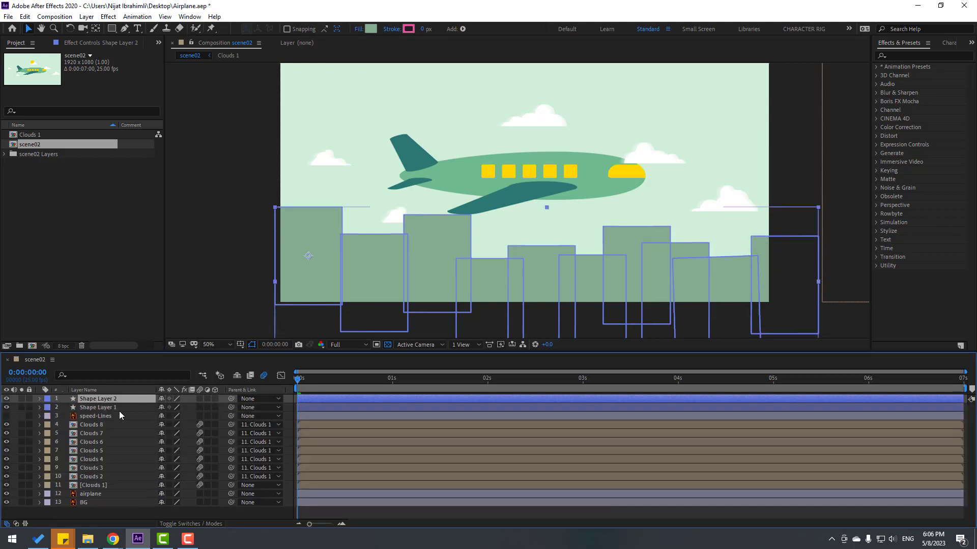
pyautogui.press('s')
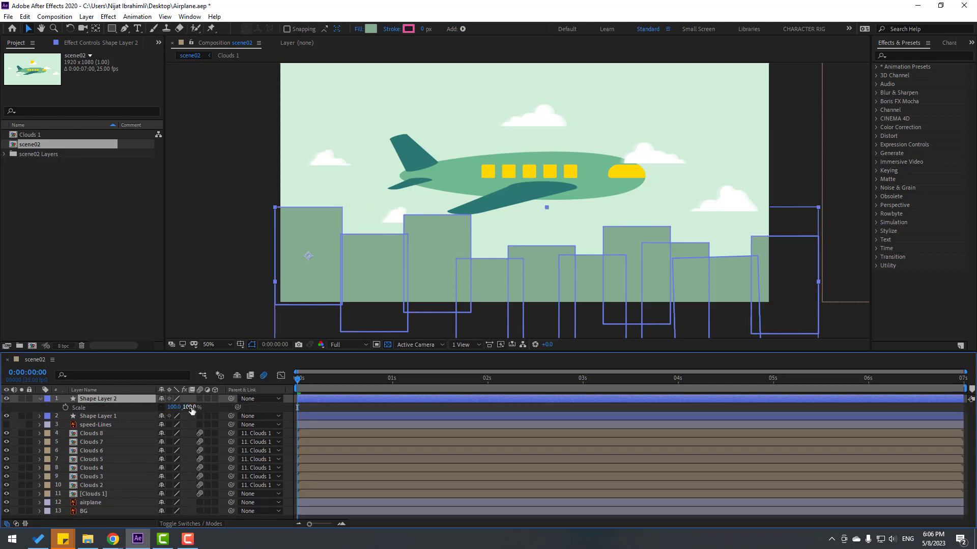
pyautogui.moveTo(174, 408); pyautogui.dragTo(165, 408)
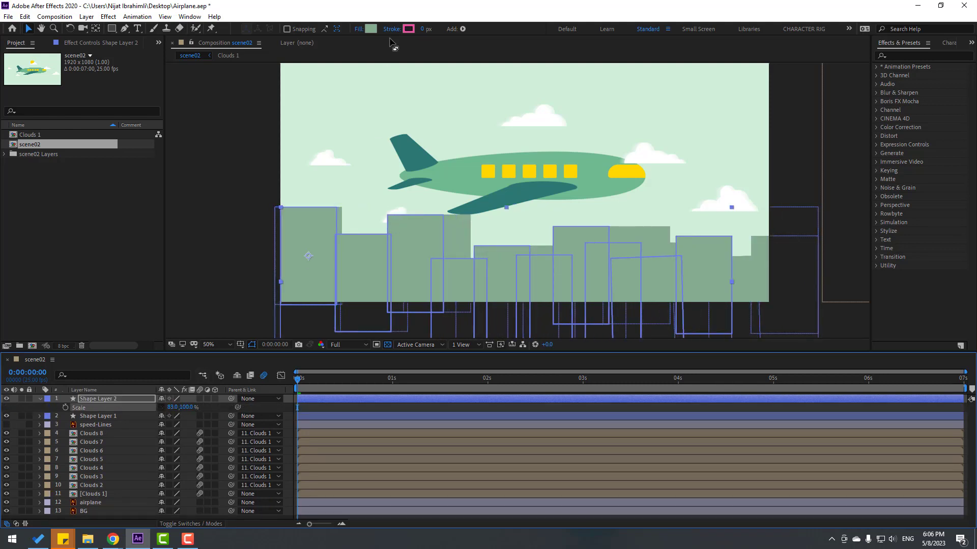
# - Fill the duplicate skyline's buildings with a darker shade of the muted green
pyautogui.click(371, 29)
pyautogui.moveTo(425, 412); pyautogui.dragTo(435, 417)
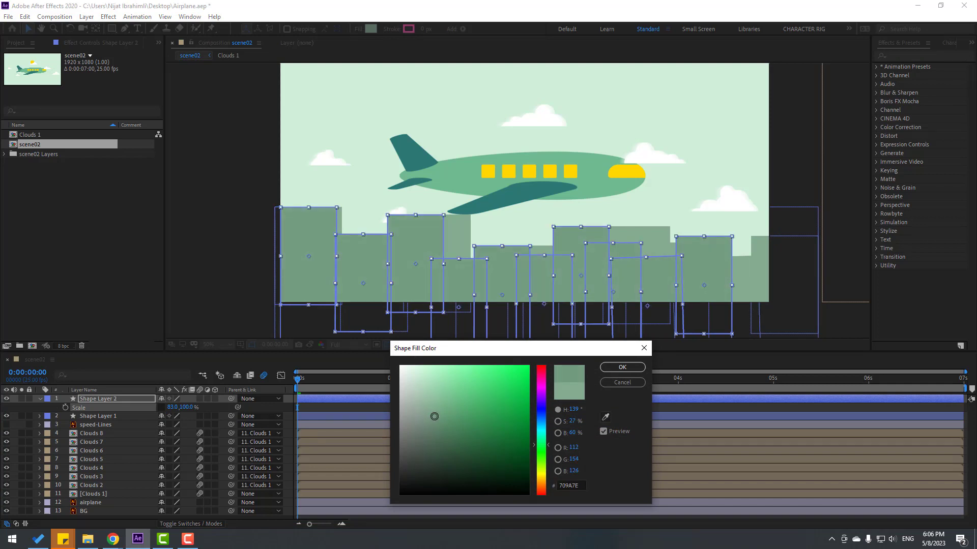
pyautogui.click(622, 367)
# - Nudge the darker skyline slightly down so the lighter buildings show behind it, and check it over the first frames
pyautogui.click(92, 401)
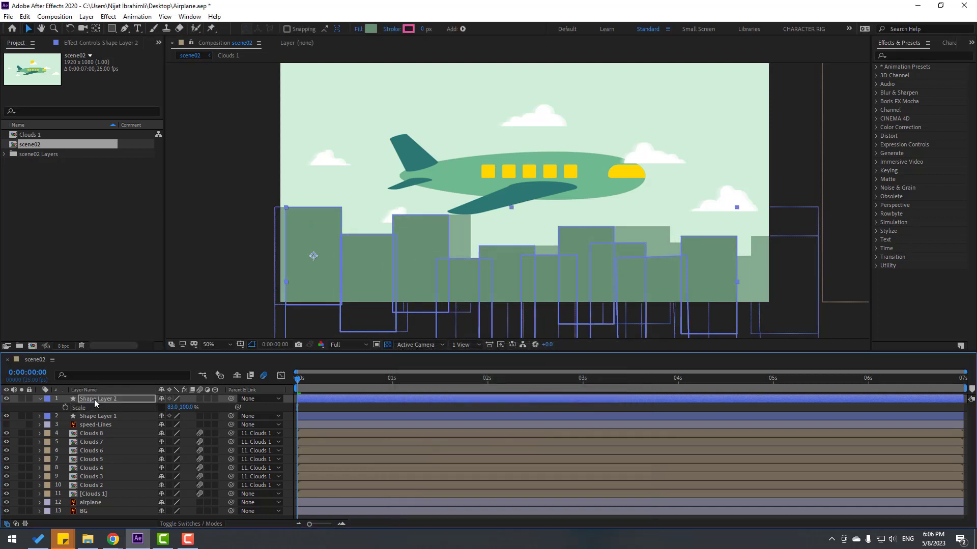
pyautogui.hotkey('shift', 'Down')
pyautogui.hotkey('shift', 'Down')
pyautogui.hotkey('shift', 'Down')
pyautogui.hotkey('shift', 'Down')
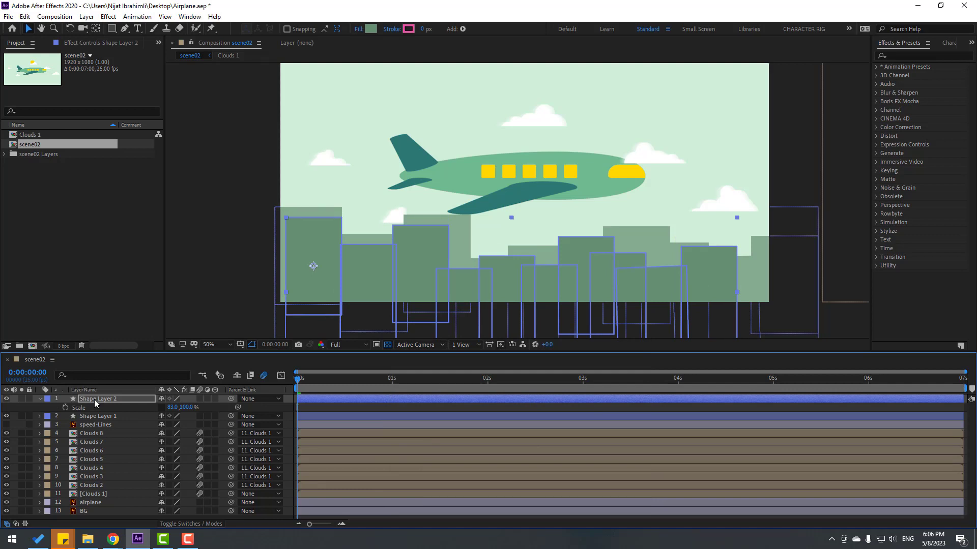
pyautogui.click(318, 408)
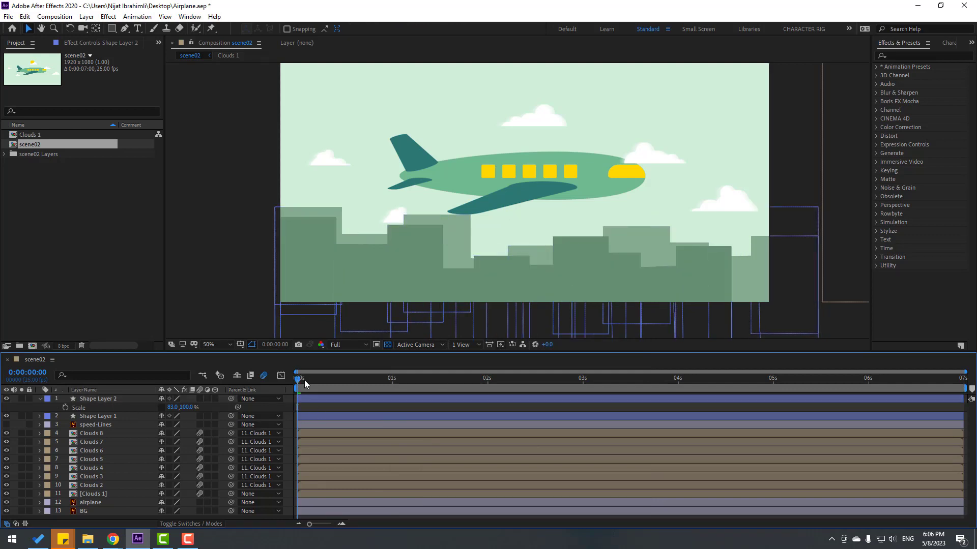
pyautogui.moveTo(304, 380)
pyautogui.mouseDown()
pyautogui.moveTo(365, 380)
pyautogui.moveTo(298, 380)
pyautogui.mouseUp()
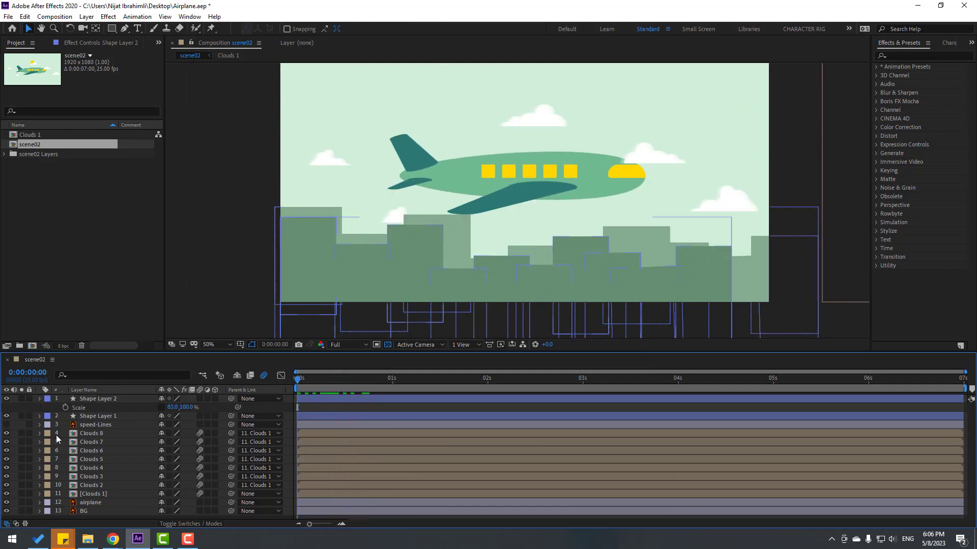
# - Keyframe Shape Layer 1's Position from its current place at 0:00:00:00 to X -11790 at 0:00:06:24, and play back the motion
pyautogui.hotkey('ctrl', '`')
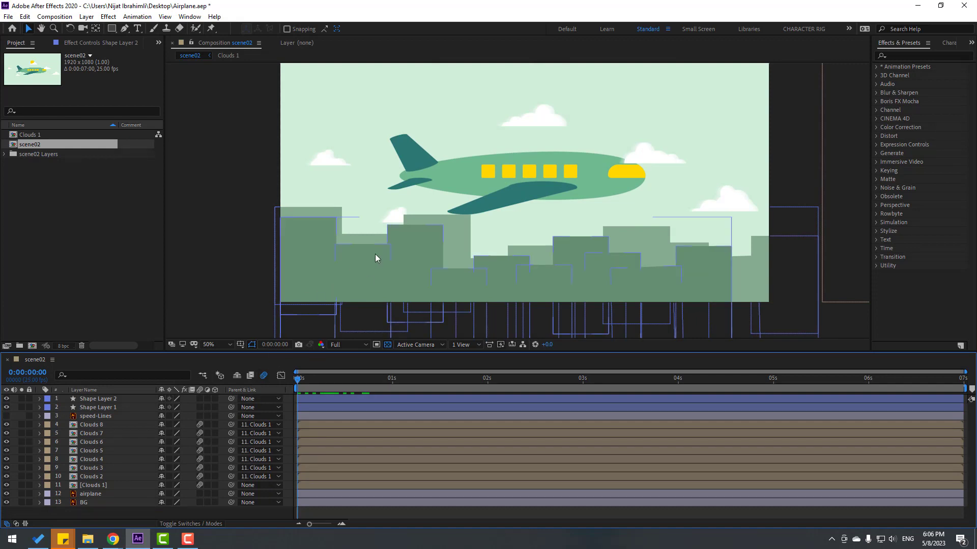
pyautogui.click(106, 433)
pyautogui.click(97, 406)
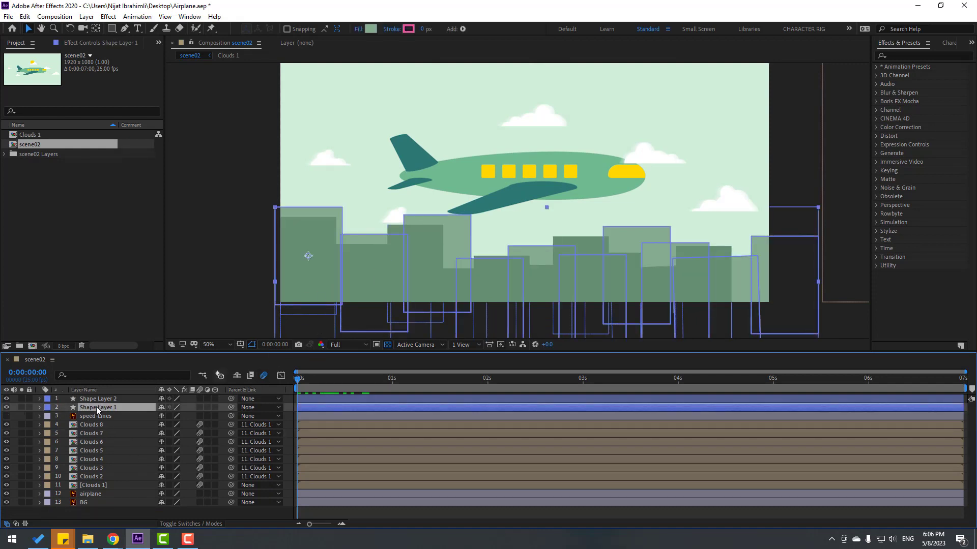
pyautogui.press('p')
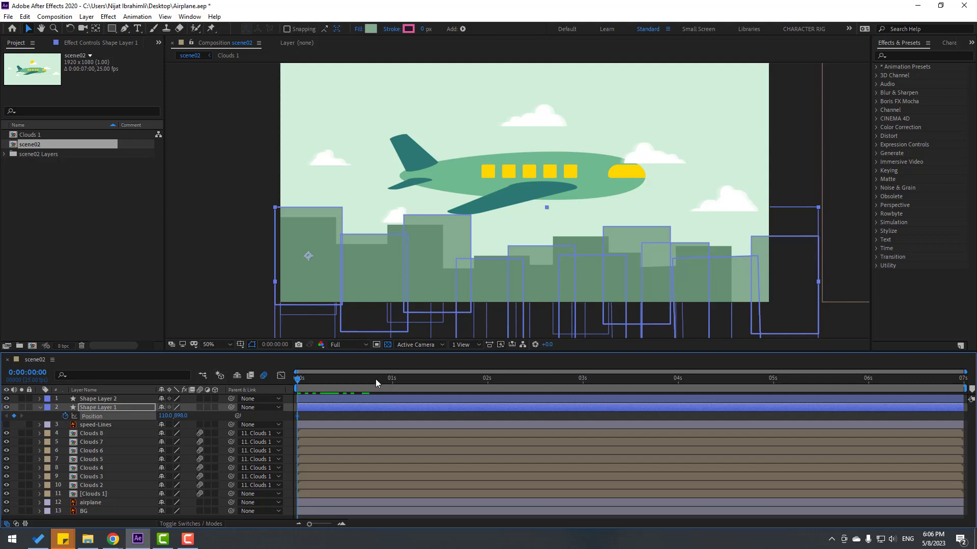
pyautogui.moveTo(343, 386); pyautogui.dragTo(960, 383)
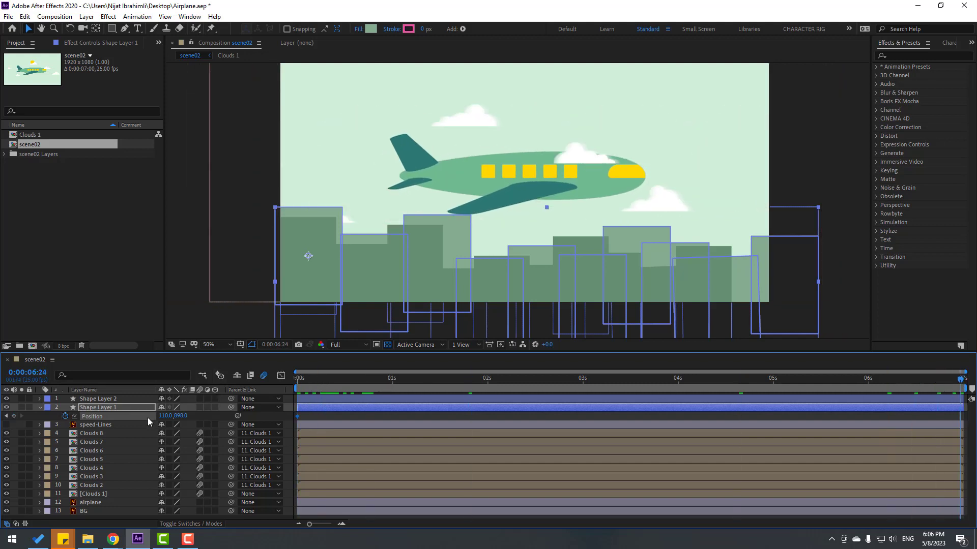
pyautogui.moveTo(162, 416); pyautogui.dragTo(91, 416)
pyautogui.press(',')
pyautogui.press(',')
pyautogui.press(',')
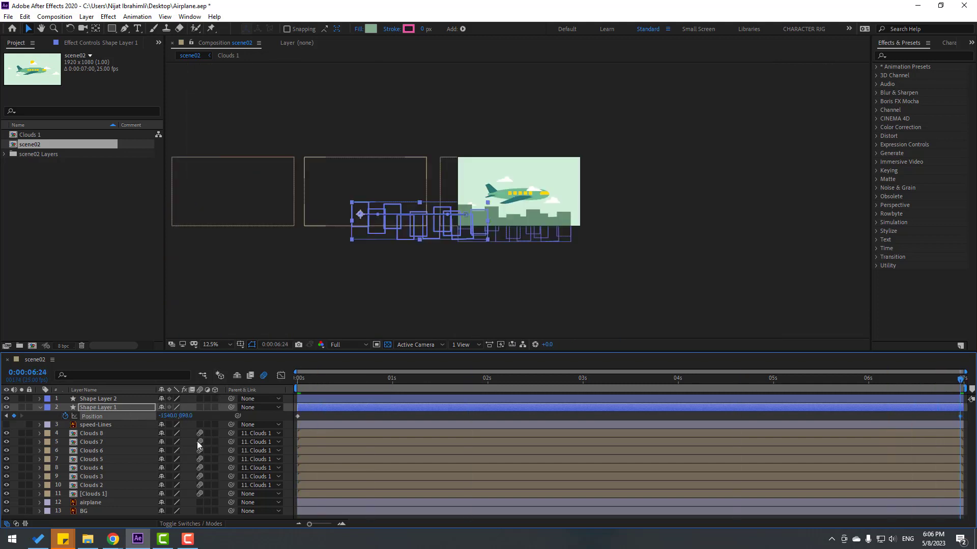
pyautogui.moveTo(163, 419); pyautogui.dragTo(71, 416)
pyautogui.press(',')
pyautogui.press(',')
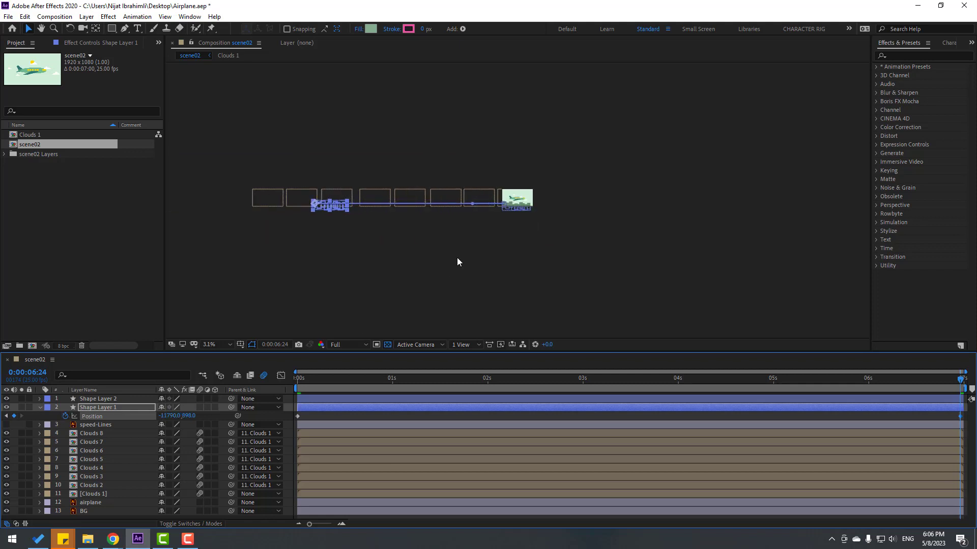
pyautogui.press('.')
pyautogui.press('.')
pyautogui.press('.')
pyautogui.press('space')
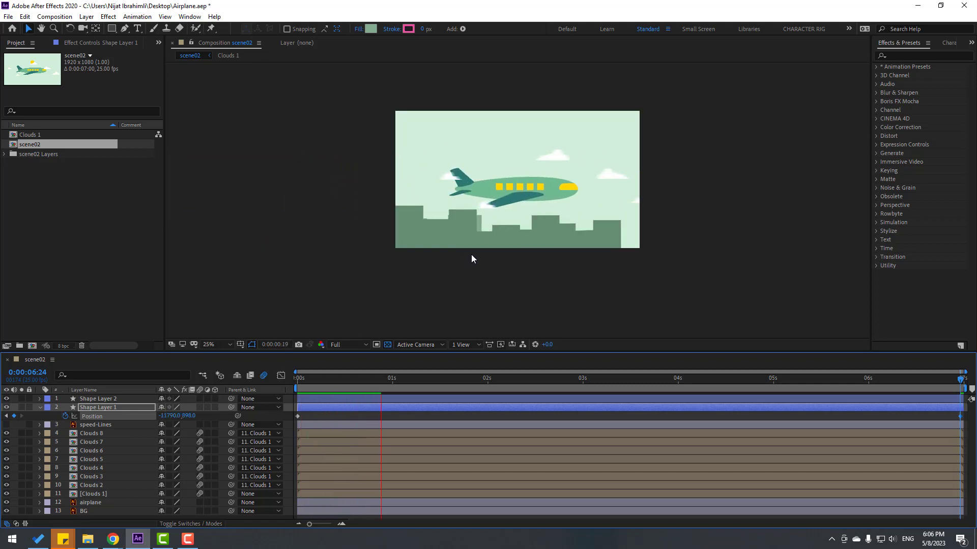
pyautogui.press('space')
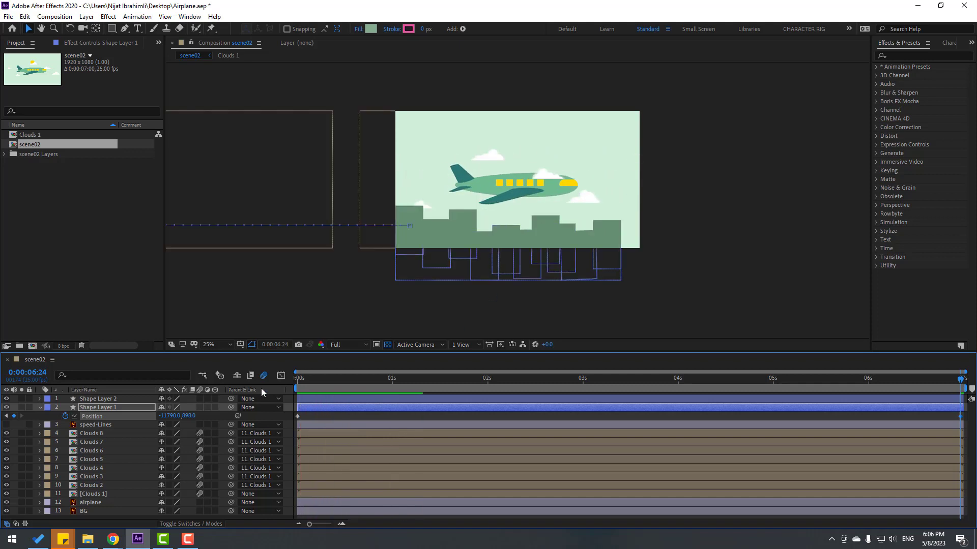
# - Parent Shape Layer 2 to Shape Layer 1 and check over the first frames that both skylines travel together
pyautogui.click(97, 399)
pyautogui.press('Home')
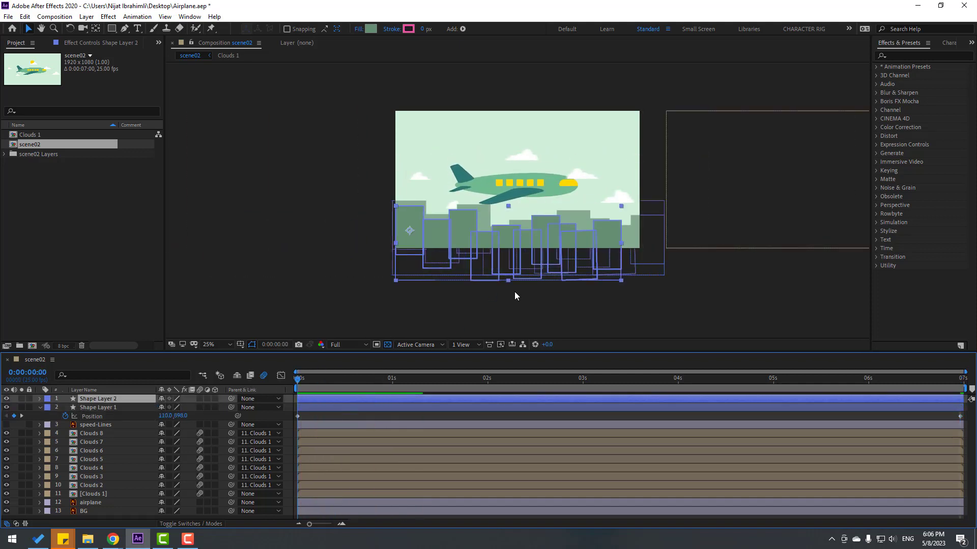
pyautogui.press('.')
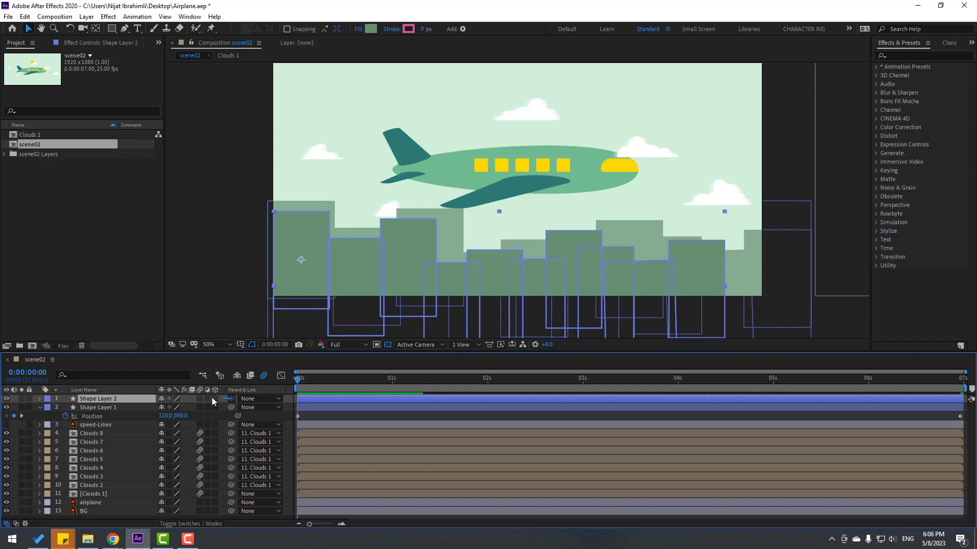
pyautogui.moveTo(212, 398); pyautogui.dragTo(104, 407)
pyautogui.moveTo(308, 381); pyautogui.dragTo(328, 386)
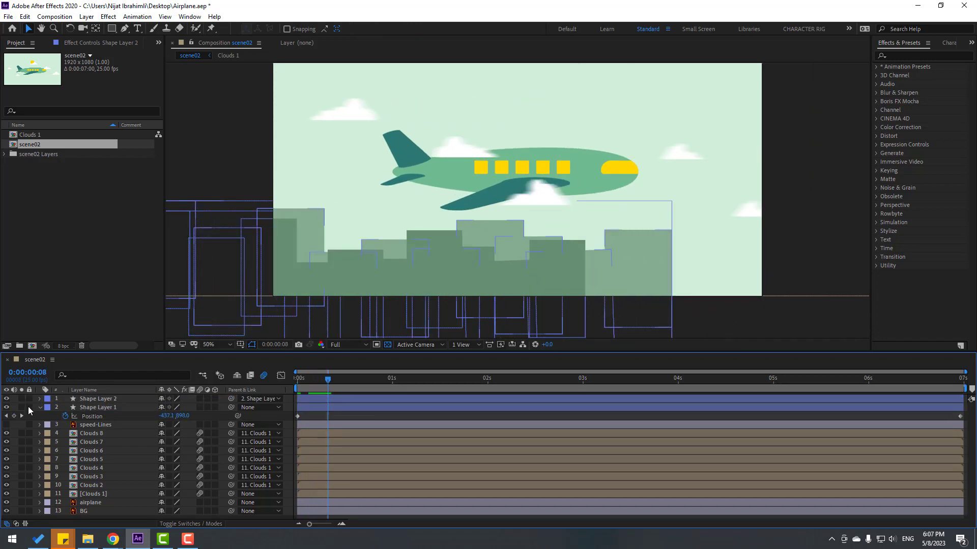
# - Duplicate Shape Layer 2 and place the copy directly against the right end of the darker skyline
pyautogui.press('u')
pyautogui.click(99, 400)
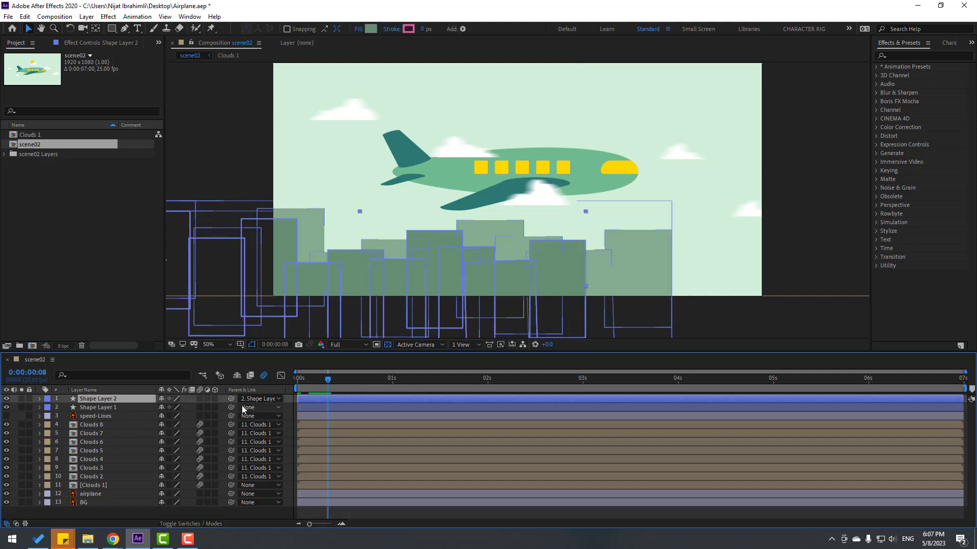
pyautogui.hotkey('ctrl', 'd')
pyautogui.moveTo(404, 279); pyautogui.dragTo(632, 283)
pyautogui.moveTo(858, 284); pyautogui.dragTo(835, 286)
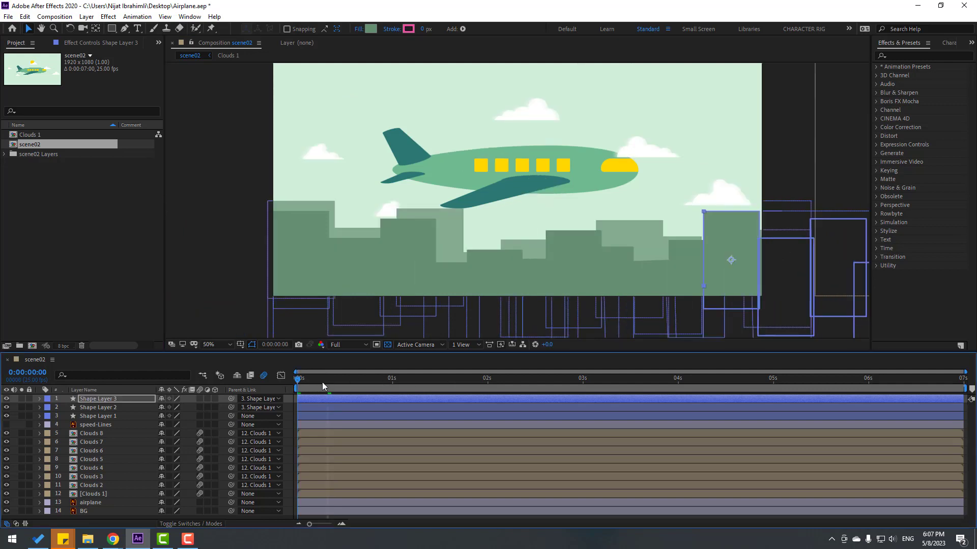
# - Duplicate the newest darker skyline at 0:00:01:18 and again at 0:00:02:11, placing each copy against the row's right end
pyautogui.moveTo(325, 382); pyautogui.dragTo(461, 378)
pyautogui.press(',')
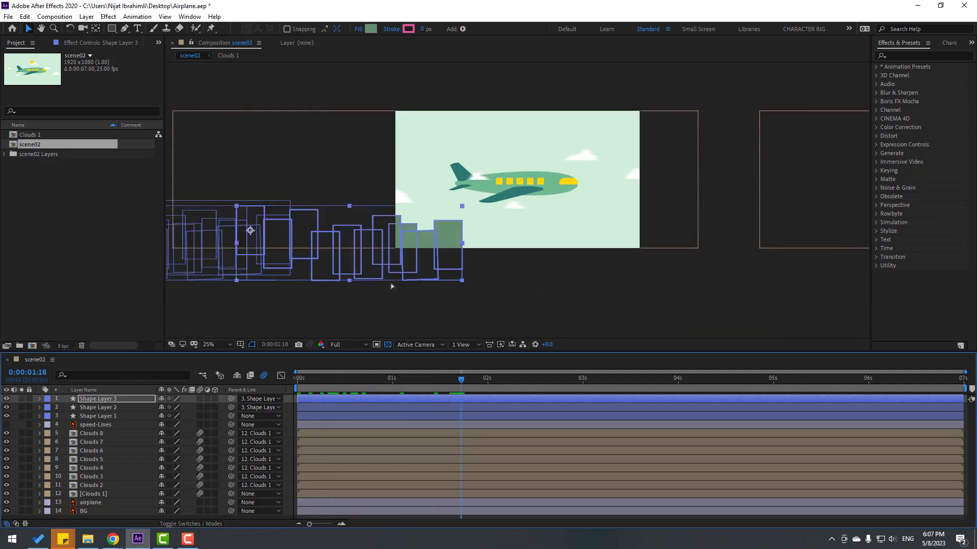
pyautogui.hotkey('ctrl', 'd')
pyautogui.moveTo(417, 268); pyautogui.dragTo(628, 269)
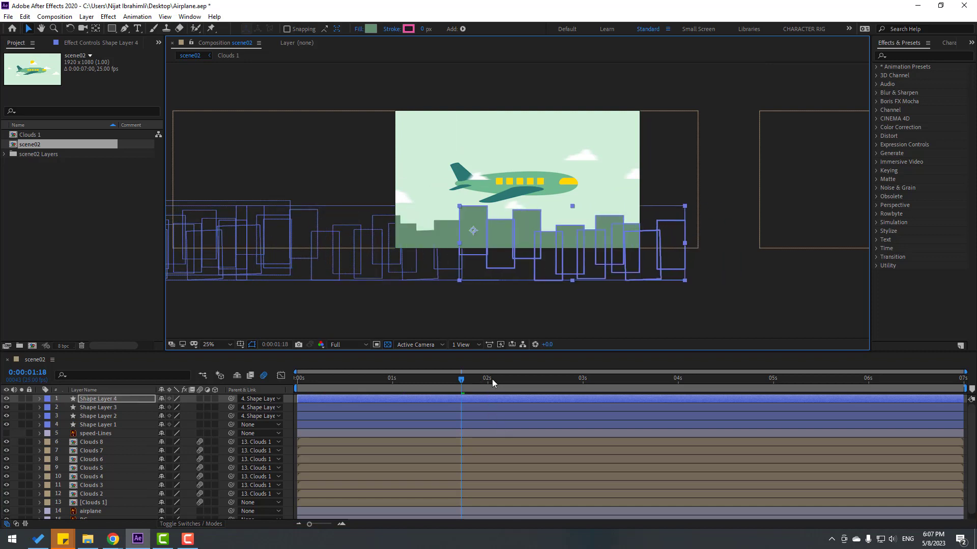
pyautogui.moveTo(493, 379); pyautogui.dragTo(530, 379)
pyautogui.hotkey('ctrl', 'd')
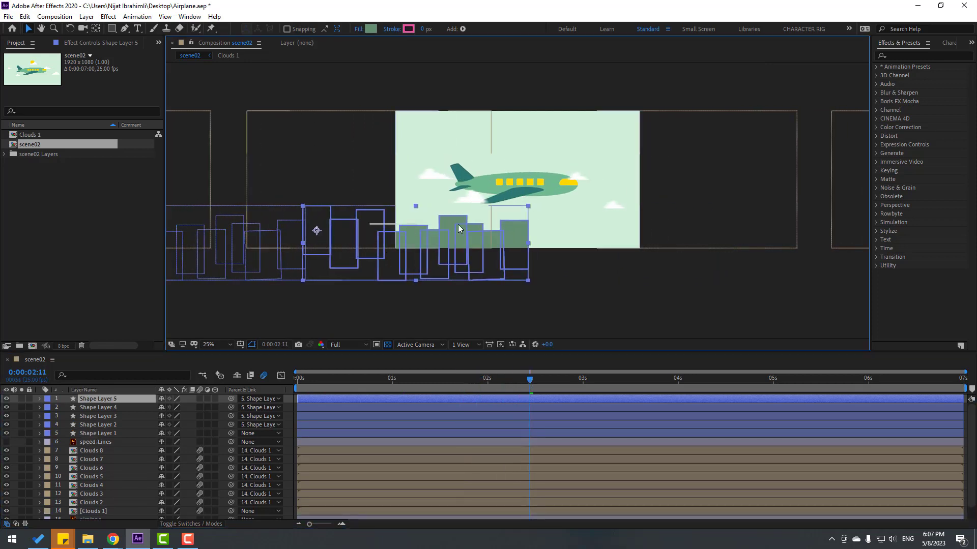
pyautogui.moveTo(510, 256); pyautogui.dragTo(731, 259)
# - Duplicate the newest skyline copy at 0:00:03:19, move it to the row's right end and nudge it left to close the gap
pyautogui.press('space')
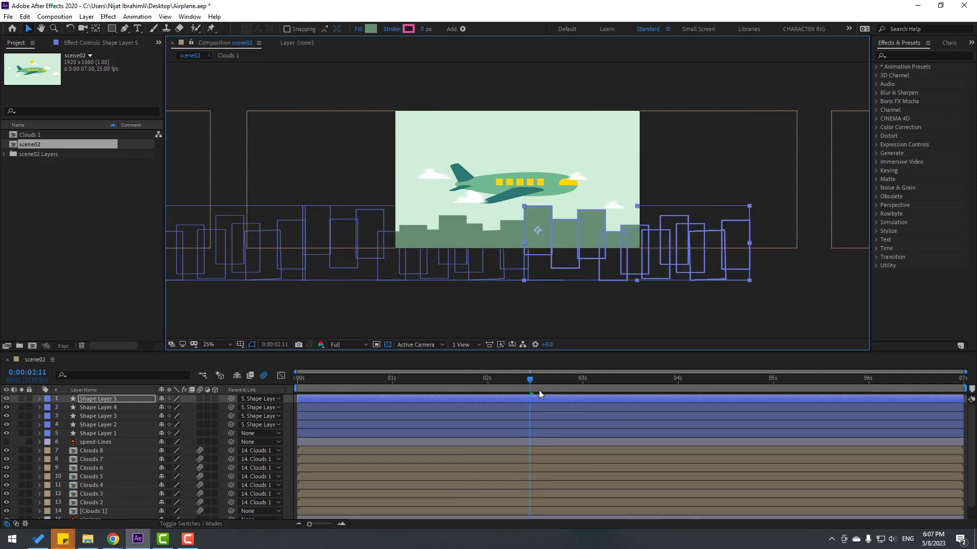
pyautogui.hotkey('ctrl', 'd')
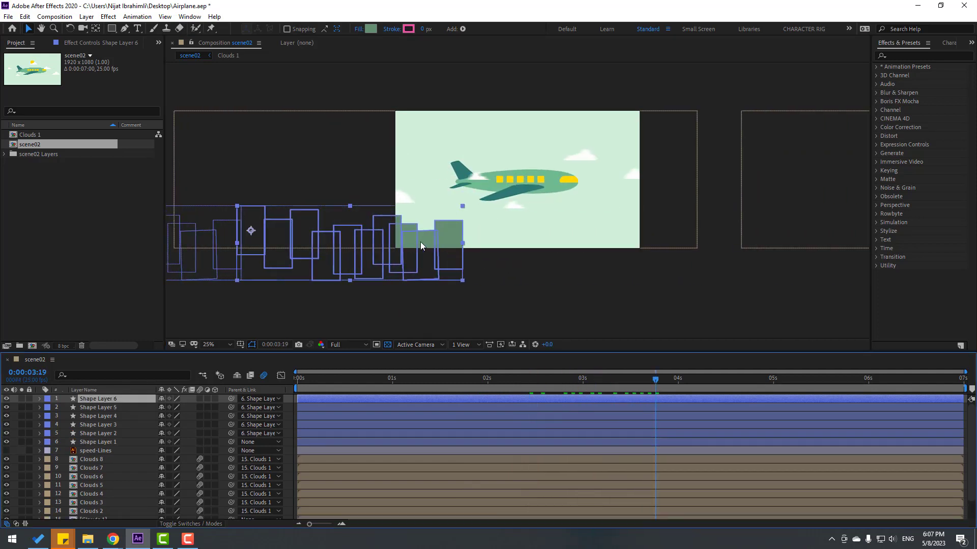
pyautogui.moveTo(423, 242); pyautogui.dragTo(638, 248)
pyautogui.hotkey('shift', 'Left')
pyautogui.hotkey('shift', 'Left')
pyautogui.hotkey('shift', 'Left')
pyautogui.hotkey('shift', 'Left')
pyautogui.hotkey('shift', 'Left')
pyautogui.hotkey('shift', 'Left')
pyautogui.hotkey('shift', 'Left')
pyautogui.hotkey('shift', 'Left')
pyautogui.hotkey('shift', 'Left')
pyautogui.hotkey('shift', 'Left')
pyautogui.hotkey('shift', 'Left')
pyautogui.hotkey('shift', 'Left')
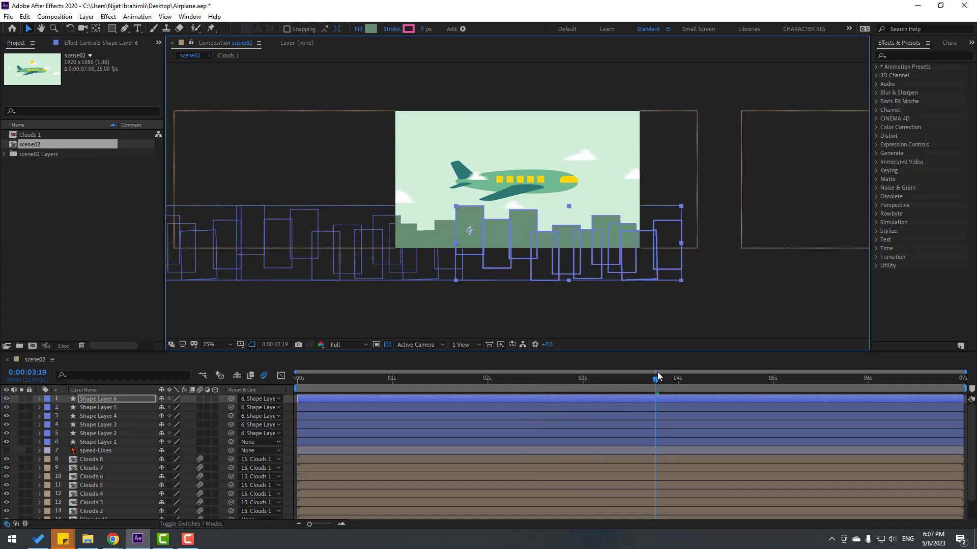
# - Extend the darker skyline with further copies at 0:00:04:22 and 0:00:05:23, each placed at the row's right end
pyautogui.moveTo(656, 379); pyautogui.dragTo(762, 386)
pyautogui.hotkey('ctrl', 'd')
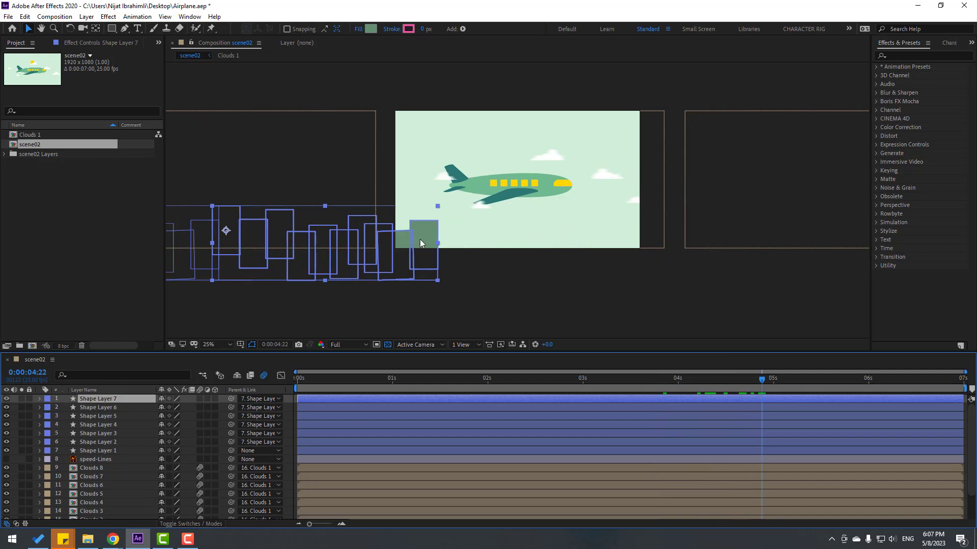
pyautogui.moveTo(366, 243); pyautogui.dragTo(642, 243)
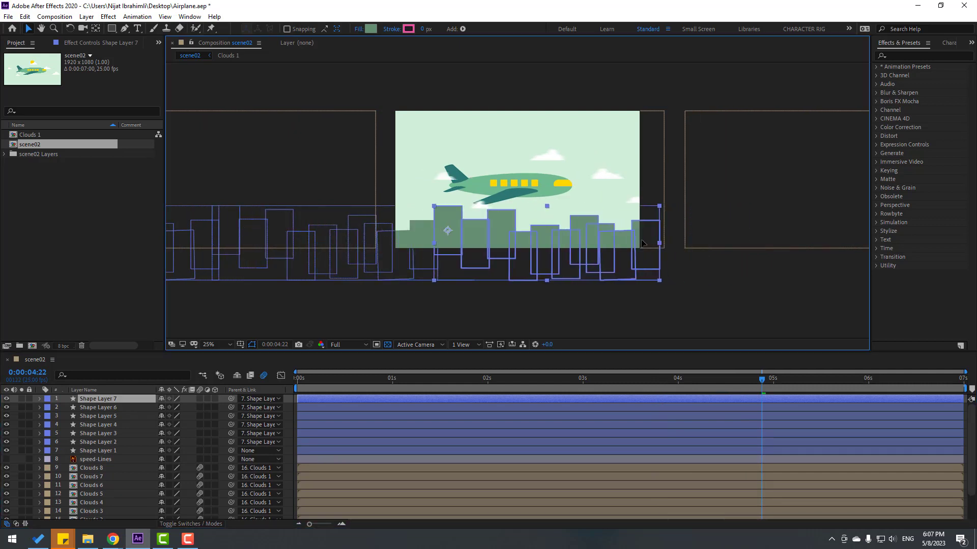
pyautogui.moveTo(825, 389); pyautogui.dragTo(861, 384)
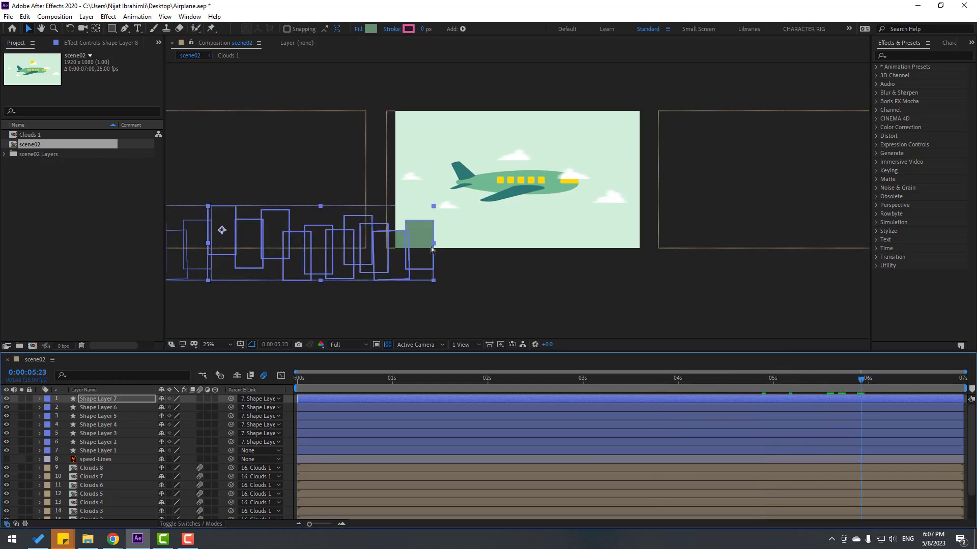
pyautogui.hotkey('ctrl', 'd')
pyautogui.moveTo(457, 247); pyautogui.dragTo(645, 247)
# - Duplicate the newest darker skyline copy at 0:00:06:24 to extend the row through the last frame
pyautogui.moveTo(849, 383); pyautogui.dragTo(960, 382)
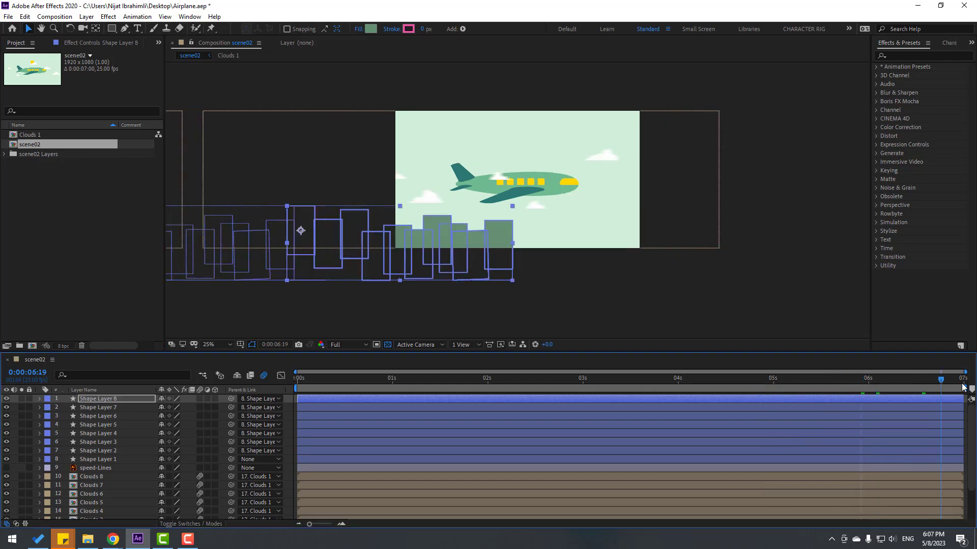
pyautogui.hotkey('ctrl', 'd')
pyautogui.click(412, 237)
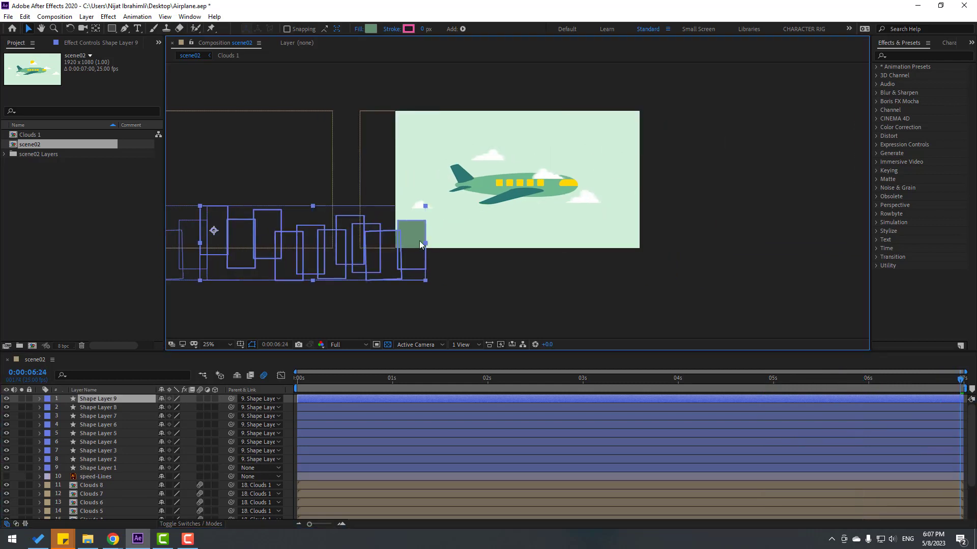
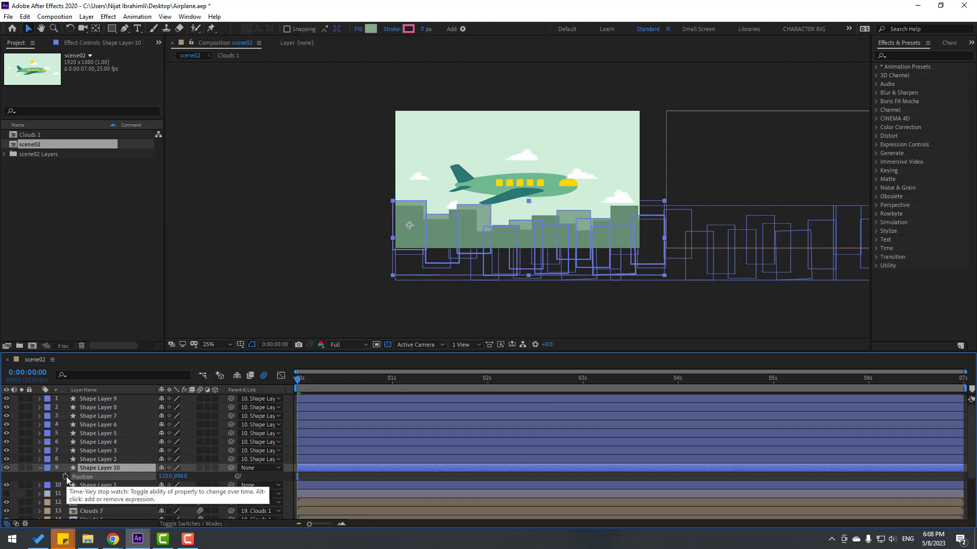
# - Parent the lighter skyline copy Shape Layer 10 to Shape Layer 1 and reveal its Position property
pyautogui.press('p')
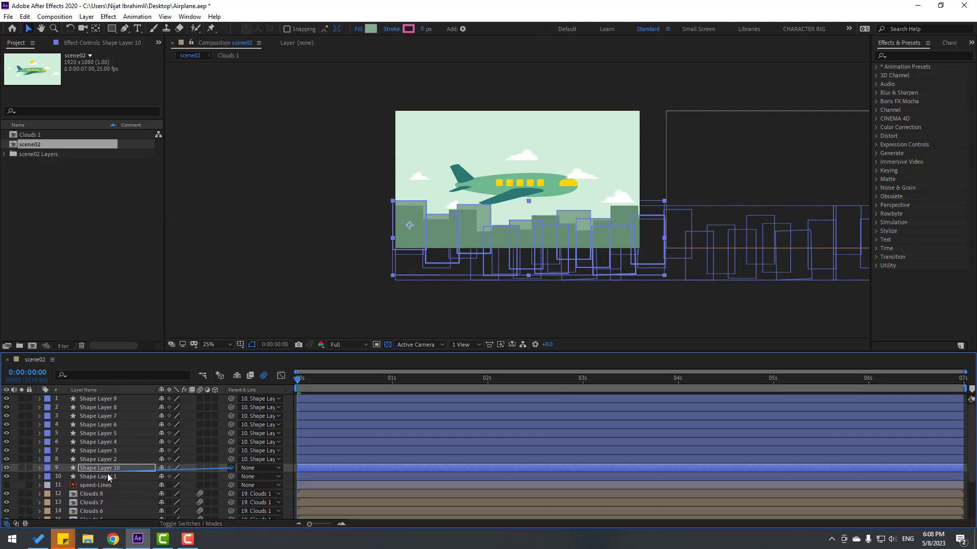
pyautogui.moveTo(108, 475); pyautogui.dragTo(108, 475)
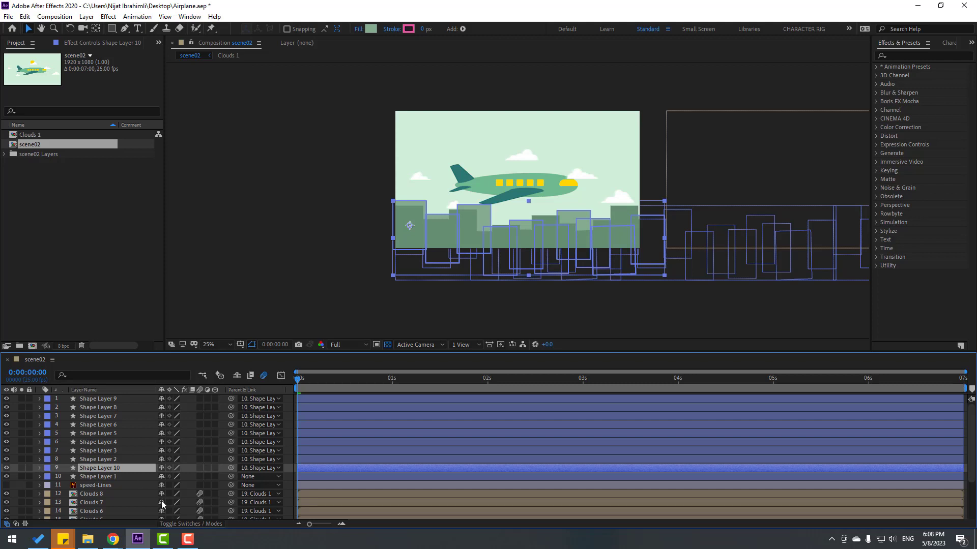
pyautogui.press('p')
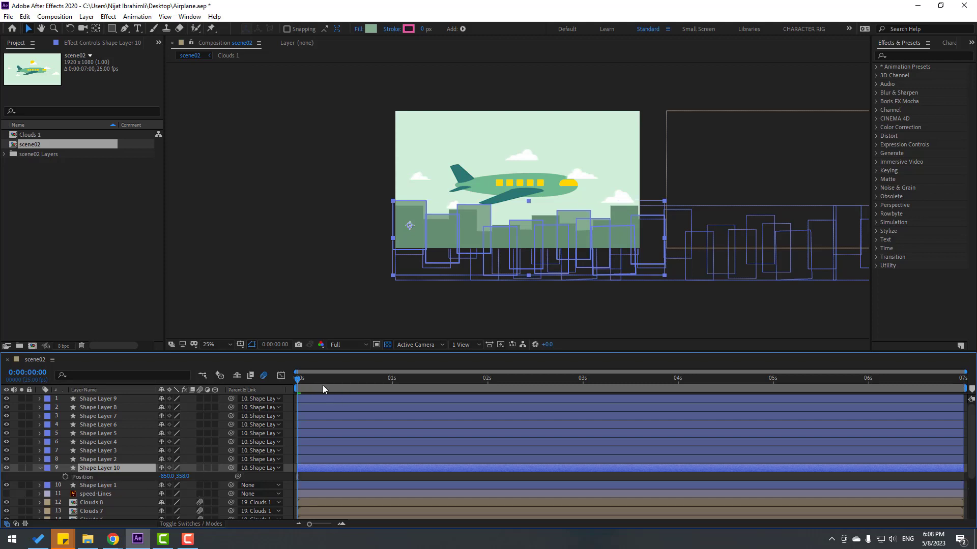
# - Set Shape Layer 10's X position to 823, joining it to the end of the lighter skyline at 0:00:00:19
pyautogui.press('space')
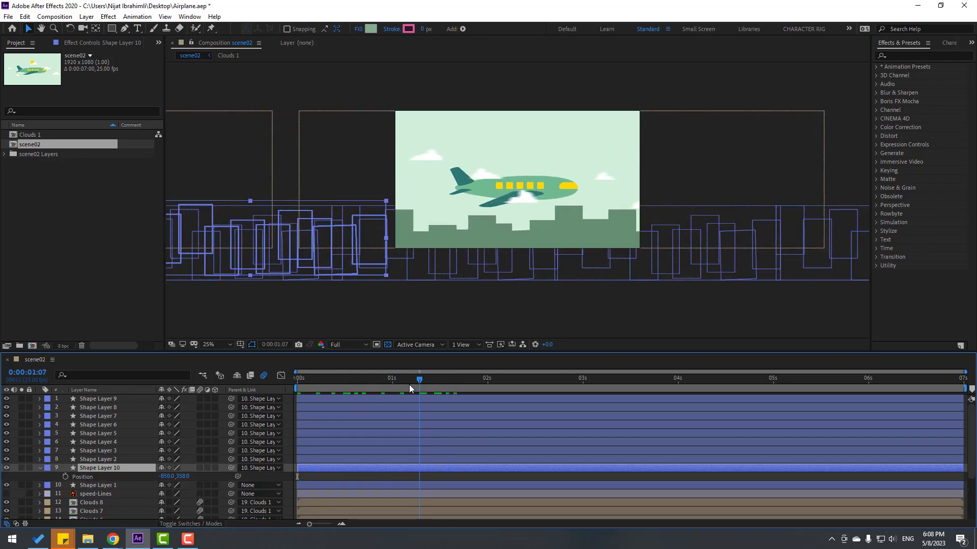
pyautogui.moveTo(173, 476); pyautogui.dragTo(275, 477)
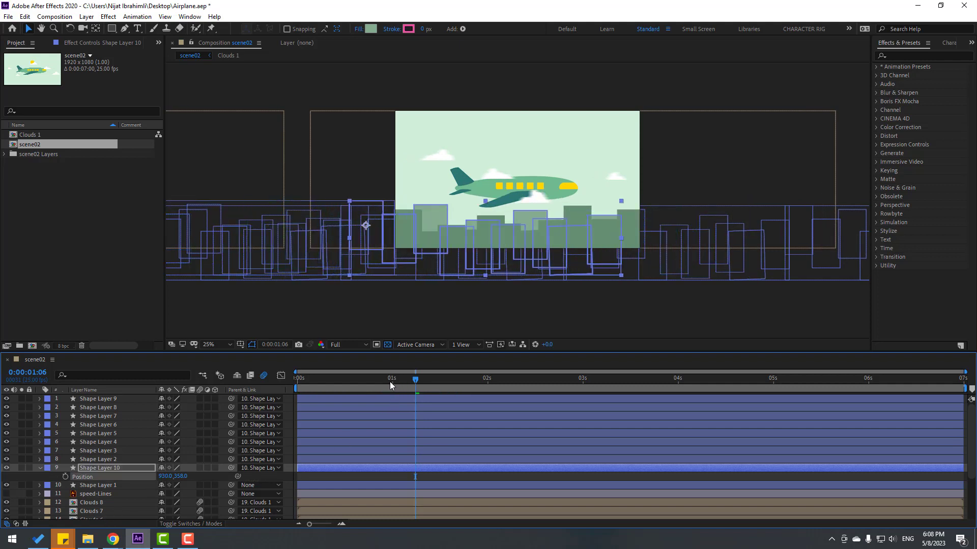
pyautogui.moveTo(391, 385); pyautogui.dragTo(370, 384)
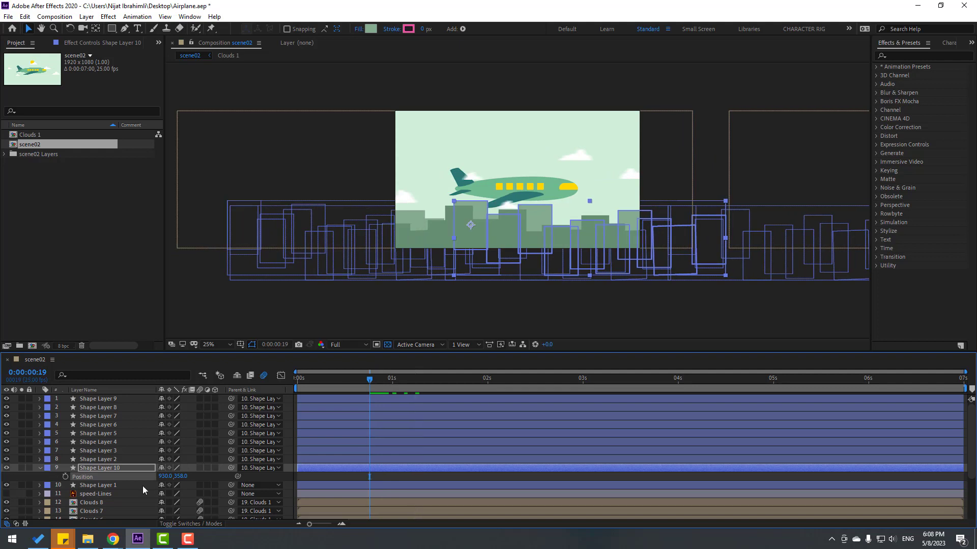
pyautogui.moveTo(163, 477); pyautogui.dragTo(104, 469)
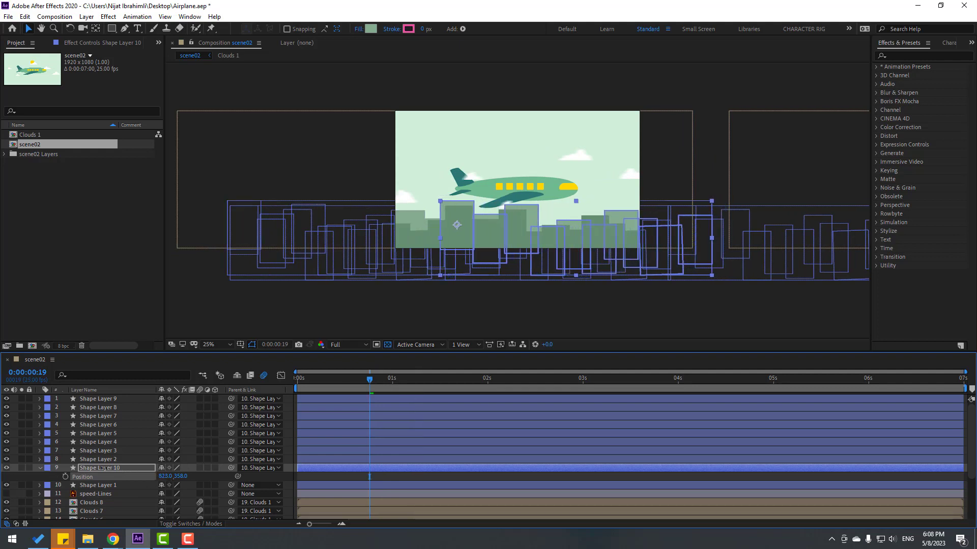
# - Duplicate the lighter skyline copy at 0:00:02:02 and set the duplicate's X position to 2923 to extend the row
pyautogui.moveTo(360, 389); pyautogui.dragTo(495, 387)
pyautogui.hotkey('ctrl', 'd')
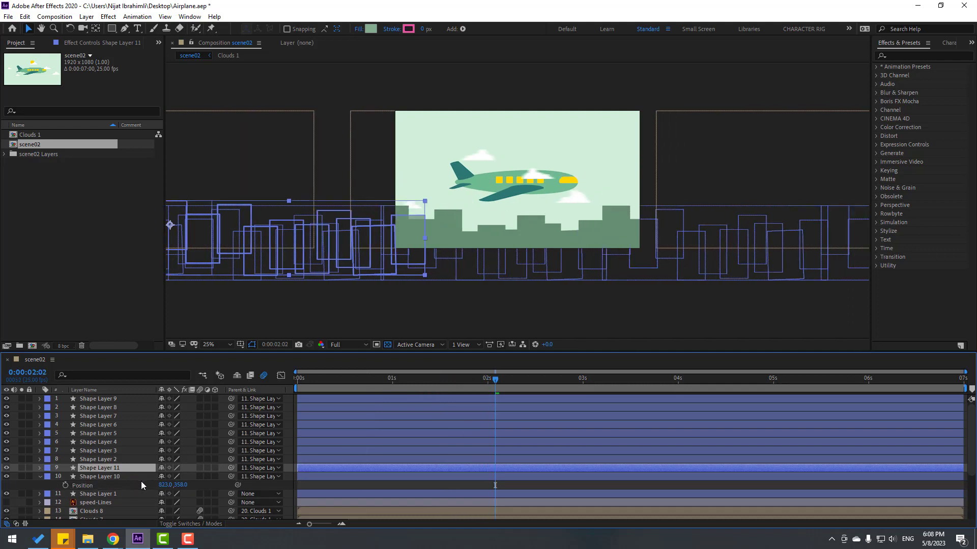
pyautogui.click(40, 477)
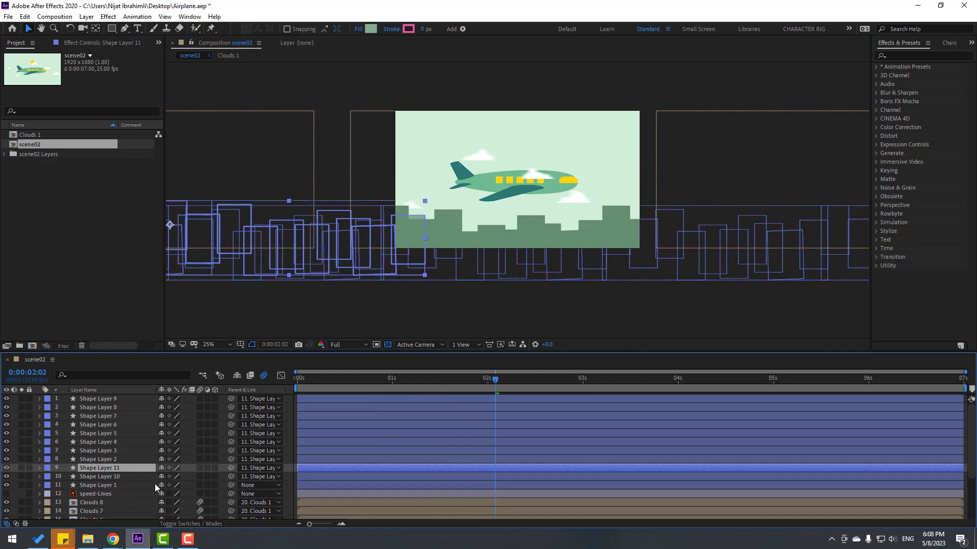
pyautogui.press('p')
pyautogui.moveTo(164, 477); pyautogui.dragTo(257, 469)
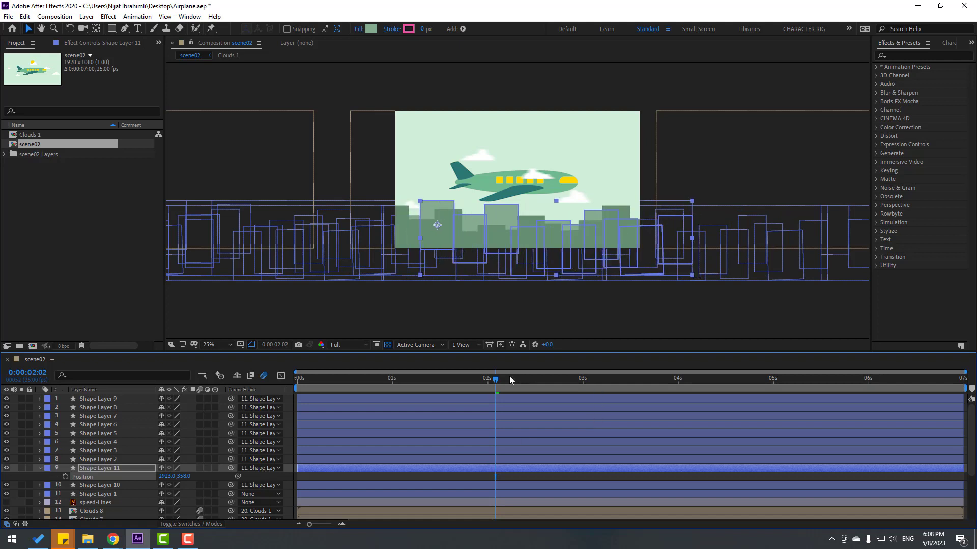
# - Duplicate the newest lighter skyline at 0:00:02:22 and set the new copy's X position to 5040
pyautogui.click(545, 380)
pyautogui.click(571, 385)
pyautogui.hotkey('ctrl', 'd')
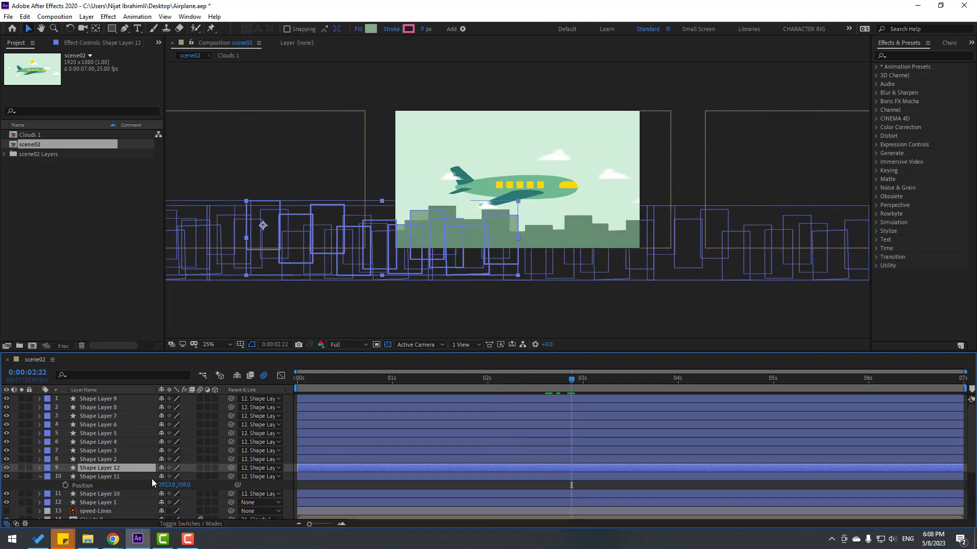
pyautogui.press('p')
pyautogui.moveTo(164, 477); pyautogui.dragTo(258, 471)
# - Extend the lighter skyline with copies at 0:00:04:07 and 0:00:05:13, setting their X positions to 7222 and 9312
pyautogui.moveTo(608, 380); pyautogui.dragTo(705, 380)
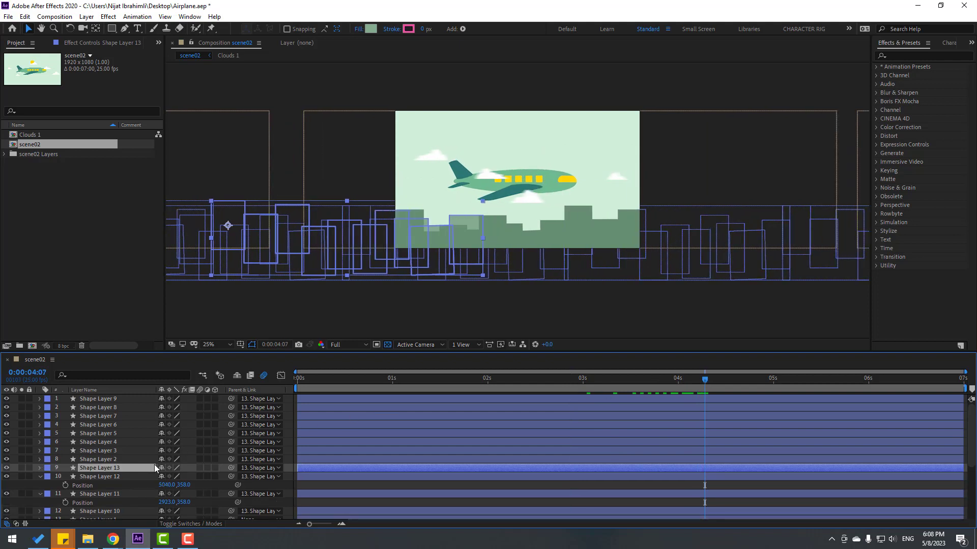
pyautogui.hotkey('ctrl', 'd')
pyautogui.moveTo(167, 477); pyautogui.dragTo(254, 469)
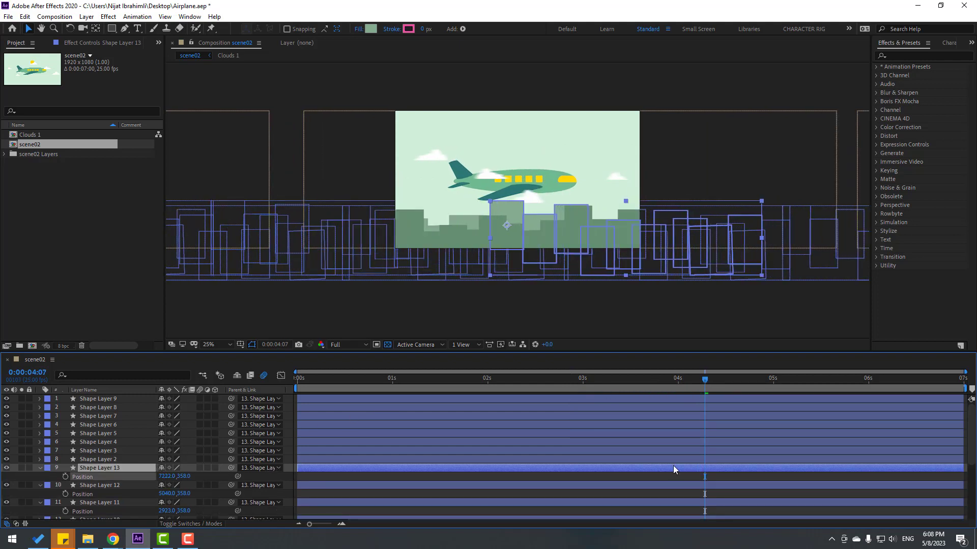
pyautogui.moveTo(721, 379); pyautogui.dragTo(823, 379)
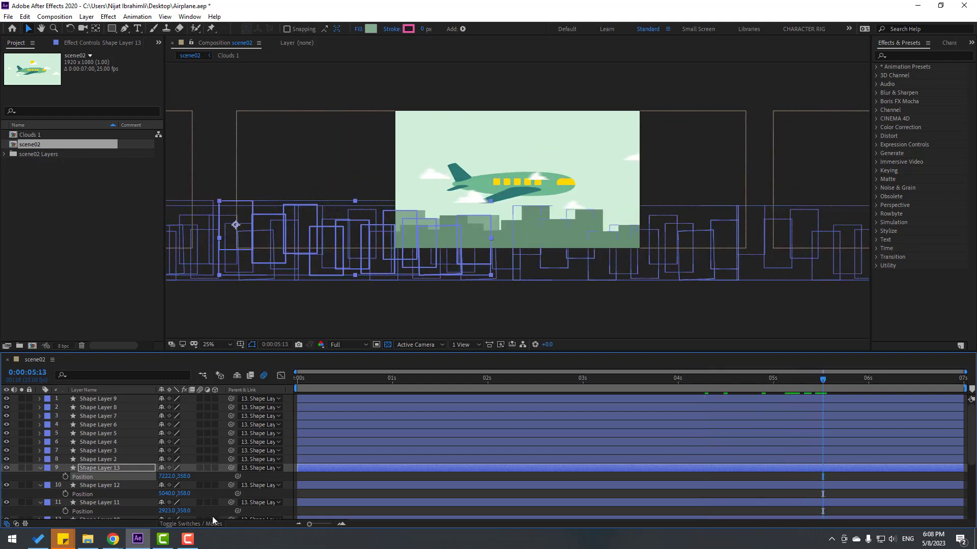
pyautogui.hotkey('ctrl', 'd')
pyautogui.press('p')
pyautogui.moveTo(165, 477); pyautogui.dragTo(227, 473)
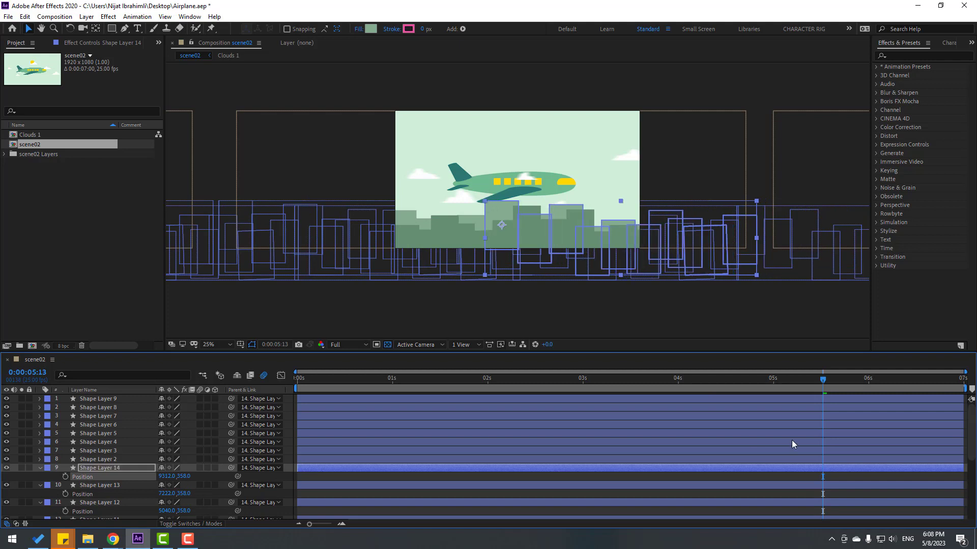
# - Duplicate the newest lighter skyline at 0:00:06:24, set its X position to 11432 and deselect all layers
pyautogui.moveTo(904, 384); pyautogui.dragTo(964, 381)
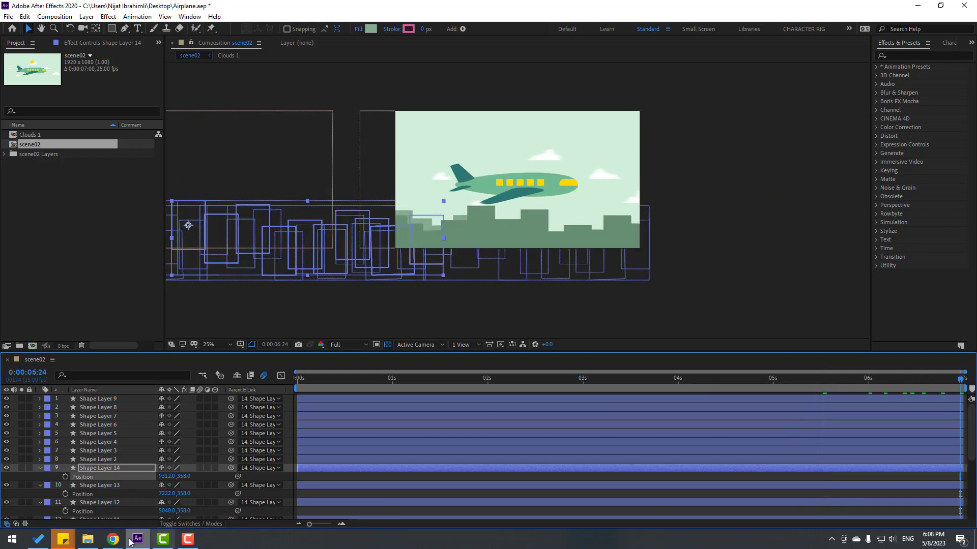
pyautogui.hotkey('ctrl', 'd')
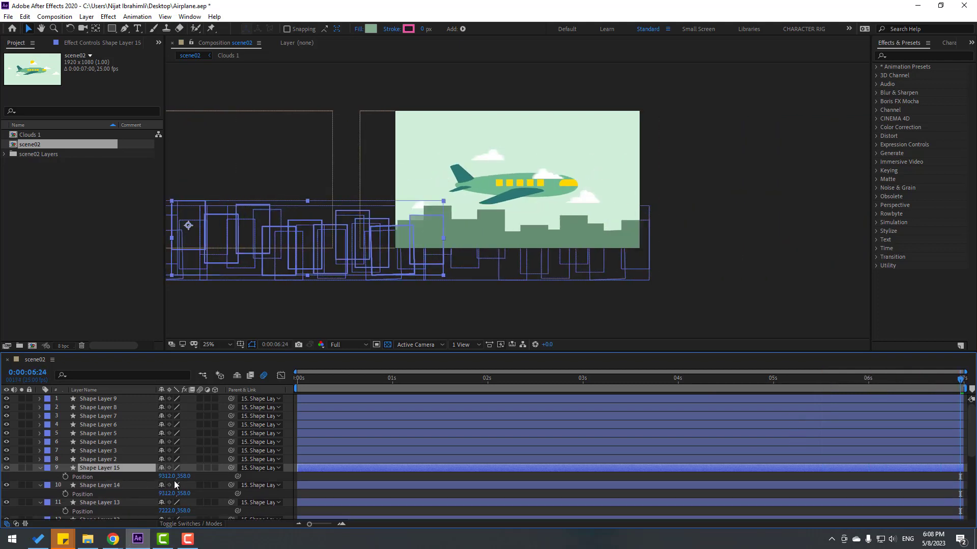
pyautogui.moveTo(167, 477); pyautogui.dragTo(275, 476)
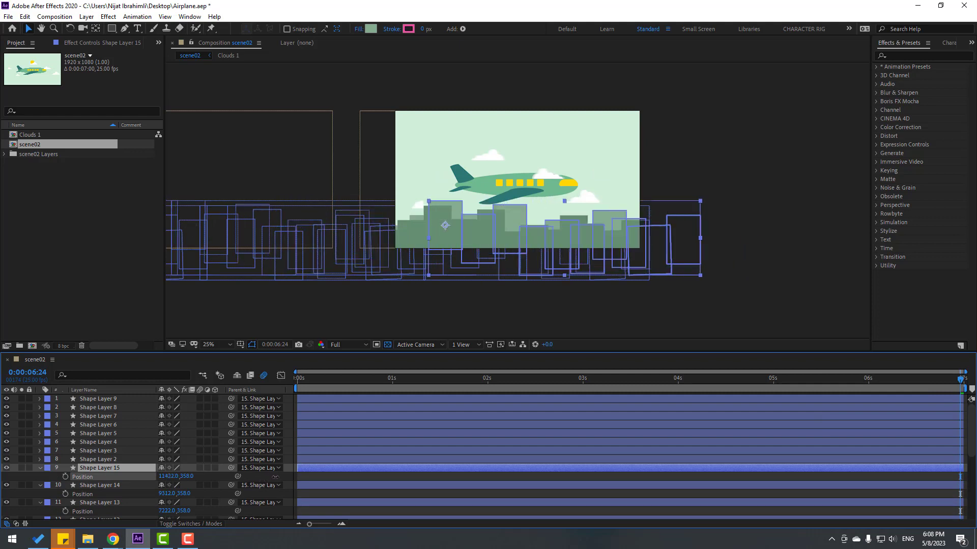
pyautogui.hotkey('ctrl', 'shift', 'a')
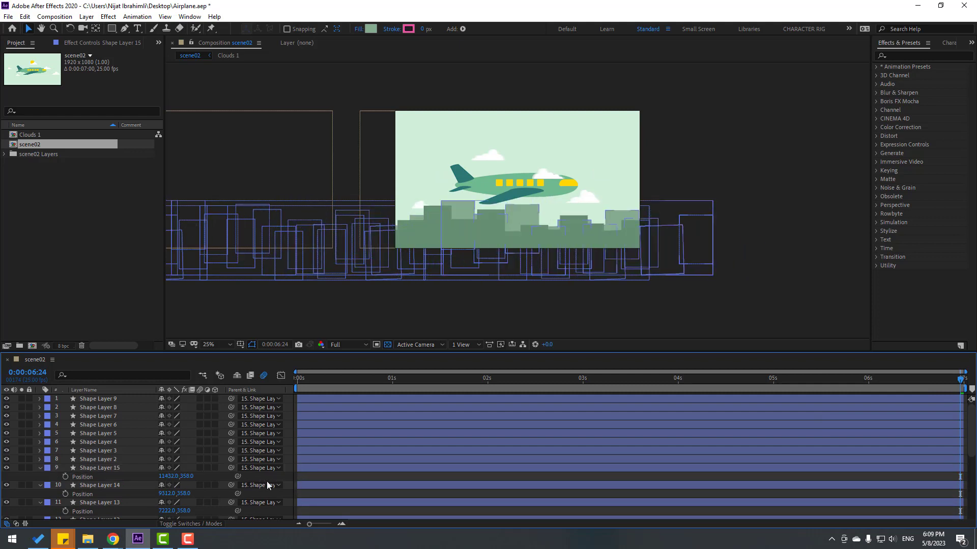
# - Collapse the open Position properties of the lighter skyline copies in the layer list
pyautogui.click(40, 468)
pyautogui.click(40, 477)
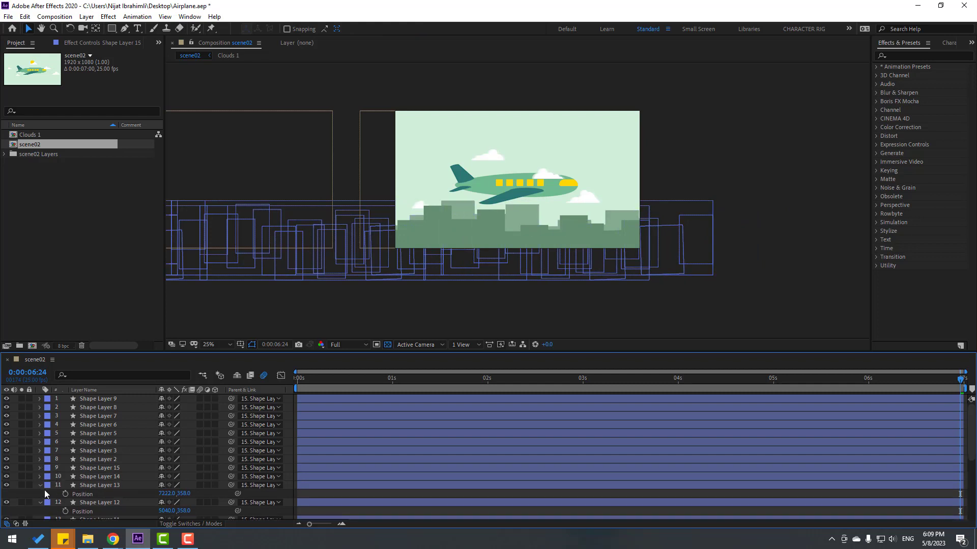
pyautogui.hotkey('ctrl', 'a')
pyautogui.click(40, 486)
pyautogui.press('`')
pyautogui.click(150, 497)
pyautogui.press('`')
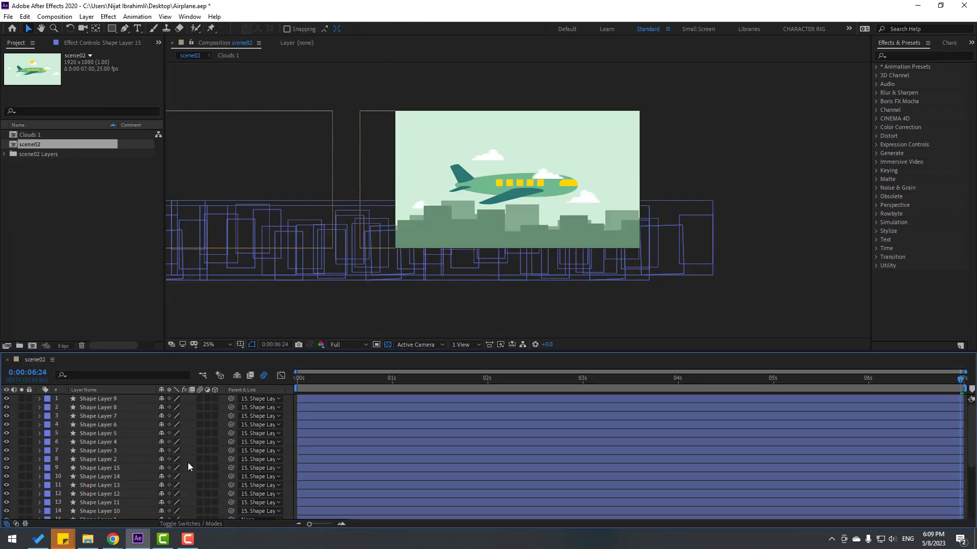
# - Fit the composition view up to 100% and preview the full animation
pyautogui.click(210, 345)
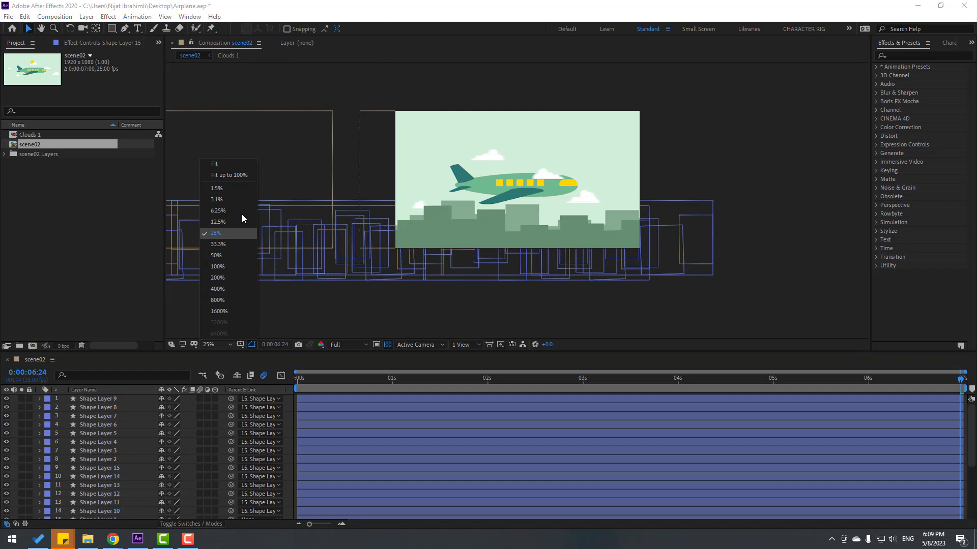
pyautogui.click(239, 176)
pyautogui.press('space')
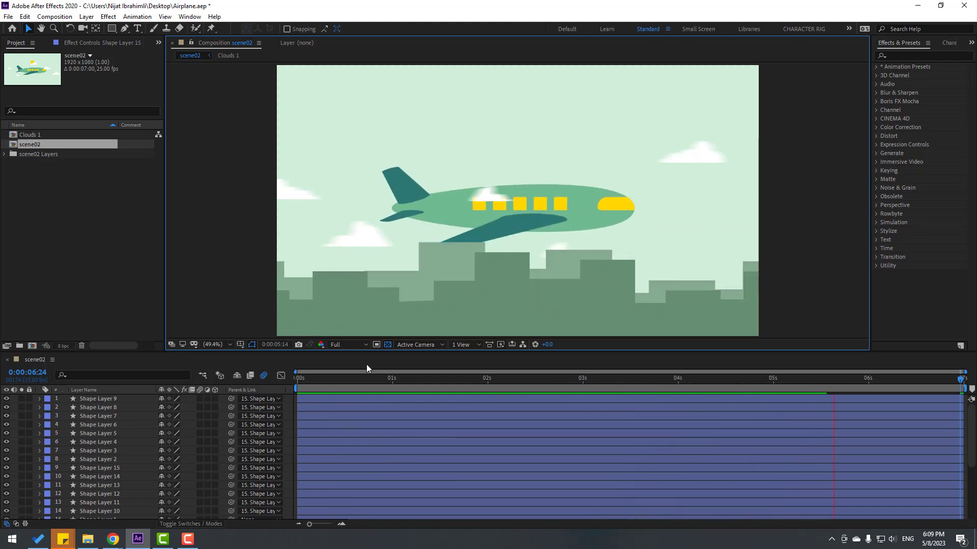
# - Draw a straight horizontal line with the Pen tool in the sky above the airplane at 0:00:00:00, on a new shape layer
pyautogui.click(394, 379)
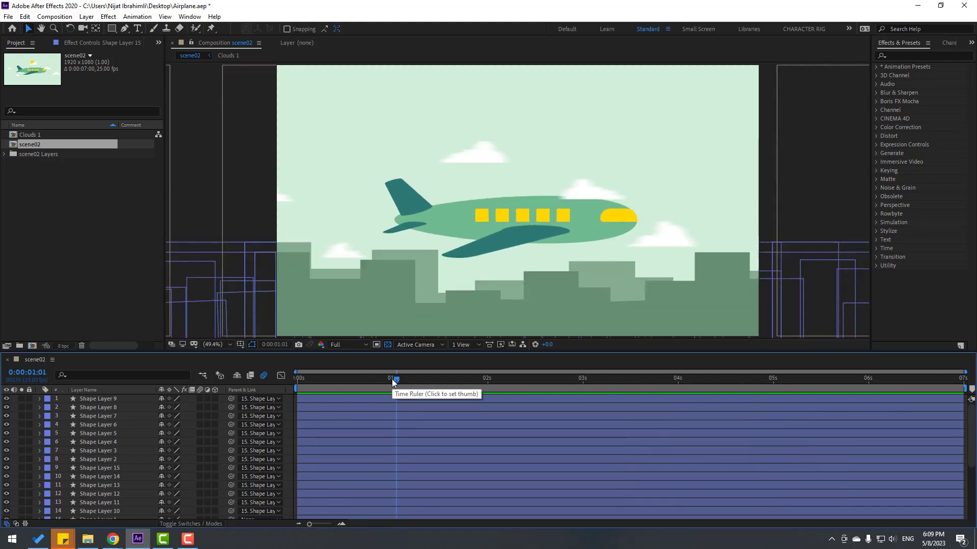
pyautogui.moveTo(393, 381); pyautogui.dragTo(299, 382)
pyautogui.click(171, 109)
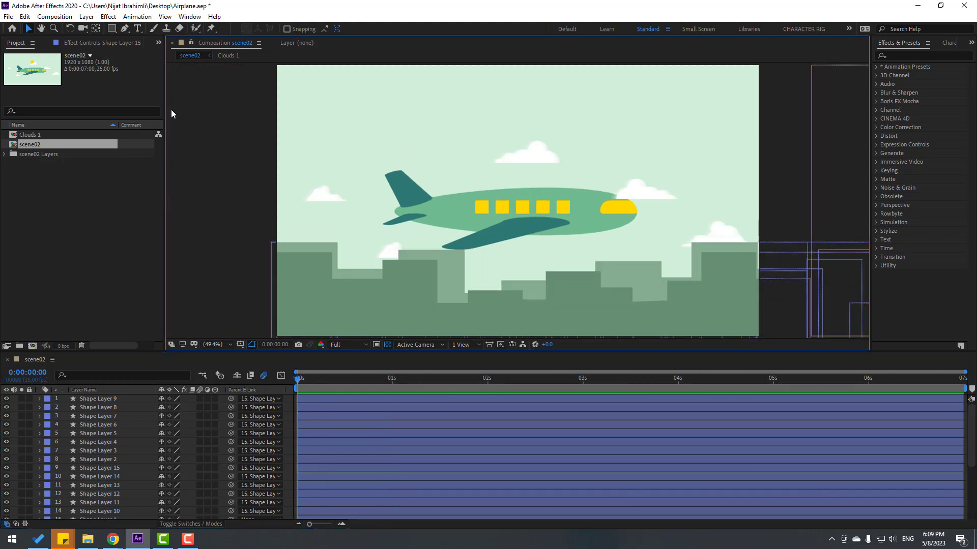
pyautogui.click(125, 30)
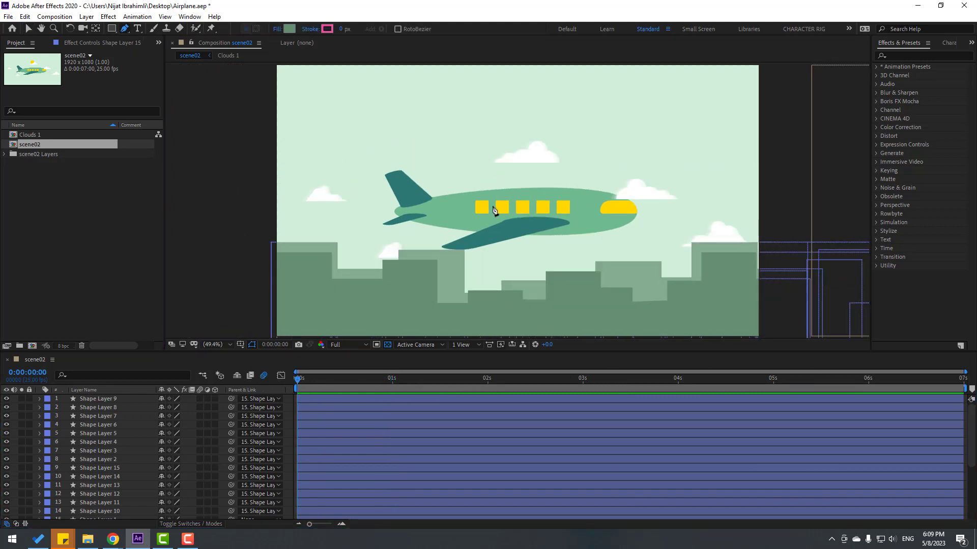
pyautogui.click(422, 110)
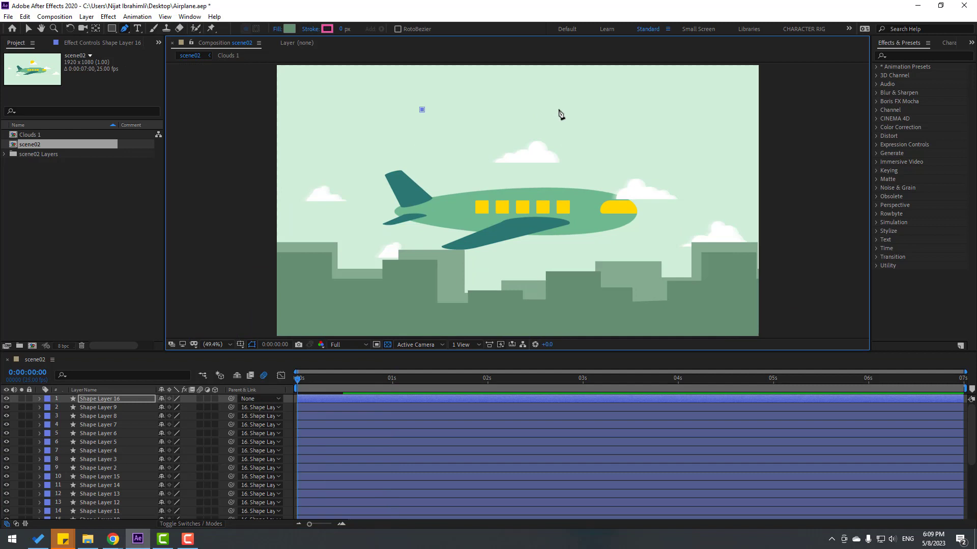
pyautogui.click(594, 110)
pyautogui.press('v')
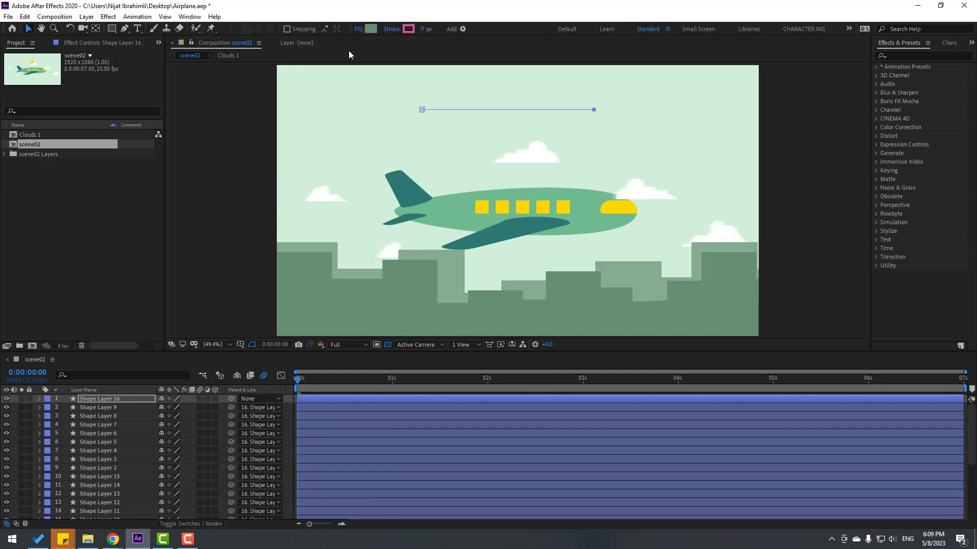
# - Set the new line's fill to None and its stroke color to white
pyautogui.click(357, 29)
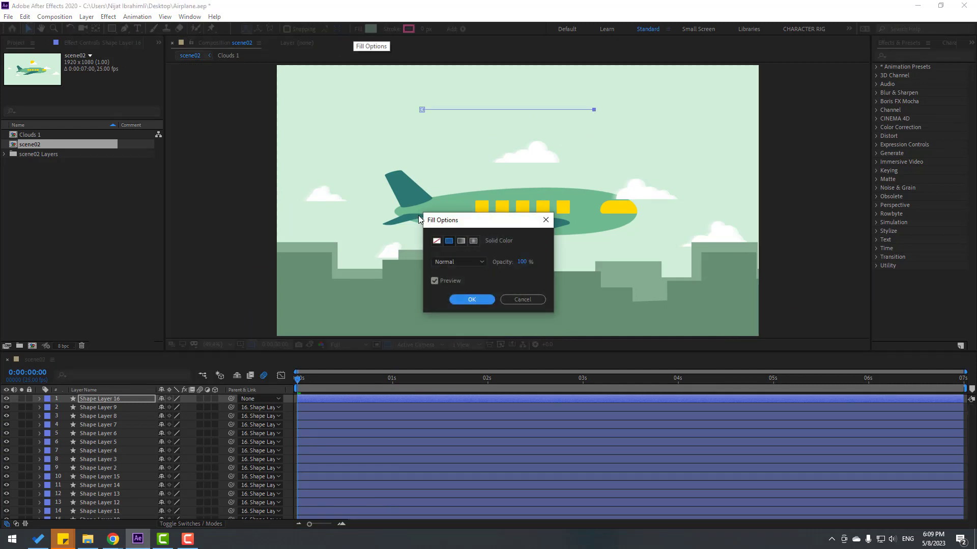
pyautogui.click(436, 241)
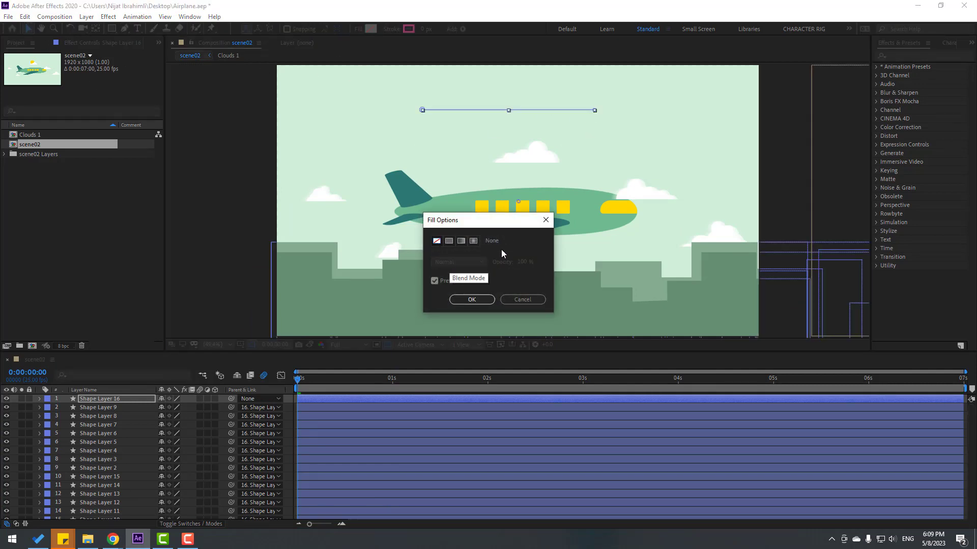
pyautogui.click(469, 300)
pyautogui.click(409, 29)
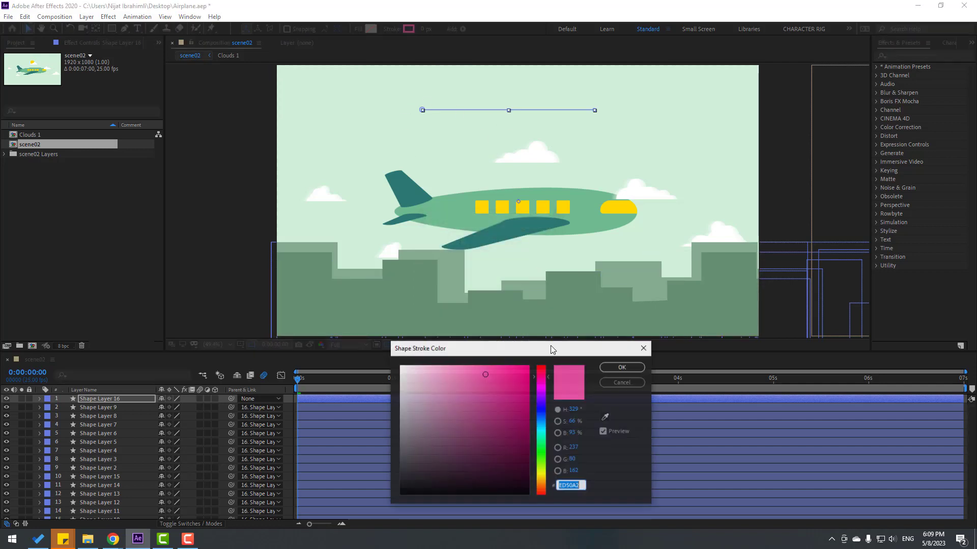
pyautogui.moveTo(434, 395); pyautogui.dragTo(400, 365)
pyautogui.click(622, 367)
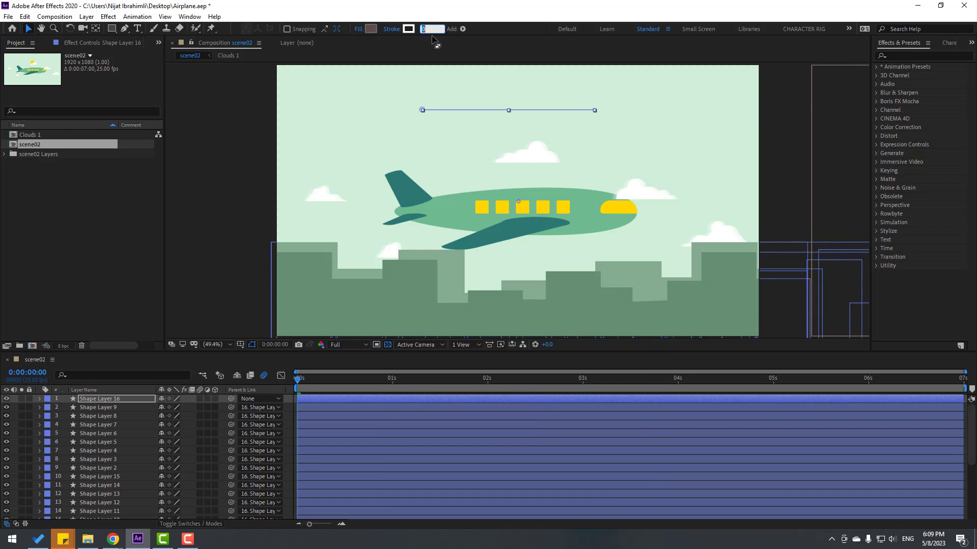
# - Set the white line's stroke width to 15 px
pyautogui.click(219, 102)
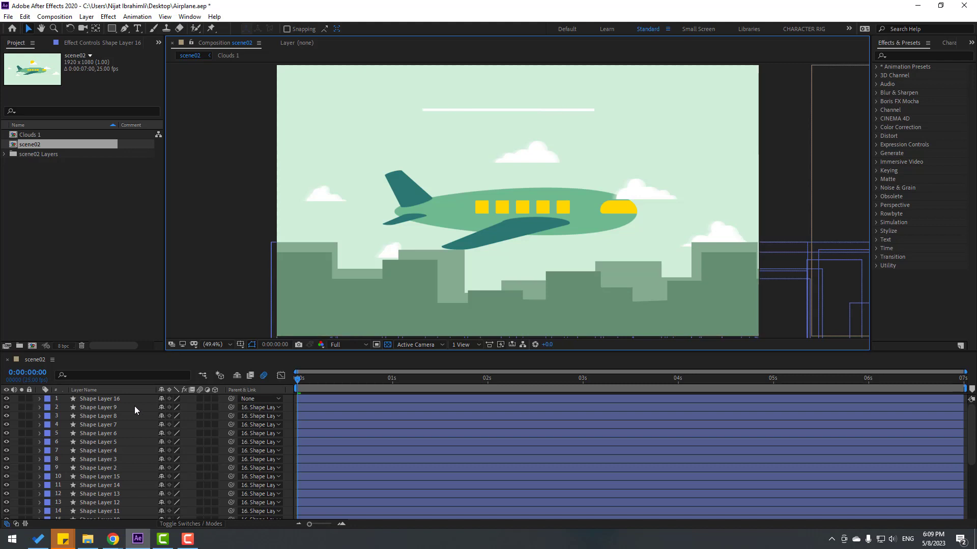
pyautogui.click(100, 400)
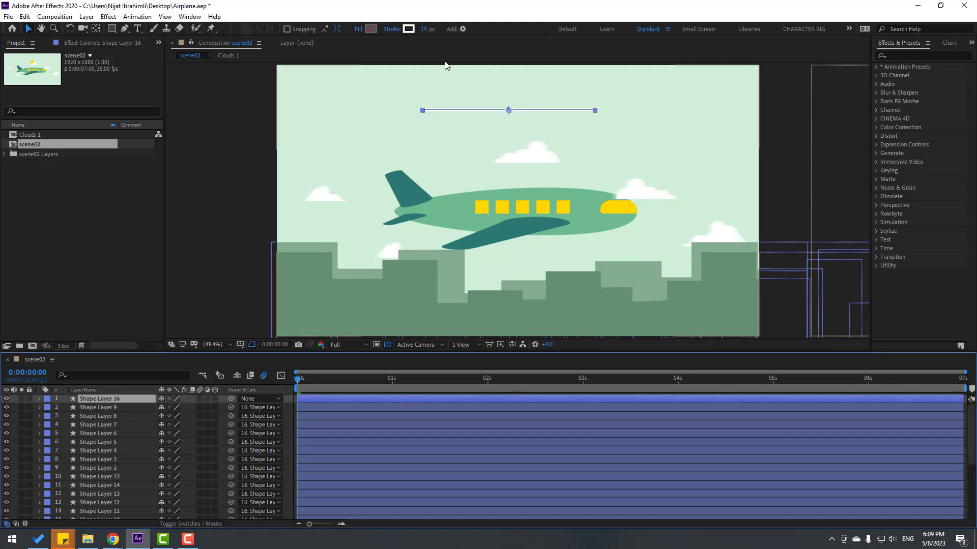
pyautogui.click(426, 32)
pyautogui.write('15')
pyautogui.press('Return')
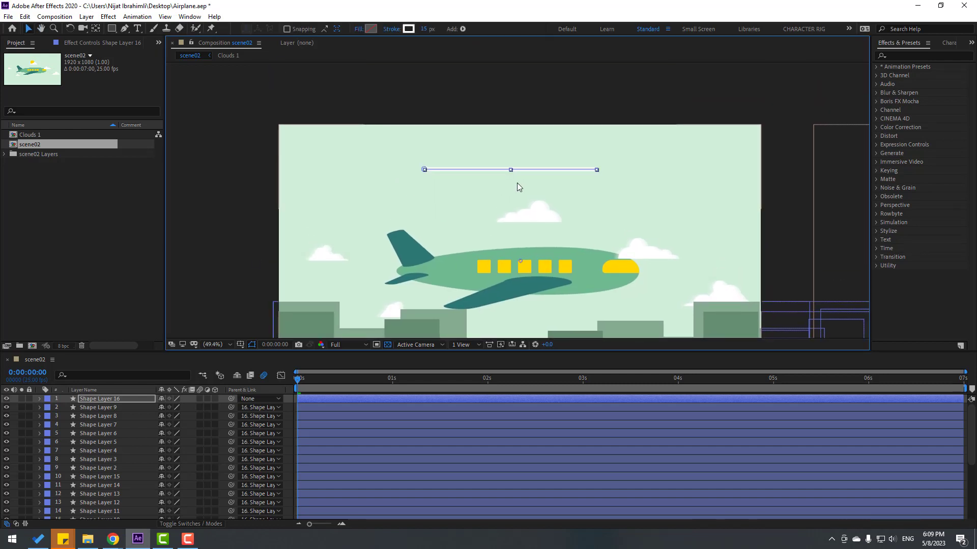
# - Add Trim Paths to the white line's shape, place it below the stroke, and expand its properties
pyautogui.scroll(3, 520, 187)
pyautogui.click(462, 29)
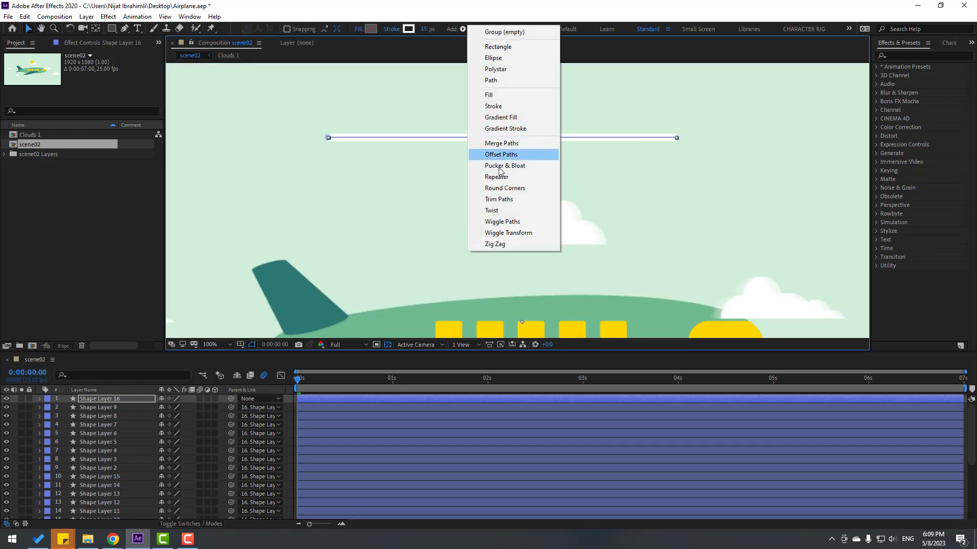
pyautogui.click(509, 200)
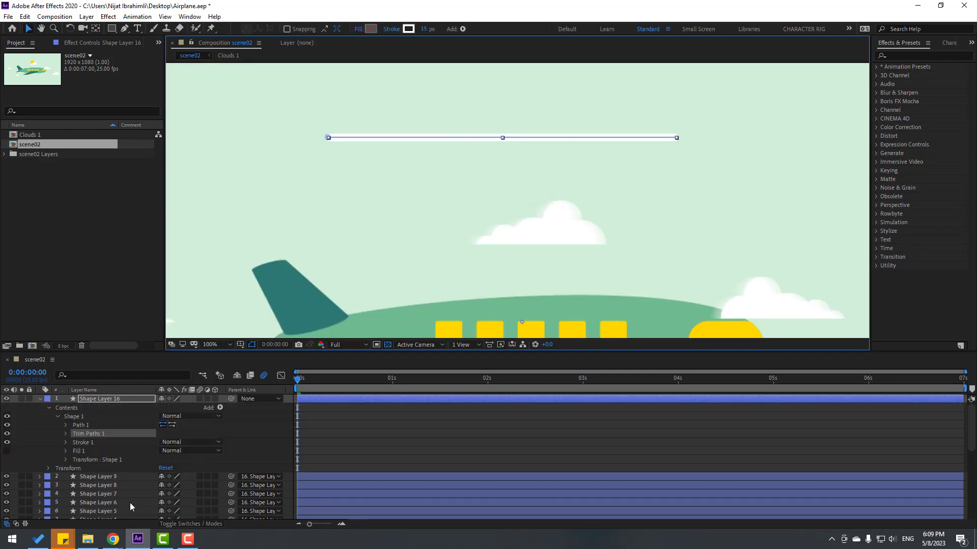
pyautogui.moveTo(76, 434); pyautogui.dragTo(76, 445)
pyautogui.click(66, 442)
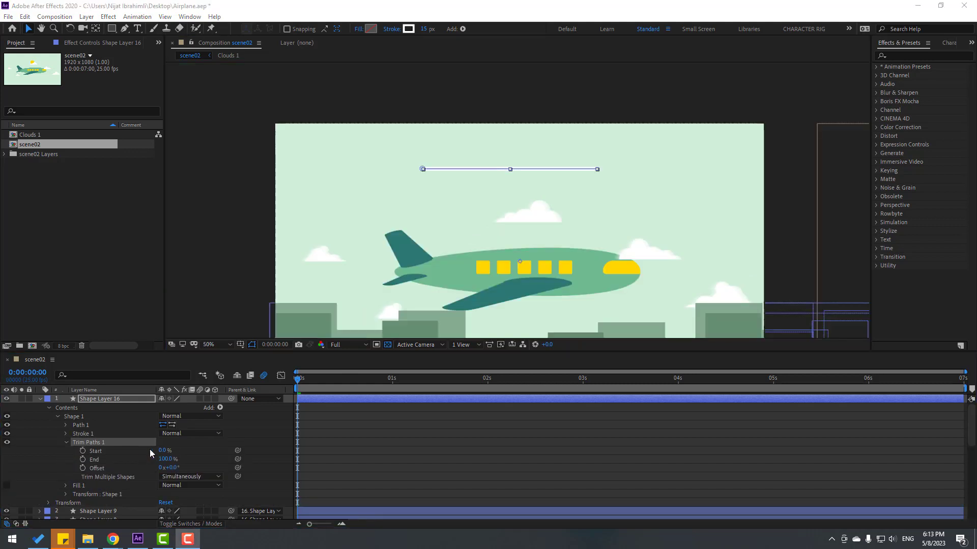
# - Set the line's trim Start to 100% and keyframe it at 0:00:00:00
pyautogui.click(162, 451)
pyautogui.write('100')
pyautogui.press('Return')
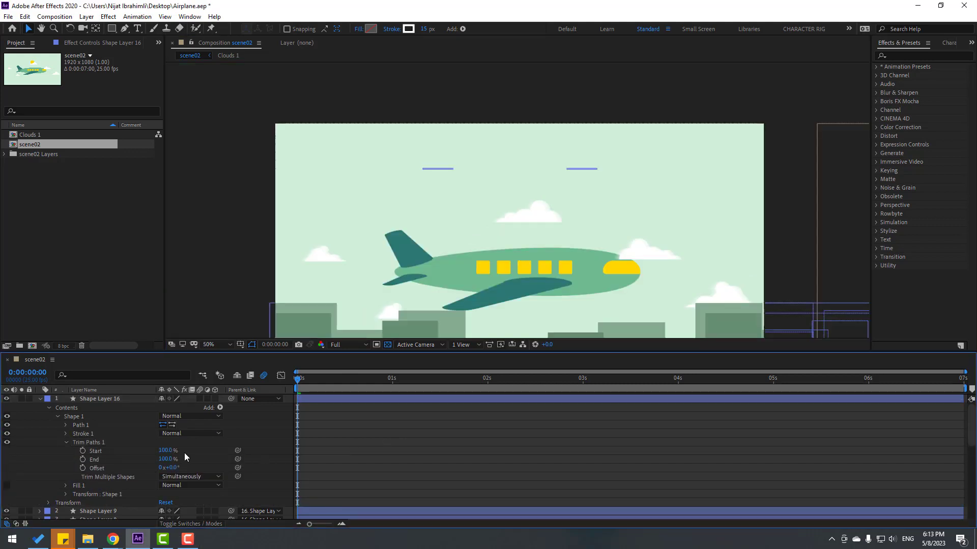
pyautogui.moveTo(167, 451)
pyautogui.mouseDown()
pyautogui.moveTo(146, 449)
pyautogui.moveTo(198, 447)
pyautogui.mouseUp()
pyautogui.click(68, 465)
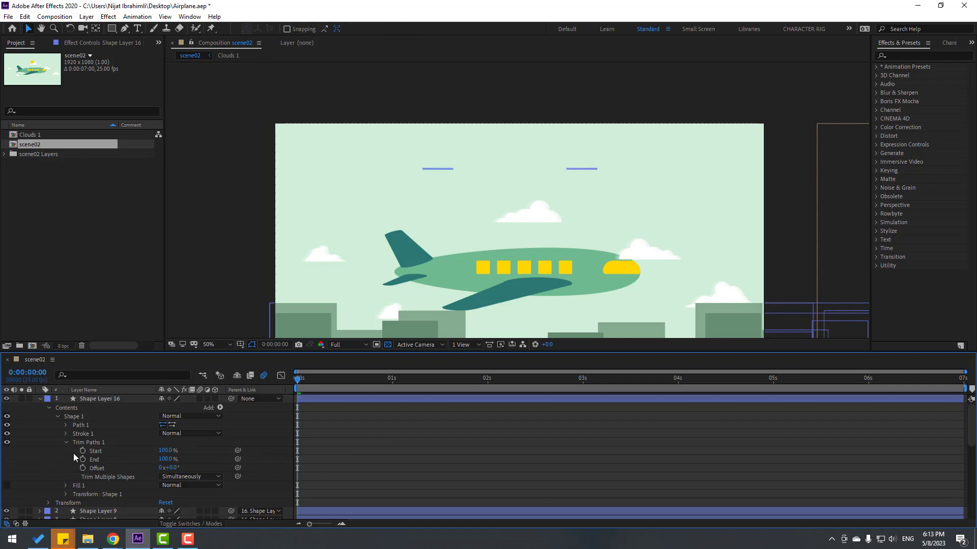
pyautogui.click(81, 452)
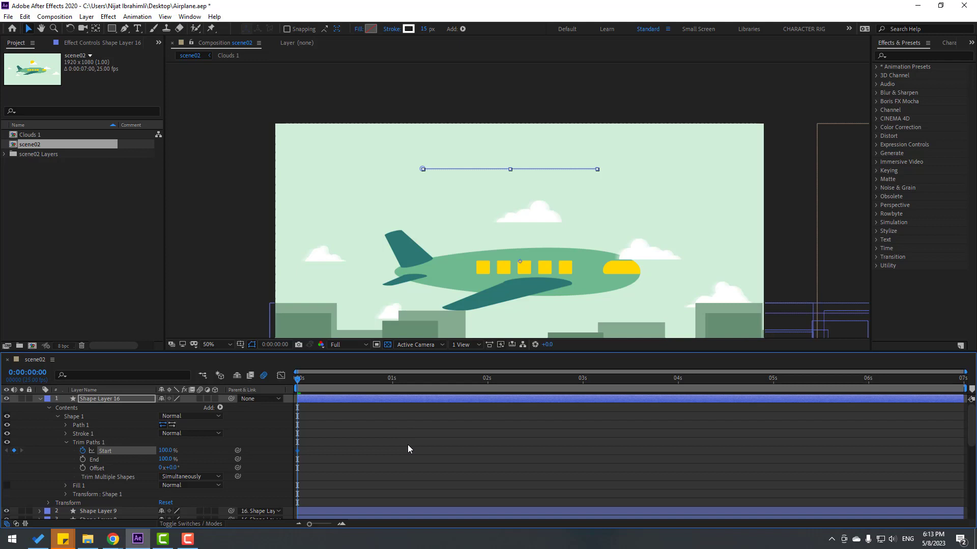
# - Keyframe trim Start to 0% at 0:00:00:10 and trim End from 100% at 0:00:00:06 to 0% at 0:00:00:14
pyautogui.hotkey('shift', 'pagedown')
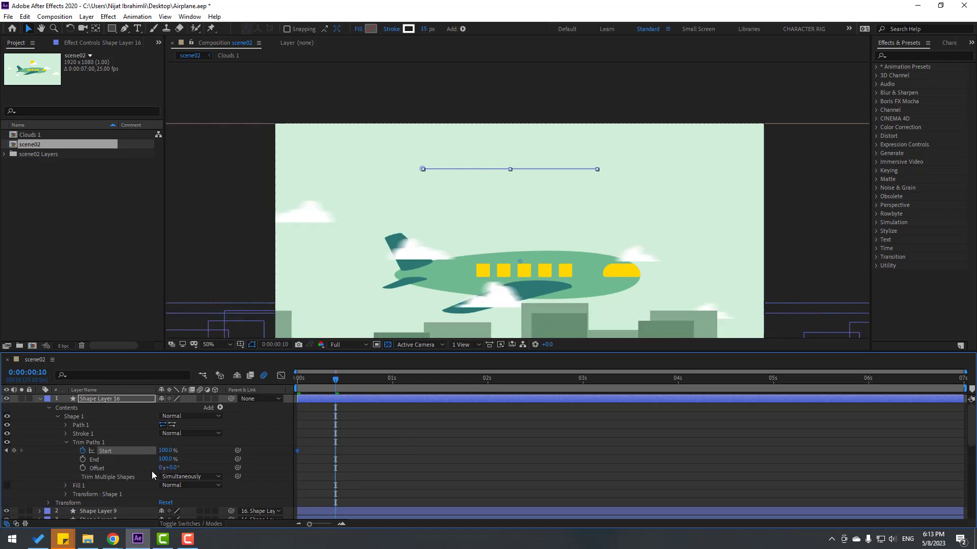
pyautogui.click(167, 451)
pyautogui.moveTo(335, 387)
pyautogui.mouseDown()
pyautogui.moveTo(285, 383)
pyautogui.moveTo(350, 381)
pyautogui.mouseUp()
pyautogui.click(266, 436)
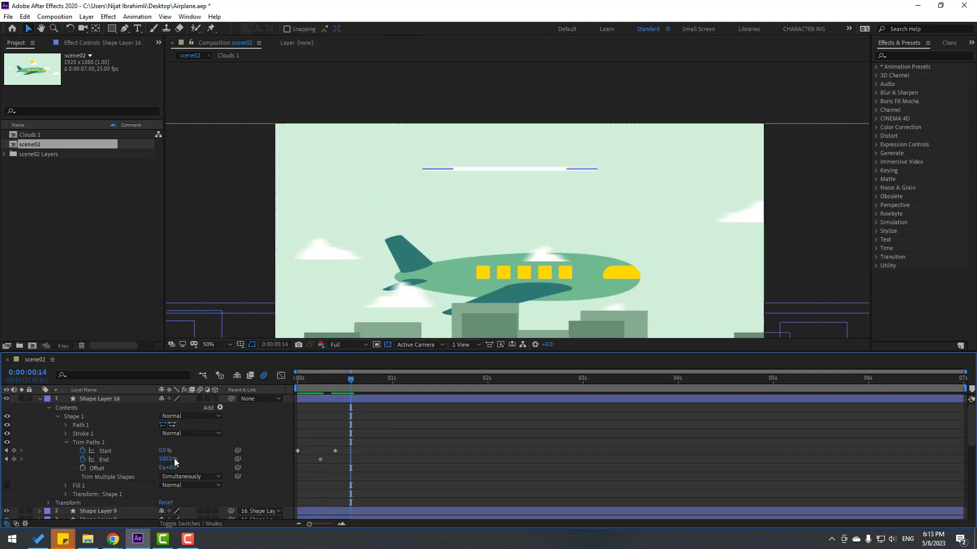
pyautogui.press('Return')
# - Apply Easy Ease to all of the line's trim Start and End keyframes and preview the motion
pyautogui.moveTo(400, 431); pyautogui.dragTo(304, 459)
pyautogui.rightClick(307, 447)
pyautogui.moveTo(307, 446)
pyautogui.click(447, 377)
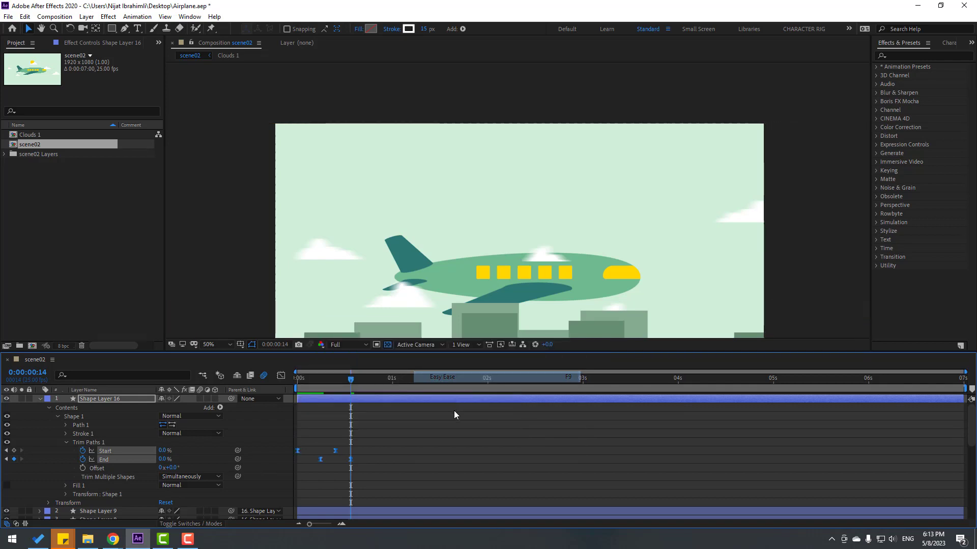
pyautogui.press('space')
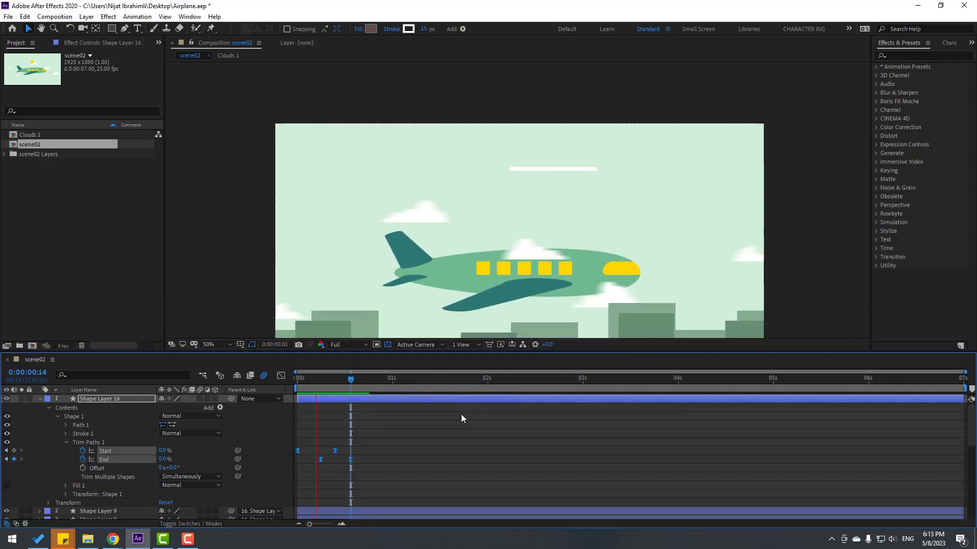
pyautogui.press('space')
# - Shift the first trim End keyframe about one frame earlier, to about 0:00:00:05, and preview the line
pyautogui.click(321, 460)
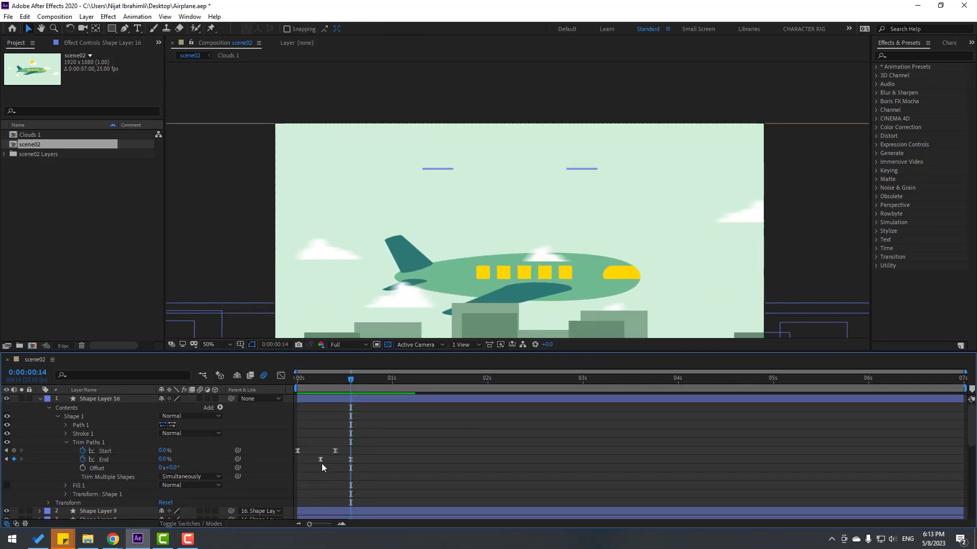
pyautogui.moveTo(319, 462); pyautogui.dragTo(315, 462)
pyautogui.press('space')
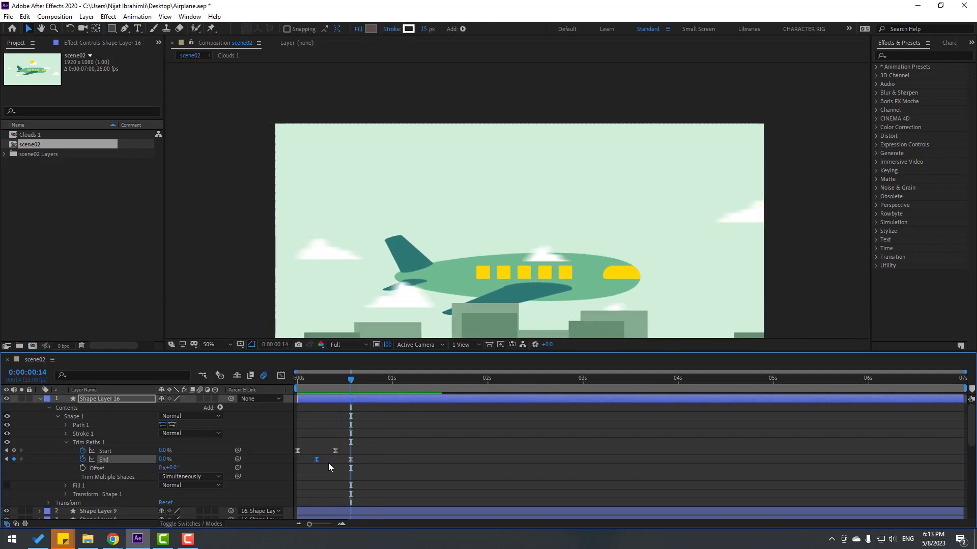
pyautogui.press('space')
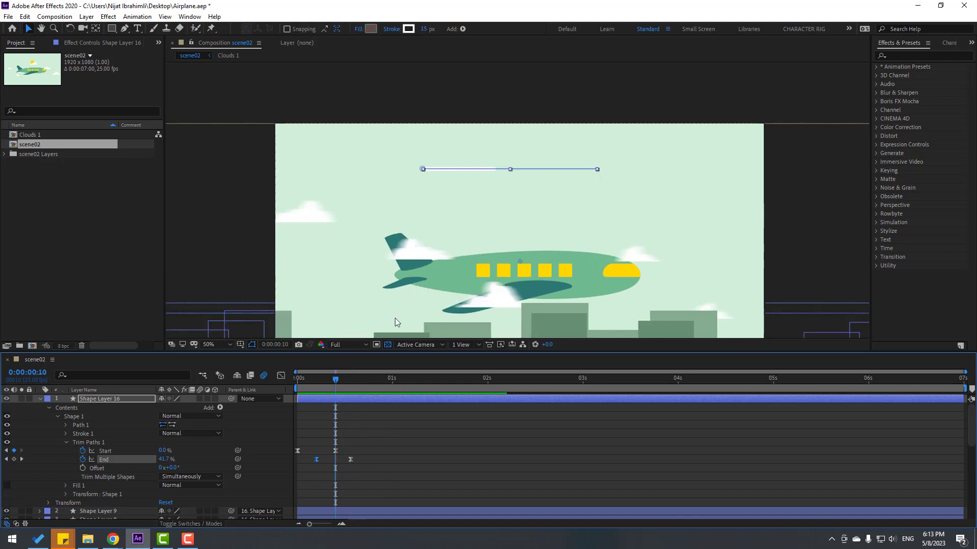
# - Change the white line's stroke cap to Round Cap and collapse the layer's properties
pyautogui.scroll(4, 334, 152)
pyautogui.moveTo(468, 222); pyautogui.dragTo(643, 249)
pyautogui.scroll(2, 537, 227)
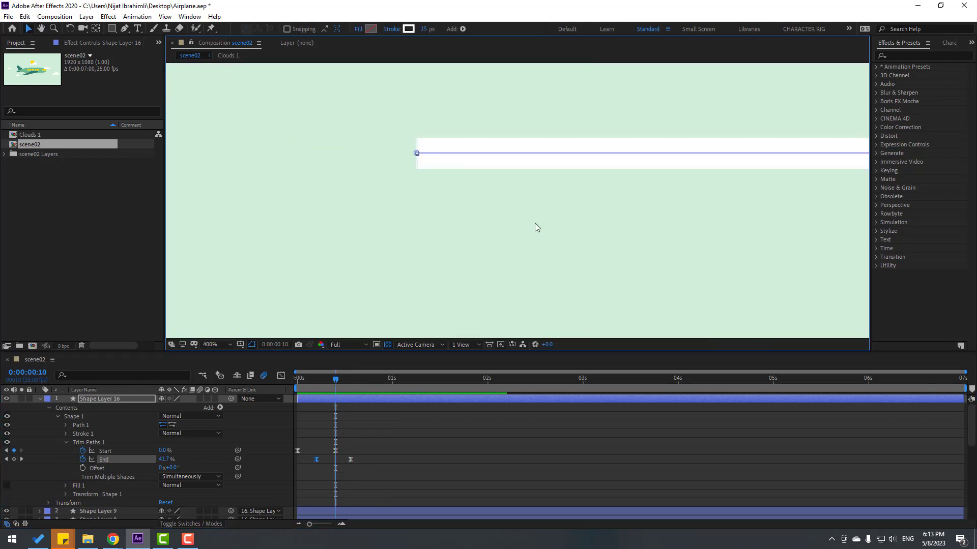
pyautogui.click(66, 442)
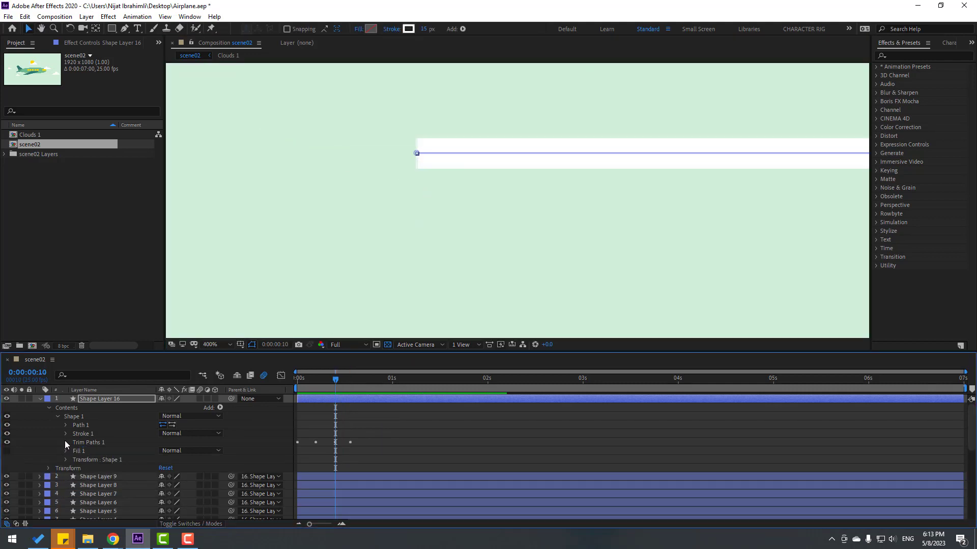
pyautogui.click(66, 434)
pyautogui.scroll(-1, 102, 475)
pyautogui.click(189, 472)
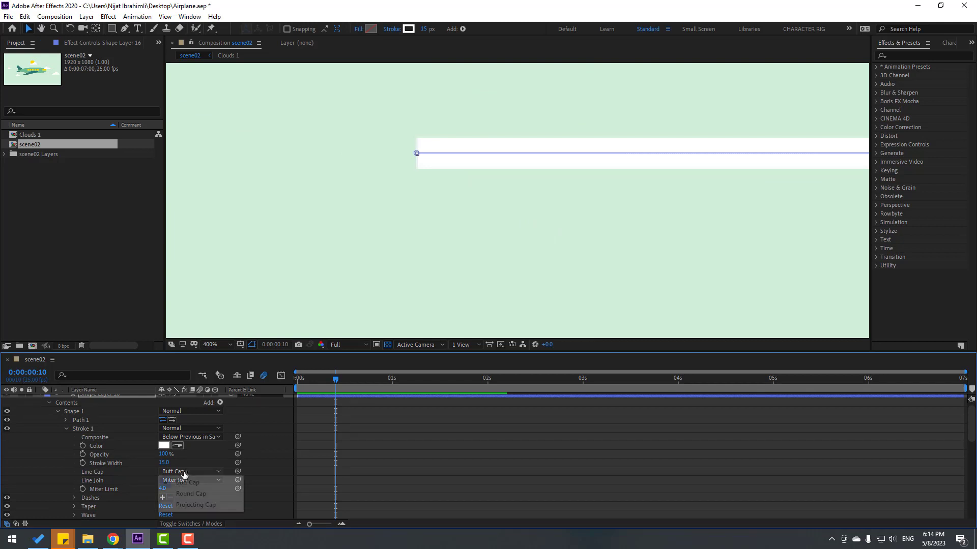
pyautogui.click(198, 495)
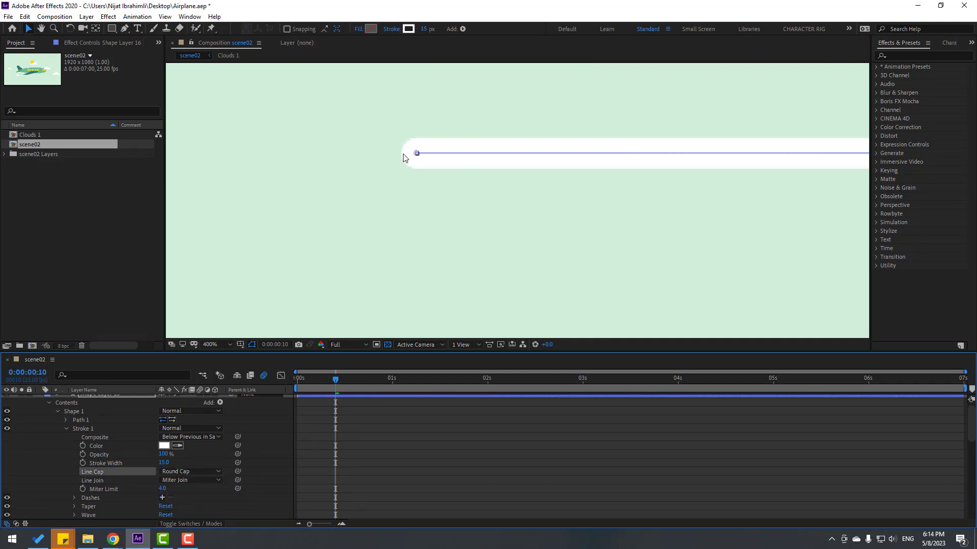
pyautogui.scroll(-4, 435, 240)
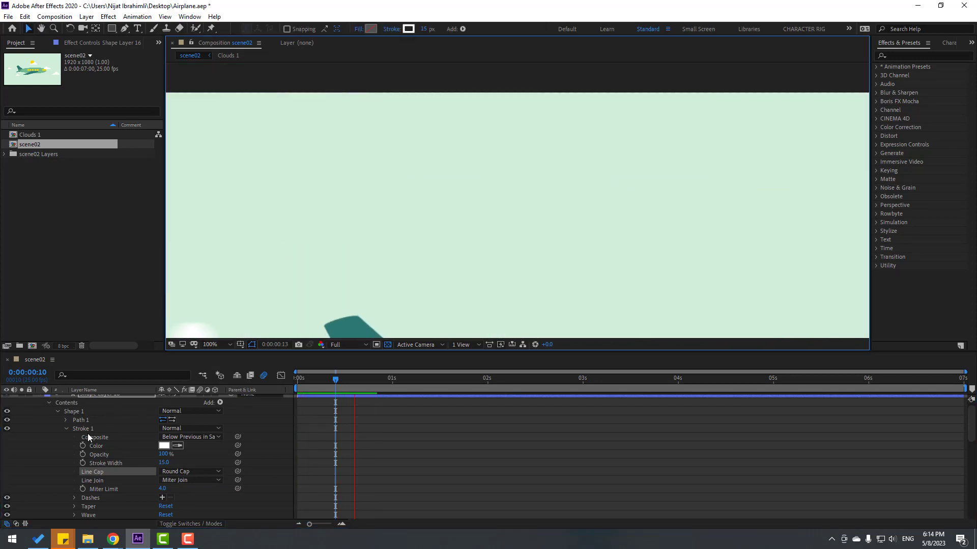
pyautogui.click(48, 413)
pyautogui.click(40, 399)
pyautogui.scroll(-2, 411, 262)
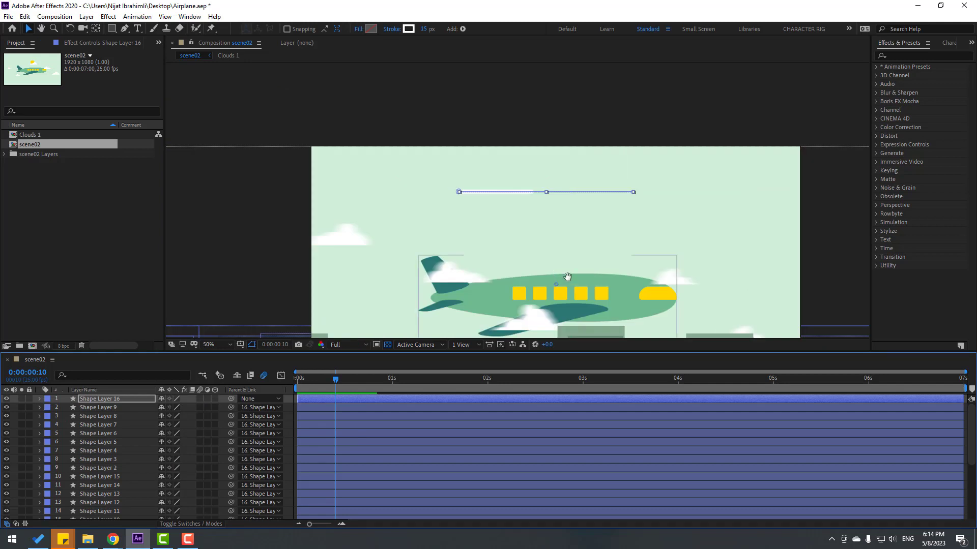
# - Duplicate the line layer, place the copy above and slightly right of the original, and start it about two frames later
pyautogui.press('v')
pyautogui.scroll(2, 465, 187)
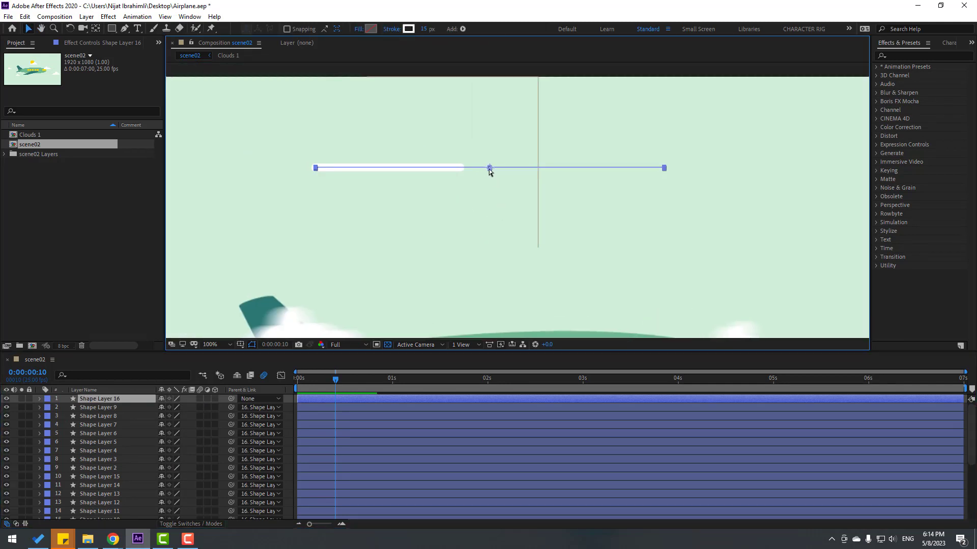
pyautogui.hotkey('ctrl', 'd')
pyautogui.moveTo(489, 168)
pyautogui.mouseDown()
pyautogui.moveTo(490, 150)
pyautogui.moveTo(518, 146)
pyautogui.mouseUp()
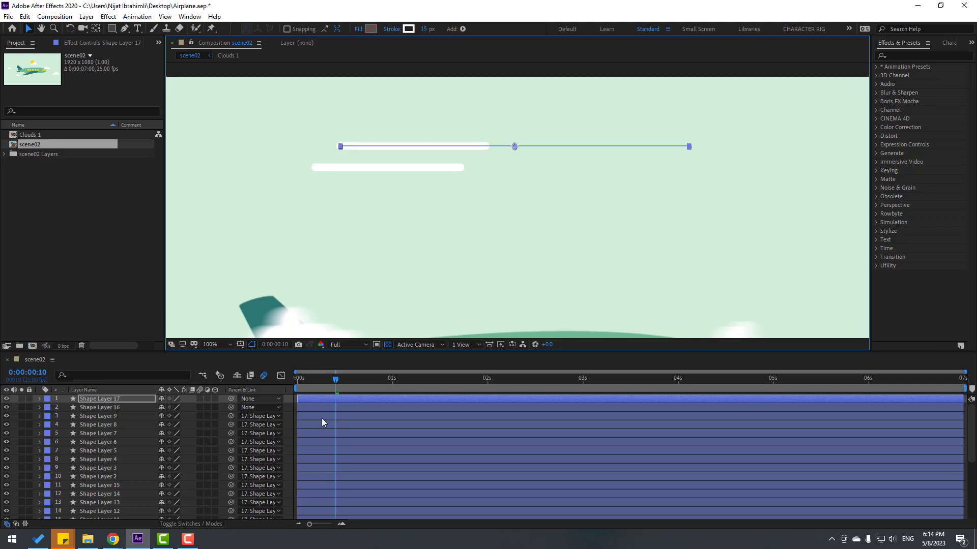
pyautogui.moveTo(316, 398); pyautogui.dragTo(324, 378)
pyautogui.click(298, 382)
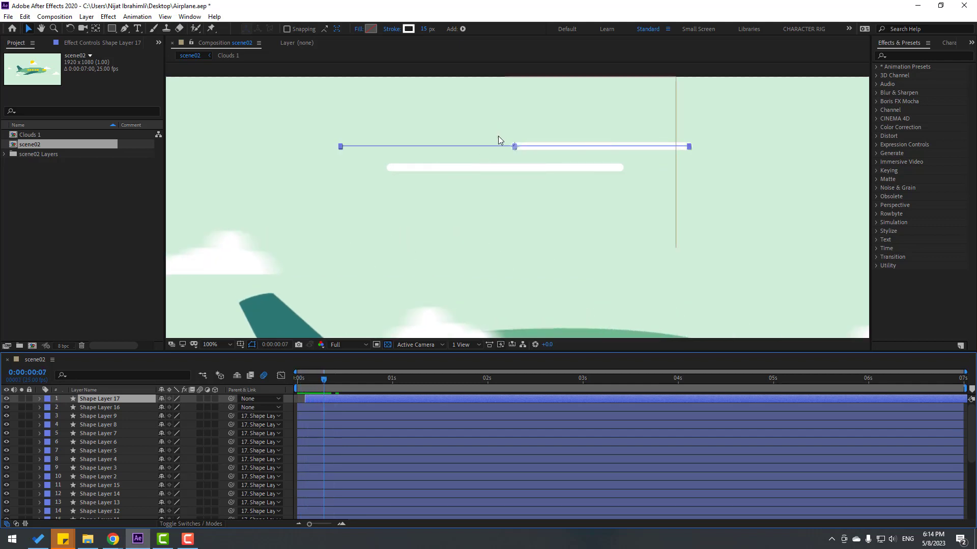
# - Add a third copy of the line below the other two, start it at about 0:00:00:03, and preview the lines
pyautogui.moveTo(514, 147)
pyautogui.mouseDown()
pyautogui.moveTo(510, 186)
pyautogui.moveTo(485, 189)
pyautogui.mouseUp()
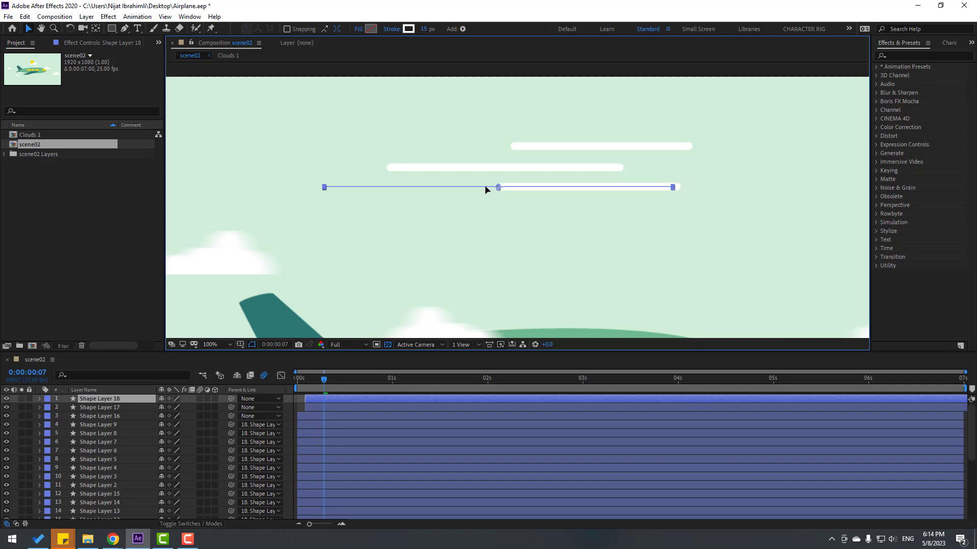
pyautogui.click(330, 400)
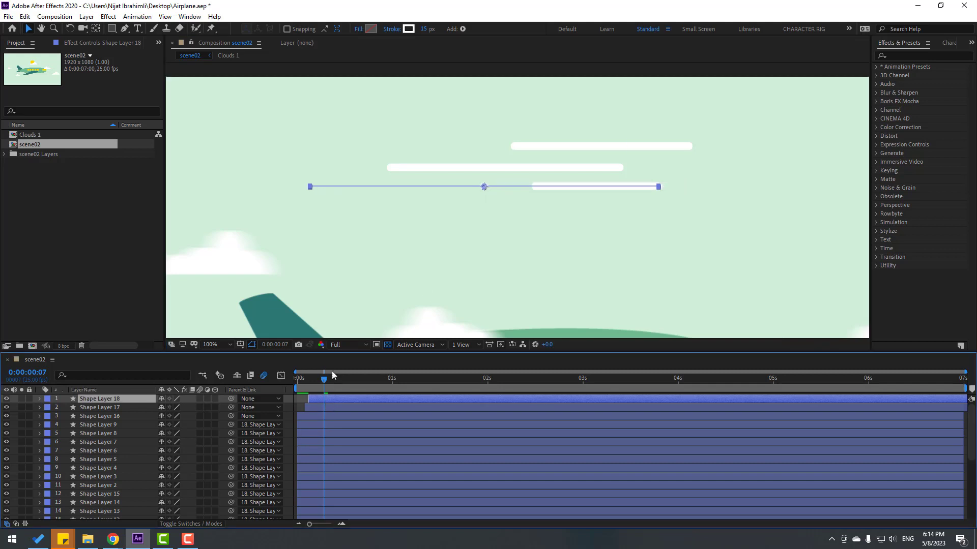
pyautogui.press('space')
pyautogui.press('space')
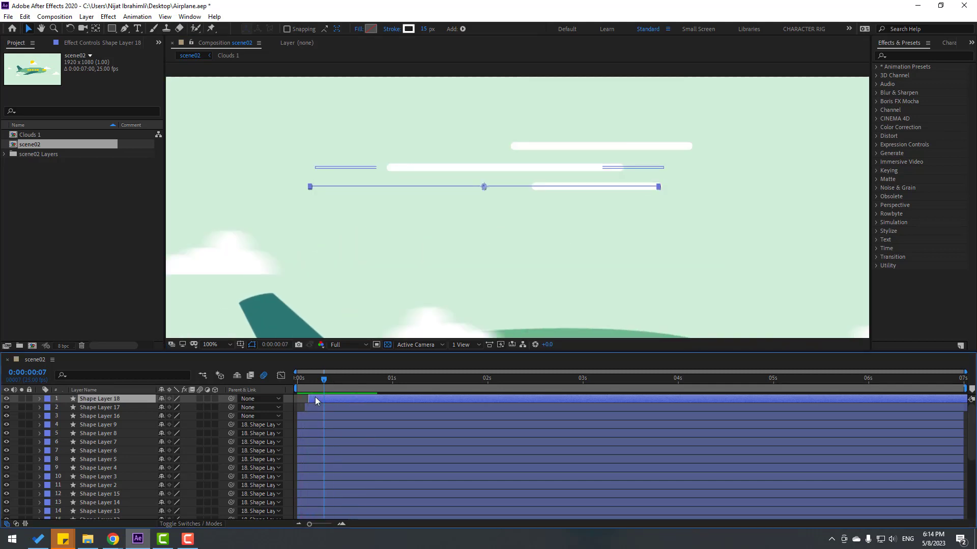
# - Split the three line layers at 0:00:00:18 and delete the parts after that time
pyautogui.click(319, 378)
pyautogui.moveTo(320, 378); pyautogui.dragTo(362, 373)
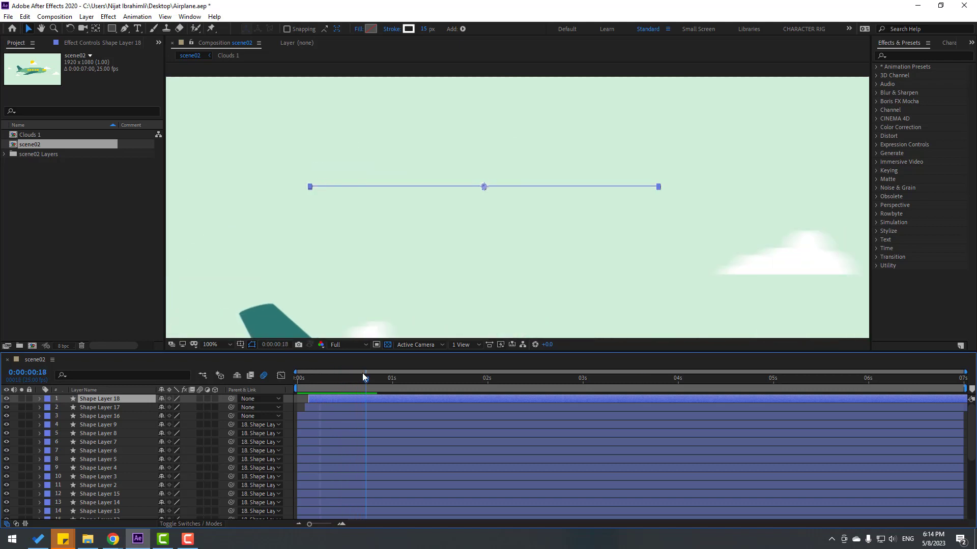
pyautogui.press('F2')
pyautogui.click(87, 417)
pyautogui.keyDown('shift'); pyautogui.click(101, 403); pyautogui.keyUp('shift')
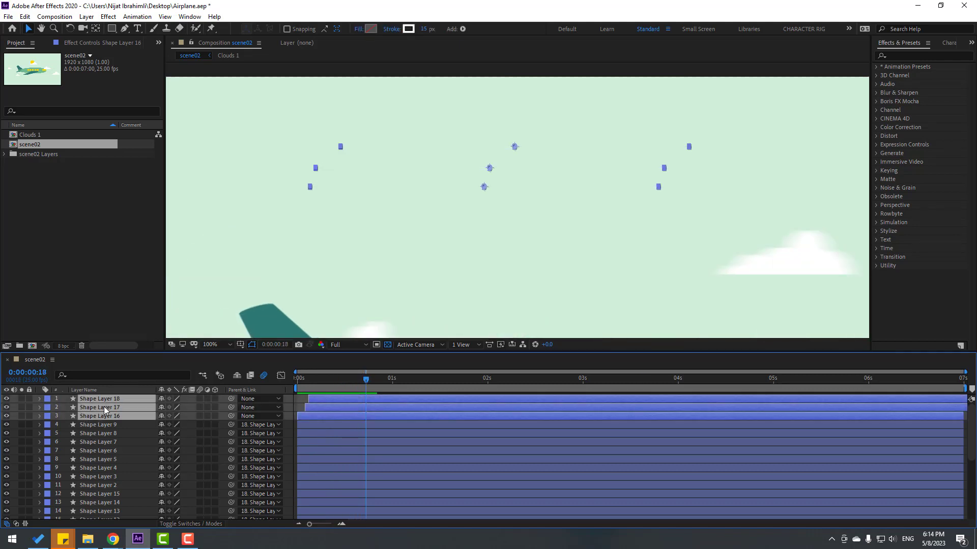
pyautogui.click(24, 16)
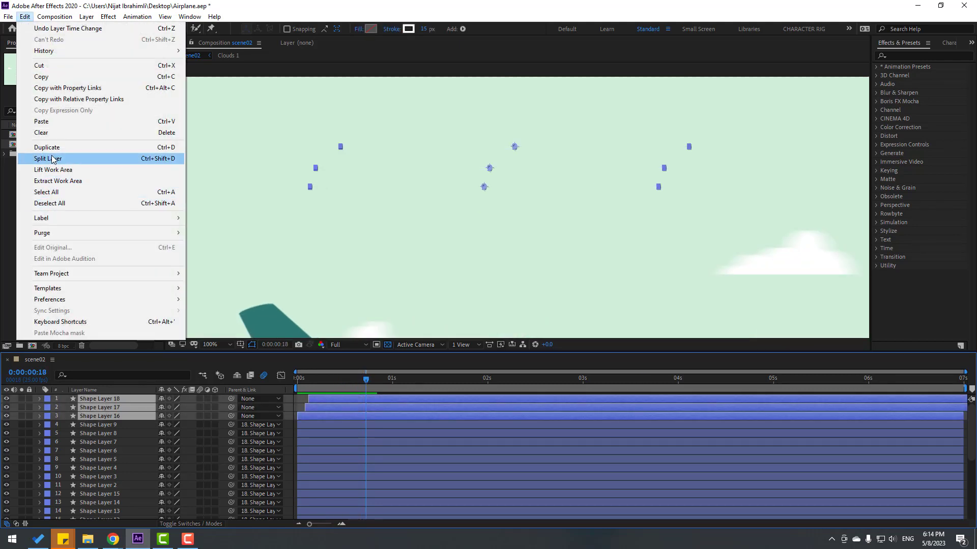
pyautogui.click(81, 160)
pyautogui.press('Delete')
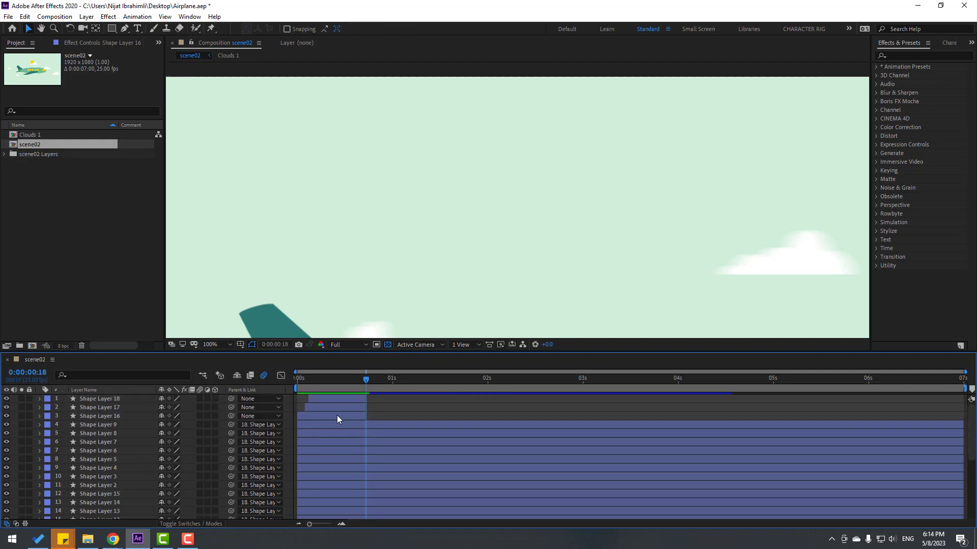
# - Pre-compose the three line layers as speed_lines, fitting the composition's duration to their time span
pyautogui.moveTo(338, 419); pyautogui.dragTo(349, 392)
pyautogui.click(332, 379)
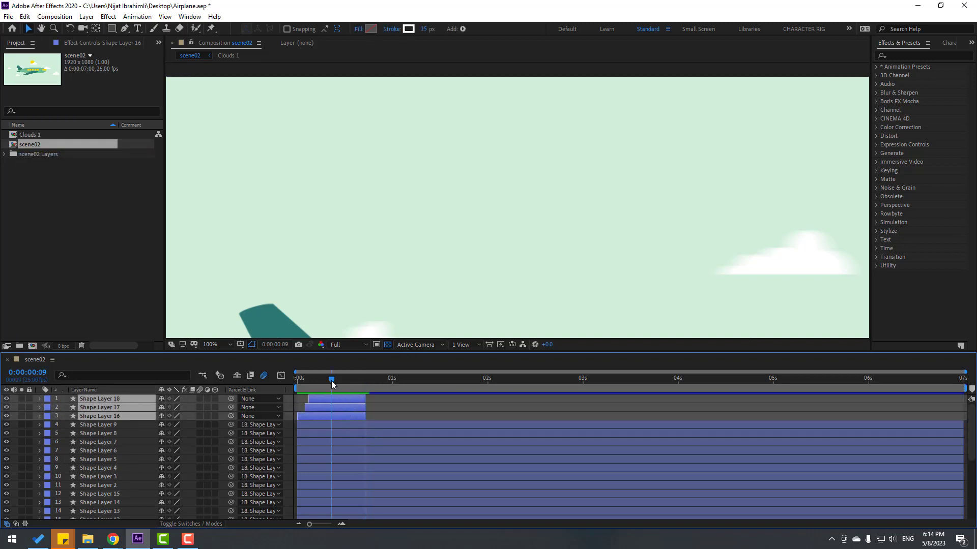
pyautogui.rightClick(107, 409)
pyautogui.click(167, 348)
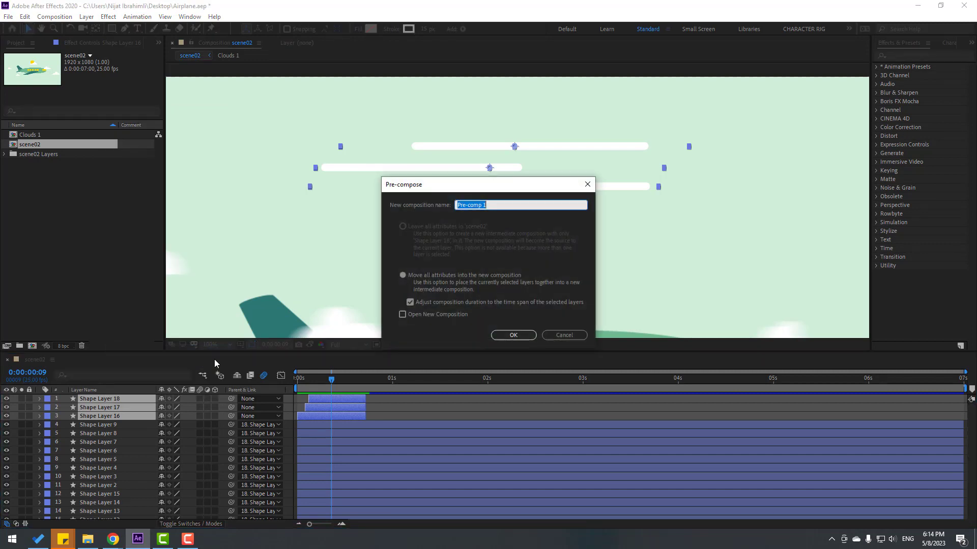
pyautogui.write('speed_lines')
pyautogui.press('Return')
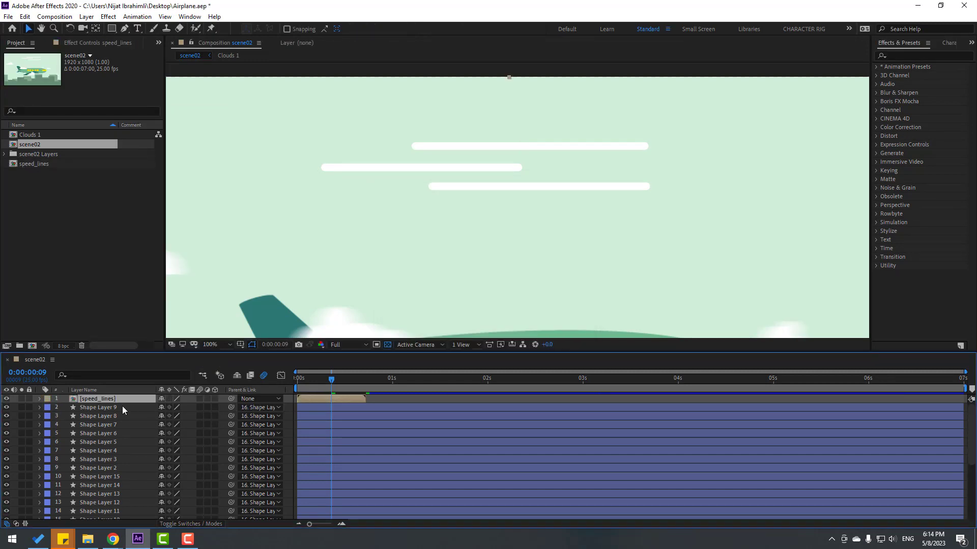
# - Pre-compose all the building shape layers, from Shape Layer 9 down to Shape Layer 1, as builds_bg
pyautogui.click(122, 407)
pyautogui.click(221, 343)
pyautogui.click(243, 167)
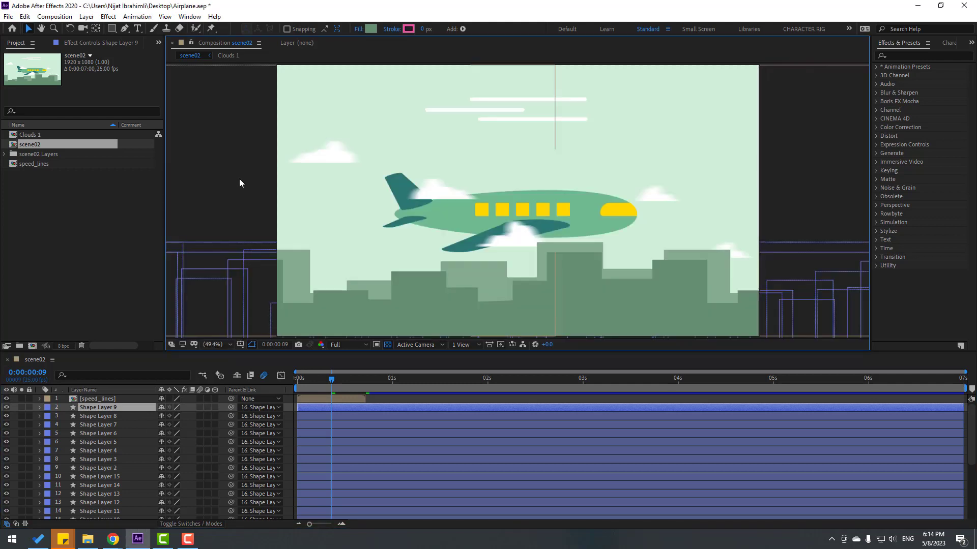
pyautogui.scroll(-2, 113, 484)
pyautogui.keyDown('shift'); pyautogui.click(99, 475); pyautogui.keyUp('shift')
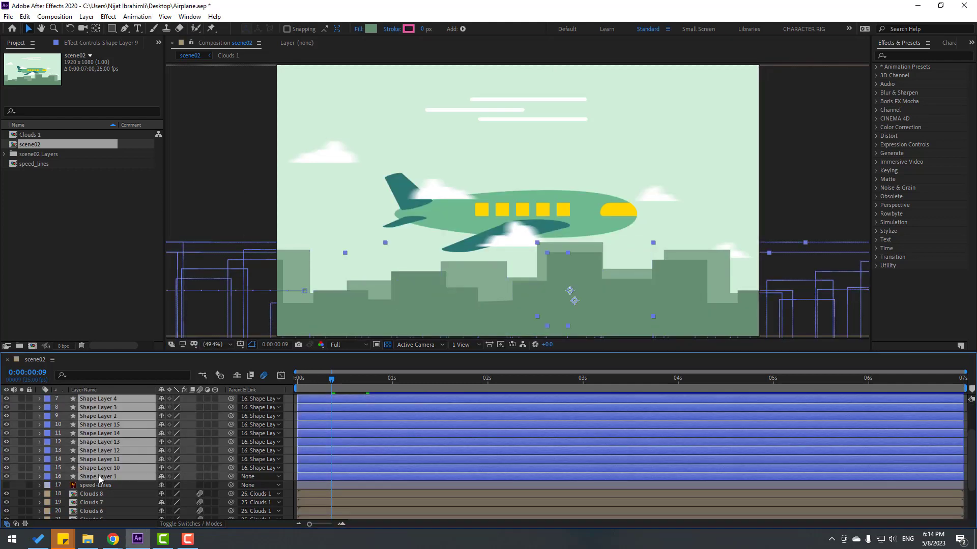
pyautogui.rightClick(115, 446)
pyautogui.click(152, 391)
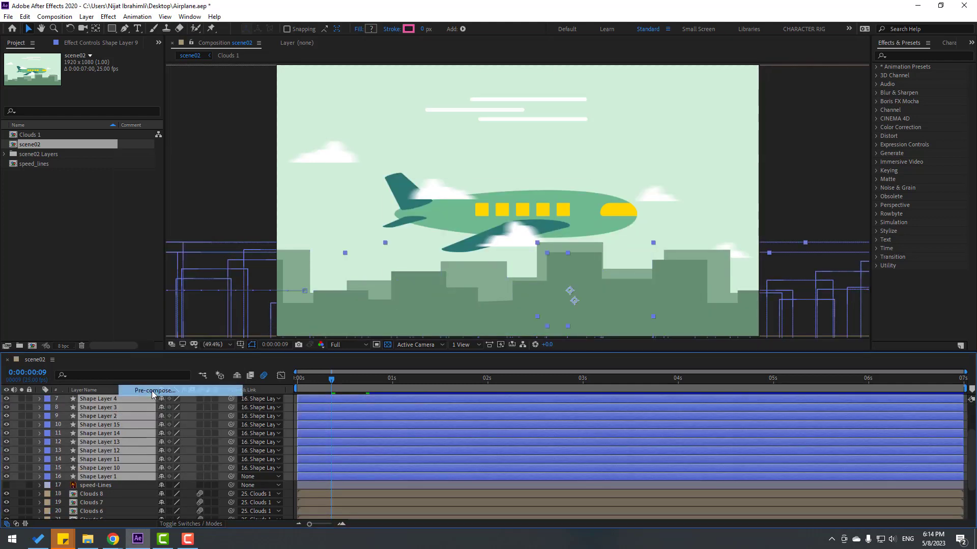
pyautogui.write('builds_')
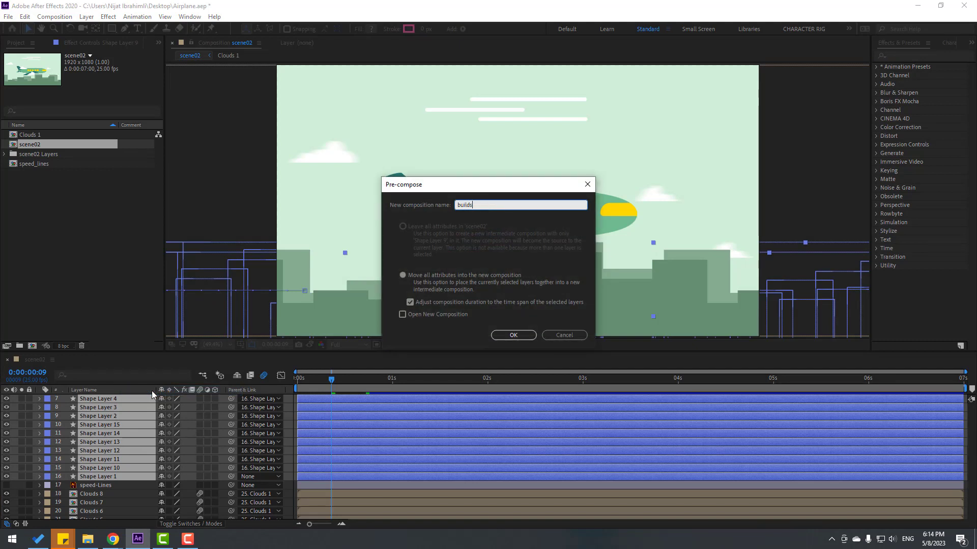
pyautogui.write('bg')
pyautogui.click(501, 336)
# - Preview the scene from the first frame to check the pre-composed buildings
pyautogui.click(297, 381)
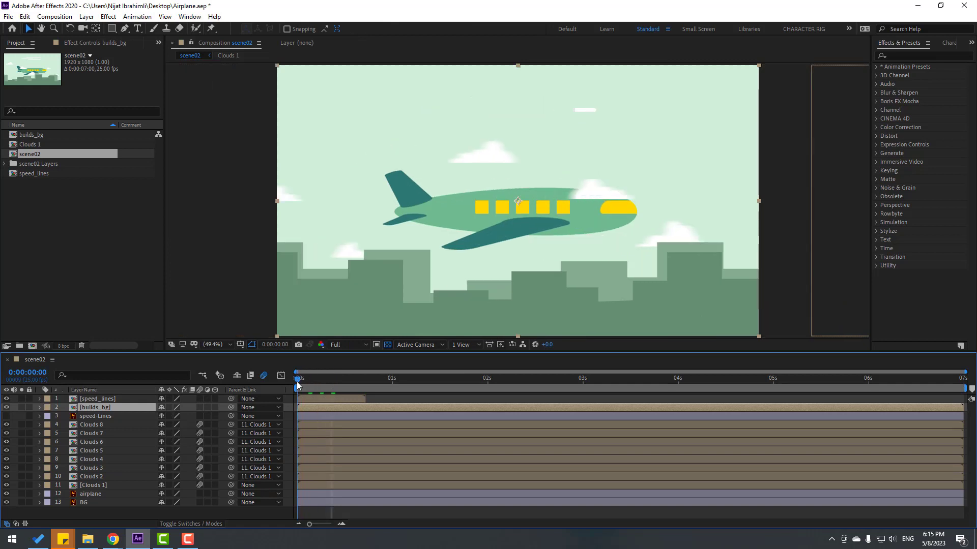
pyautogui.press('space')
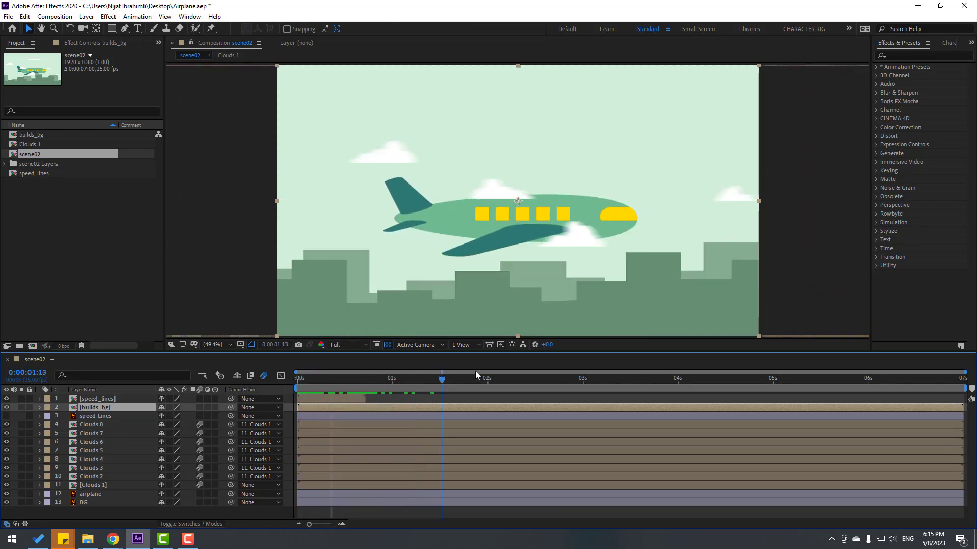
pyautogui.press('space')
# - At 0:00:00:06, move the speed_lines layer down and slightly left so the lines lie over the airplane's fuselage
pyautogui.click(99, 400)
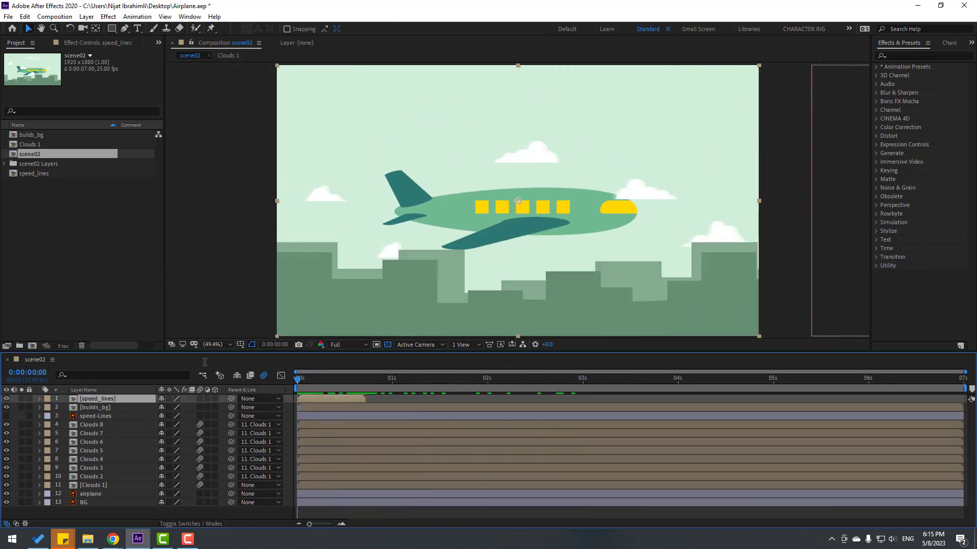
pyautogui.click(320, 378)
pyautogui.moveTo(582, 102); pyautogui.dragTo(556, 213)
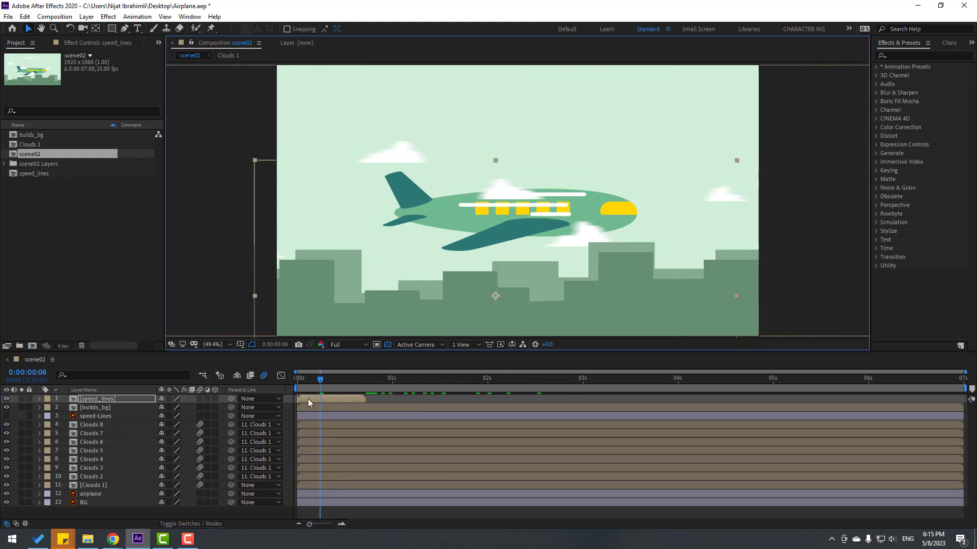
# - Duplicate speed_lines until ten copies run nearly end to end in time across the full seven seconds
pyautogui.hotkey('ctrl', 'd')
pyautogui.moveTo(318, 399); pyautogui.dragTo(375, 399)
pyautogui.moveTo(321, 380); pyautogui.dragTo(918, 391)
pyautogui.hotkey('ctrl', 'd')
pyautogui.hotkey('ctrl', 'd')
pyautogui.hotkey('ctrl', 'd')
pyautogui.hotkey('ctrl', 'd')
pyautogui.hotkey('ctrl', 'd')
pyautogui.hotkey('ctrl', 'd')
pyautogui.hotkey('ctrl', 'd')
pyautogui.hotkey('ctrl', 'd')
# - Preview the repeated speed lines over the whole scene
pyautogui.press('space')
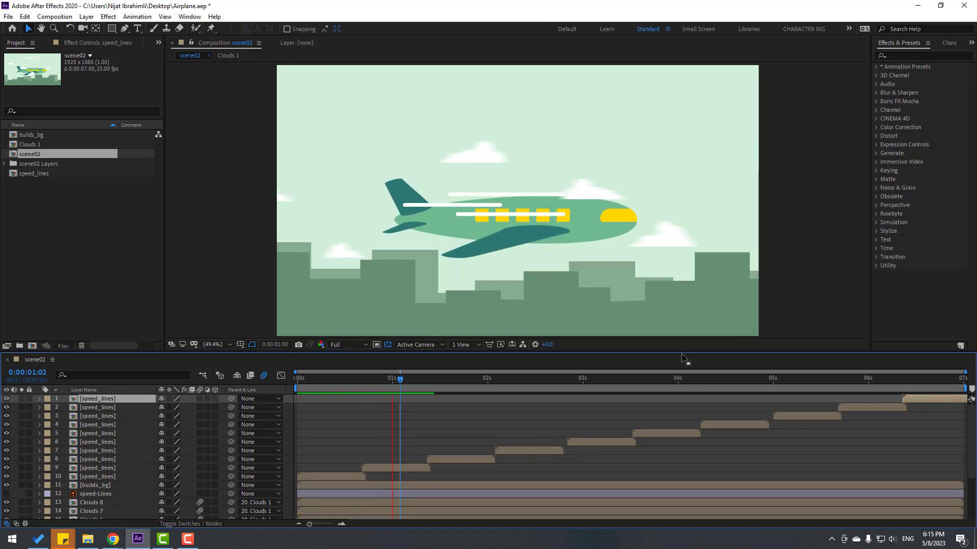
pyautogui.scroll(-2, 458, 180)
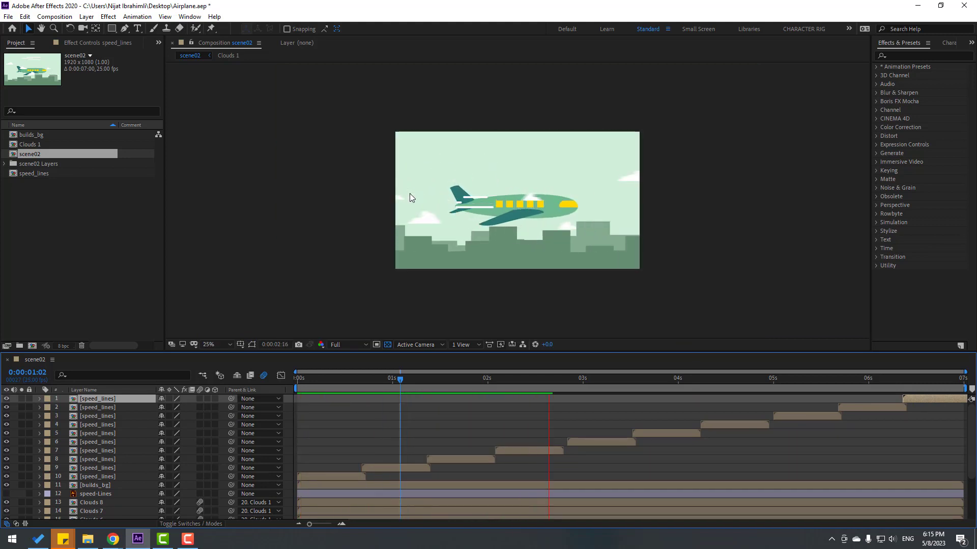
pyautogui.press('space')
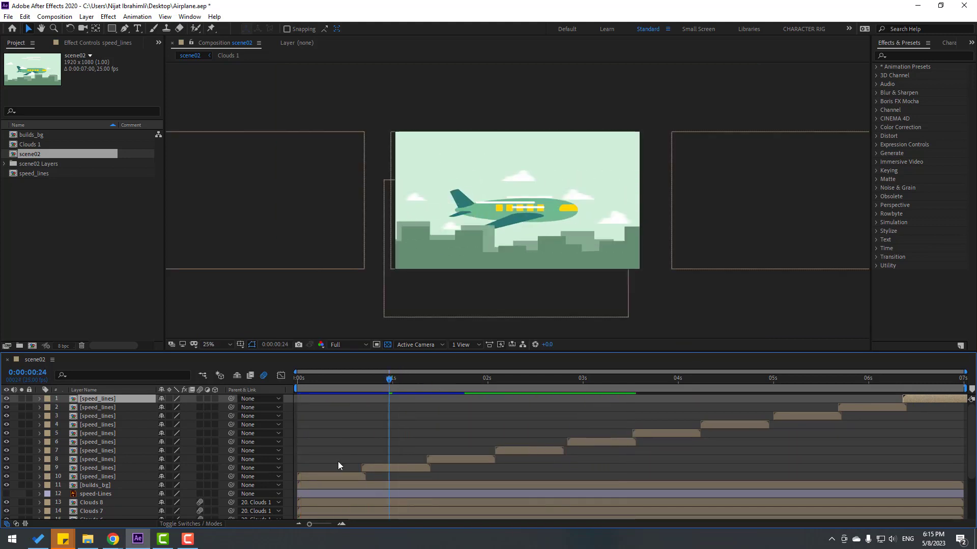
# - Move all ten speed_lines layers together down and left, placing the lines below the airplane's rear fuselage and wing
pyautogui.click(338, 476)
pyautogui.keyDown('shift'); pyautogui.click(919, 399); pyautogui.keyUp('shift')
pyautogui.scroll(2, 494, 215)
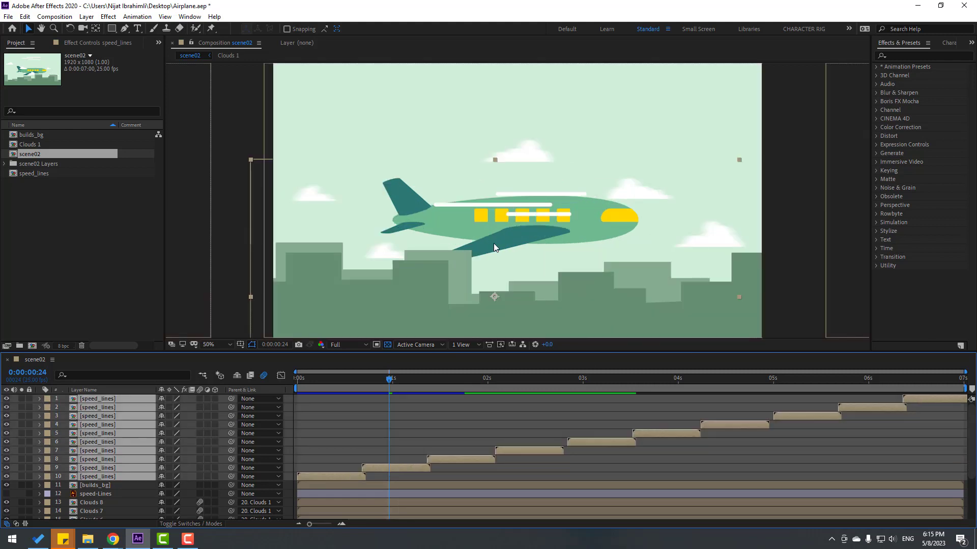
pyautogui.moveTo(522, 215); pyautogui.dragTo(448, 253)
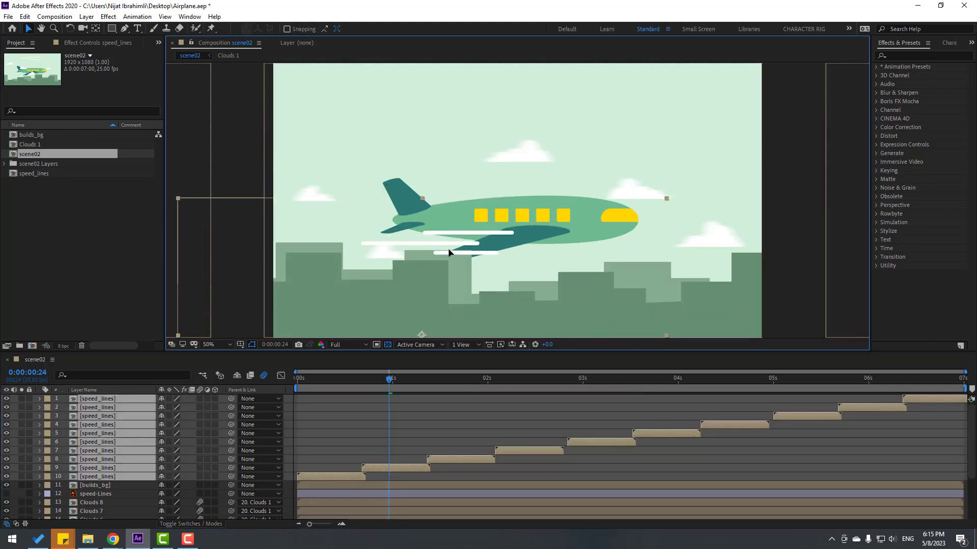
# - Preview the scene with the repositioned speed lines, fitting the view up to 100%
pyautogui.scroll(-2, 473, 222)
pyautogui.press('space')
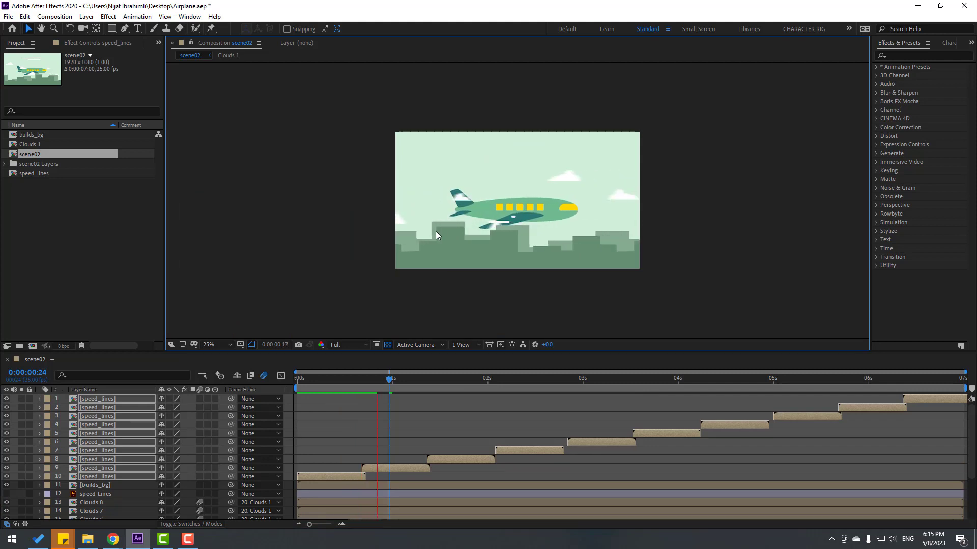
pyautogui.click(208, 345)
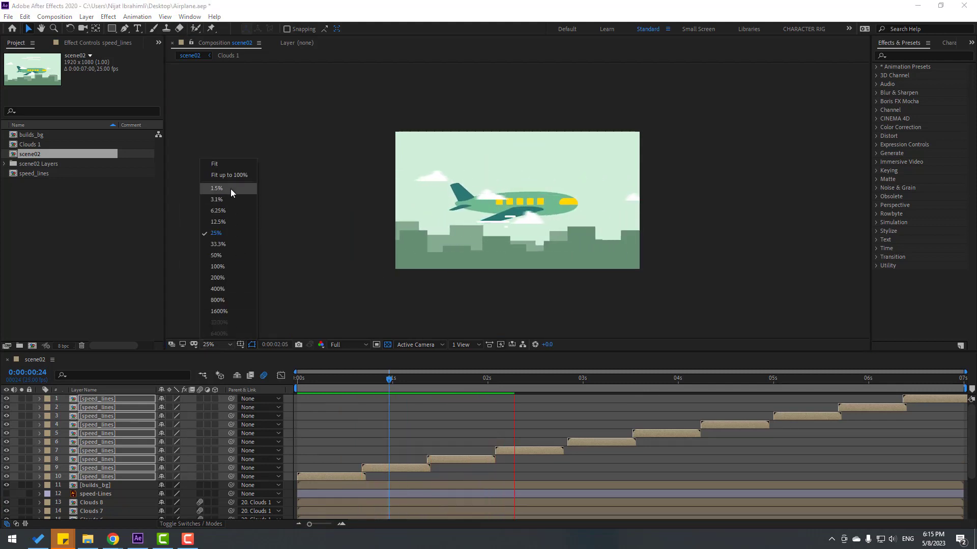
pyautogui.click(231, 178)
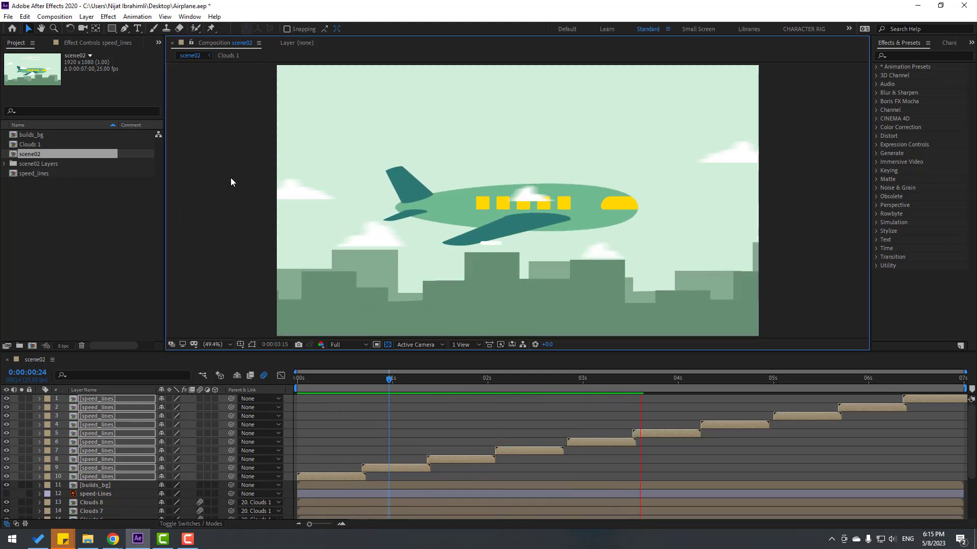